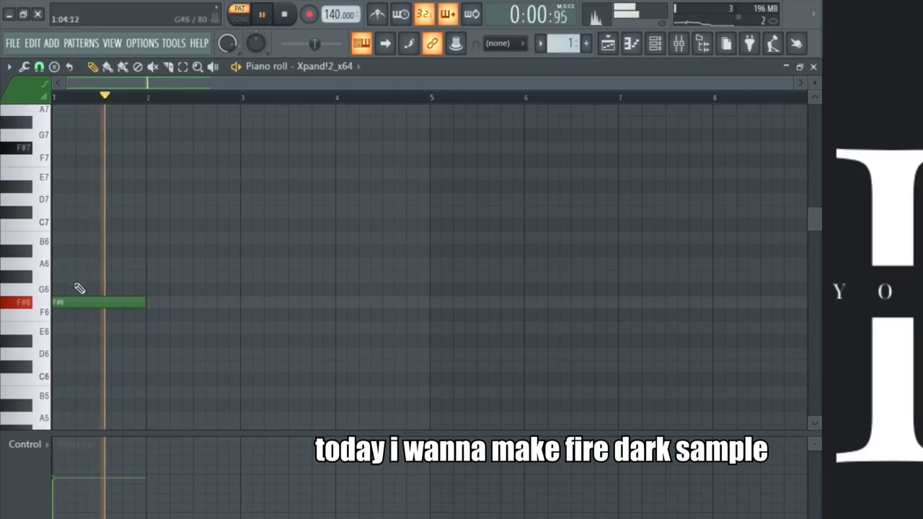
Add short ascending A6, C#7, D7 and F#7 notes above the sustained F#6 in the first half of bar 1.
key("space")
left_click(64, 276)
left_click_drag(100, 275, 70, 264)
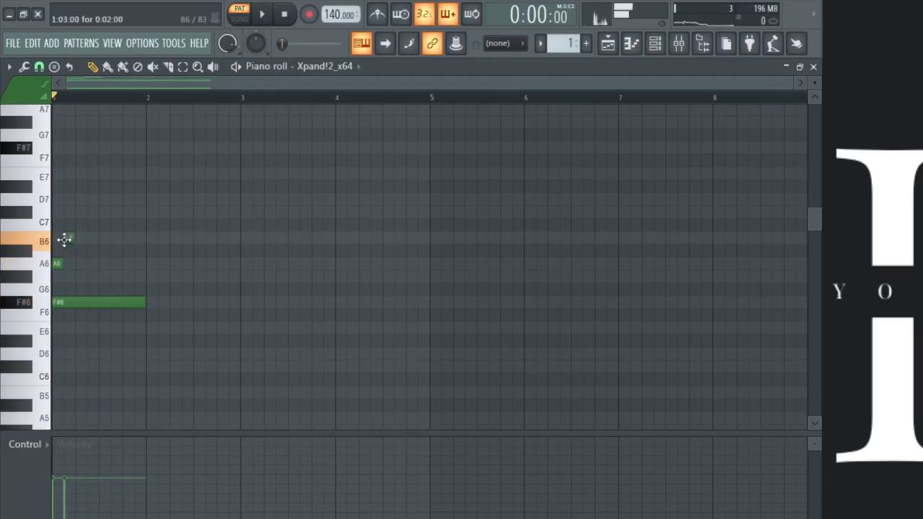
right_click(69, 238)
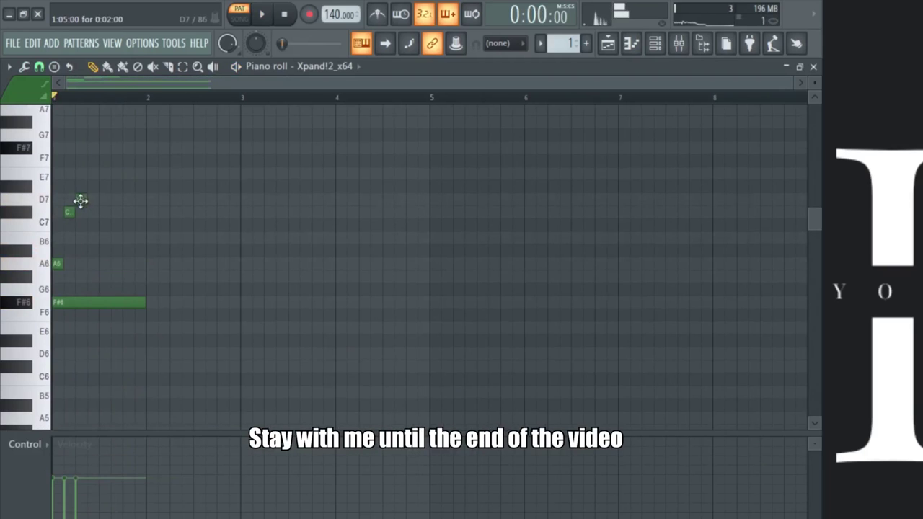
key("space")
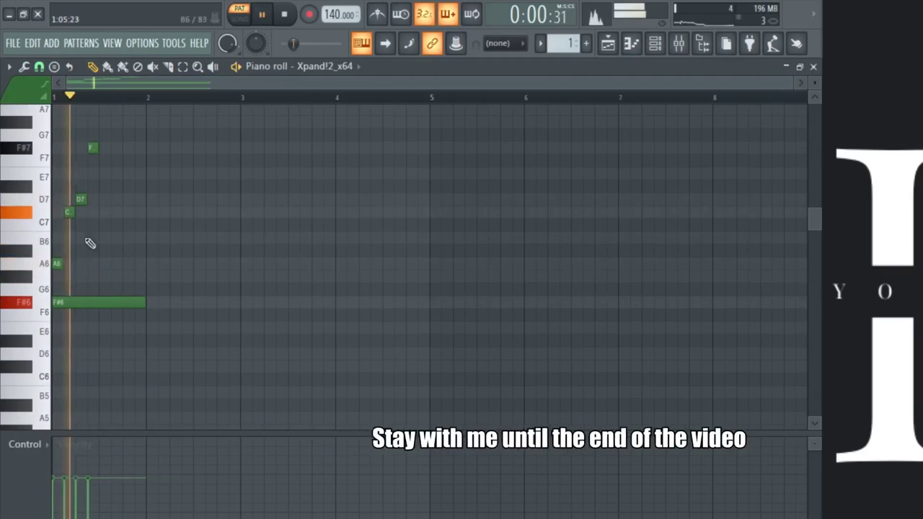
Repeat the four-note arpeggio in the second half of bar 1, and duplicate the full bar to fill bars 2 to 4.
left_click_drag(64, 279, 114, 123)
key("ctrl+b")
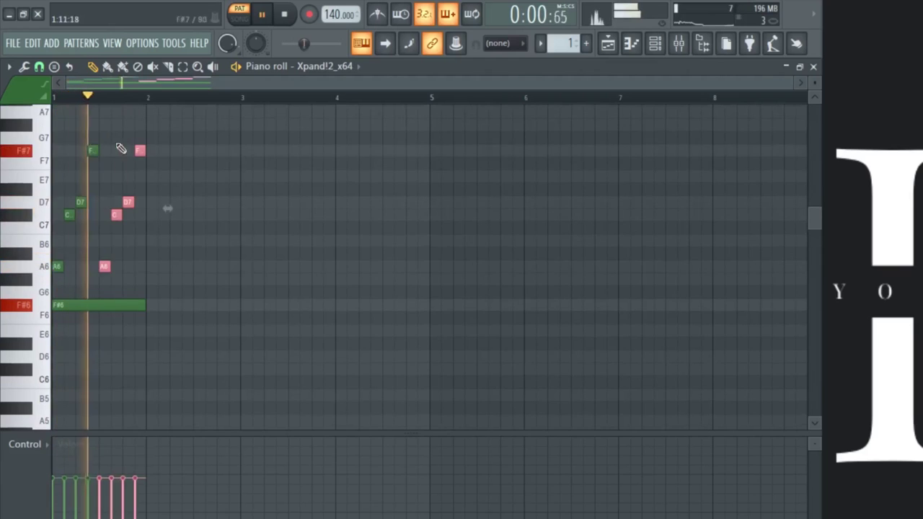
key("ctrl+a")
key("ctrl+b")
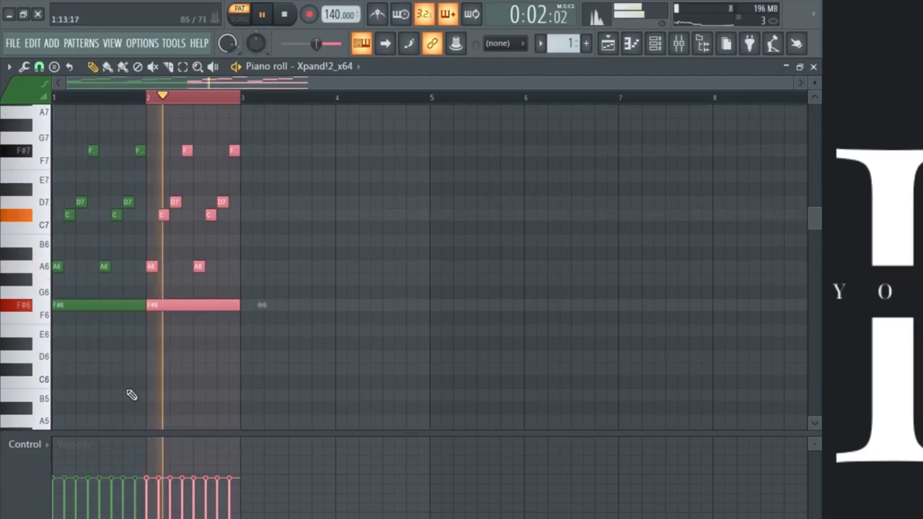
key("ctrl+b")
key("ctrl+b")
key("ctrl+d")
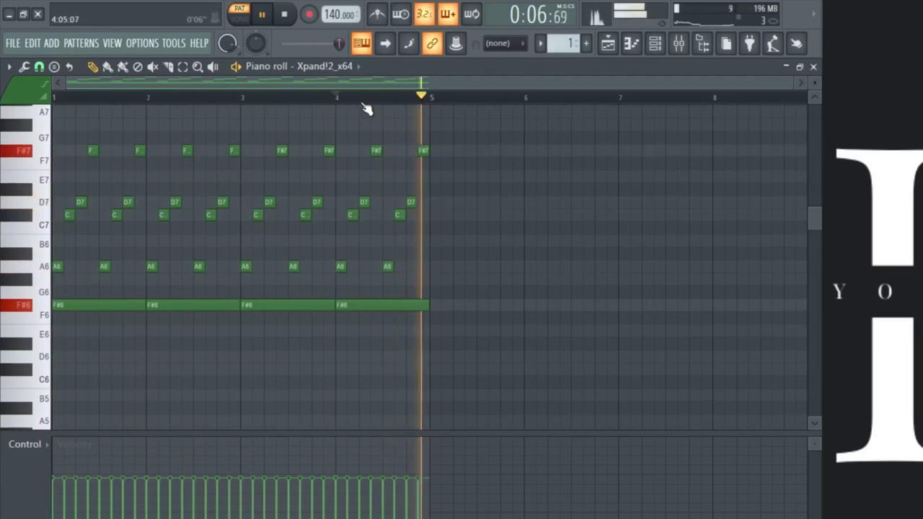
Copy the four sustained F#6 notes one octave lower to F#5.
left_click_drag(79, 294, 579, 305)
scroll(581, 307, "down", 1)
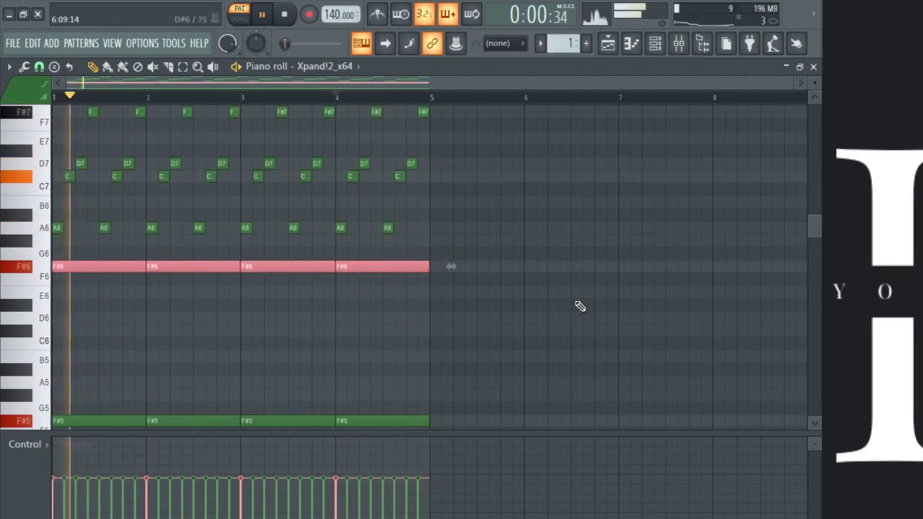
key("space")
Open the Xpand!2 instrument from the channel rack, advance to the next preset and audition it.
left_click(655, 46)
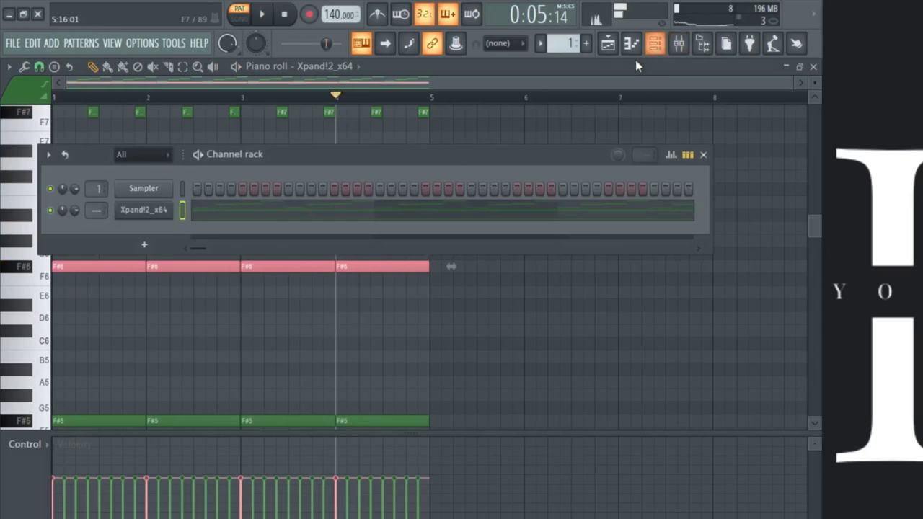
left_click(143, 209)
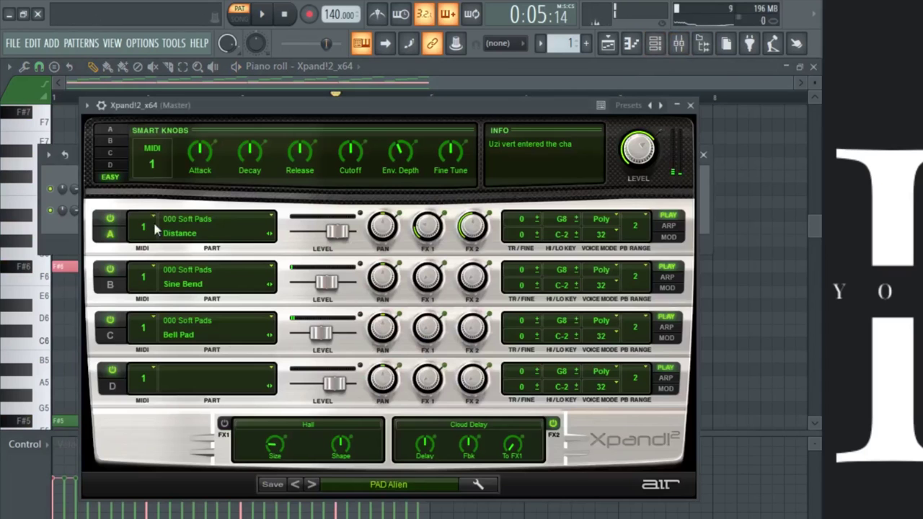
left_click(313, 485)
key("space")
right_click(799, 230)
key("space")
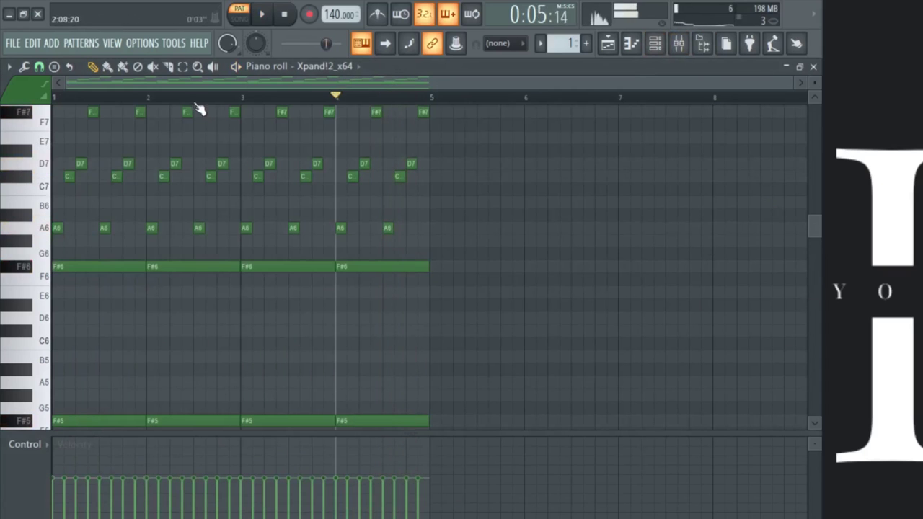
Lower the four sustained F#6 notes two octaves to F#4, and delete them.
left_click(56, 97)
key("space")
left_click_drag(113, 262, 548, 324)
key("ctrl+Down")
key("ctrl+Down")
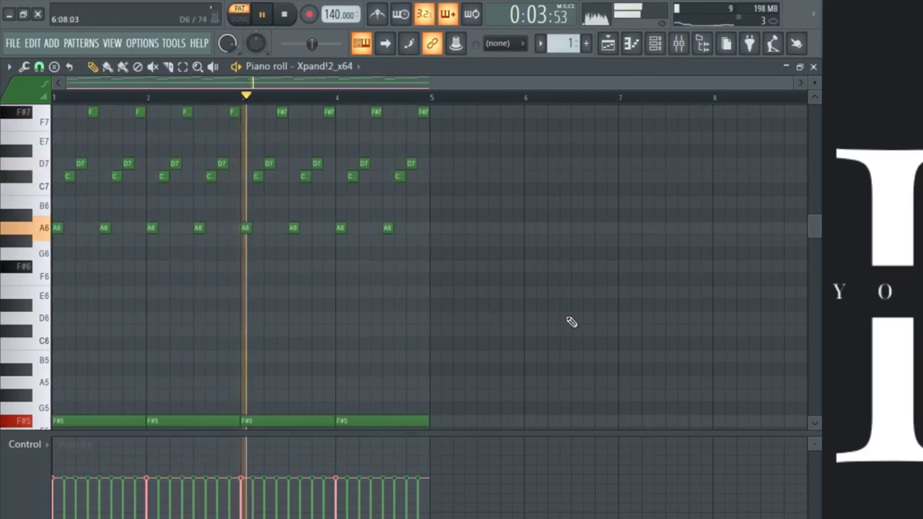
scroll(571, 322, "down", 6)
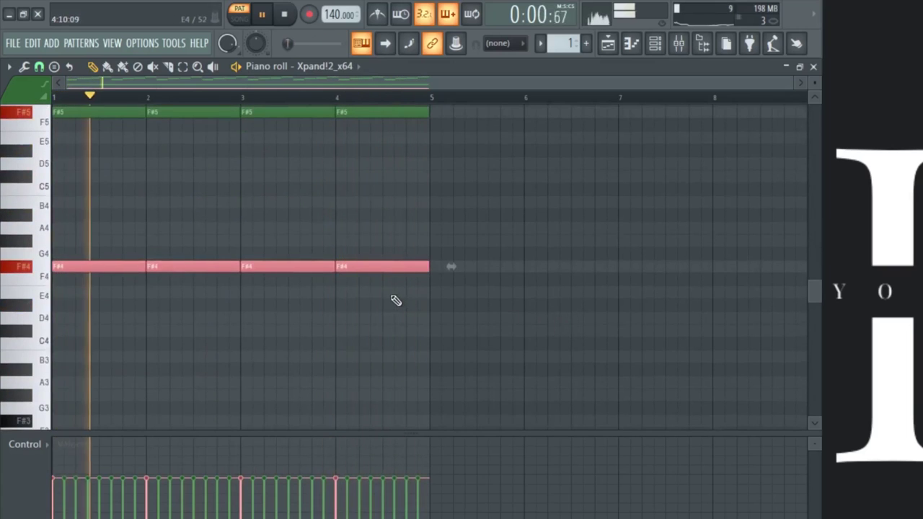
key("Delete")
scroll(274, 306, "up", 5)
scroll(229, 304, "up", 2)
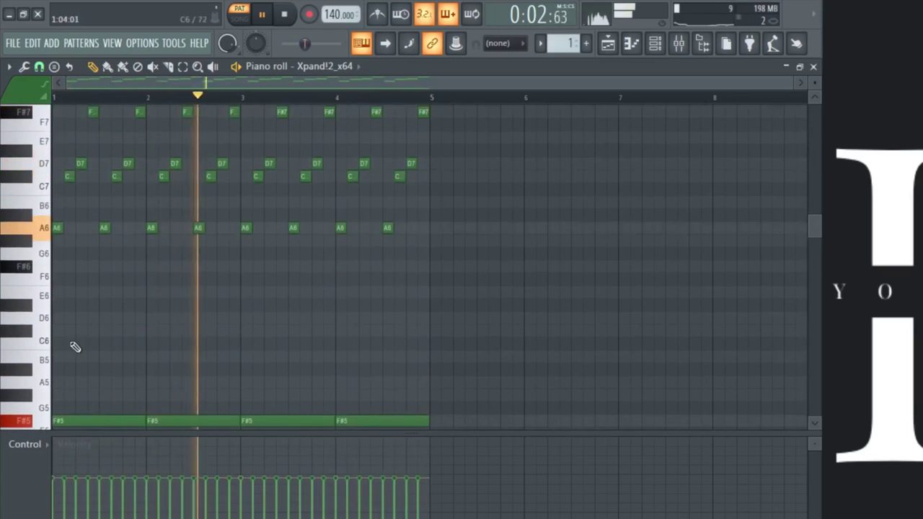
Add alternating short C#6 and D6 notes beneath the arpeggio in bar 1, two of each.
left_click(58, 332)
key("space")
key("space")
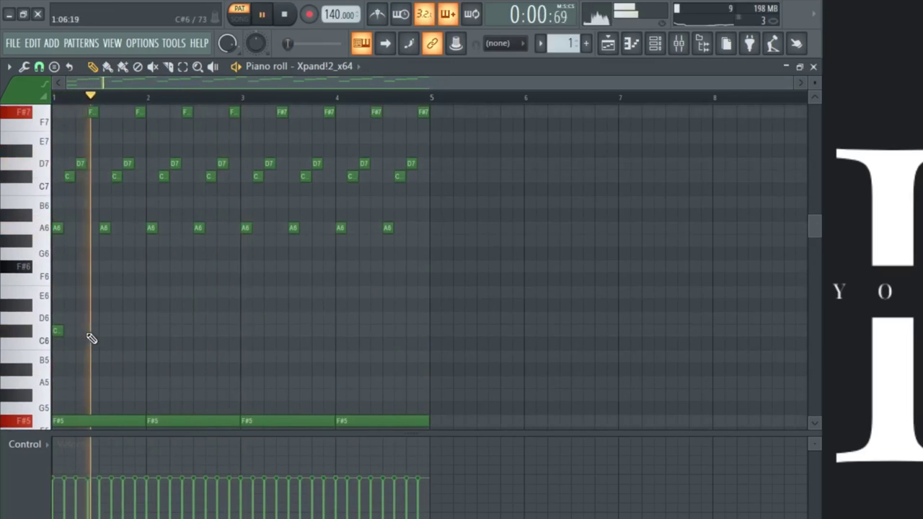
key("space")
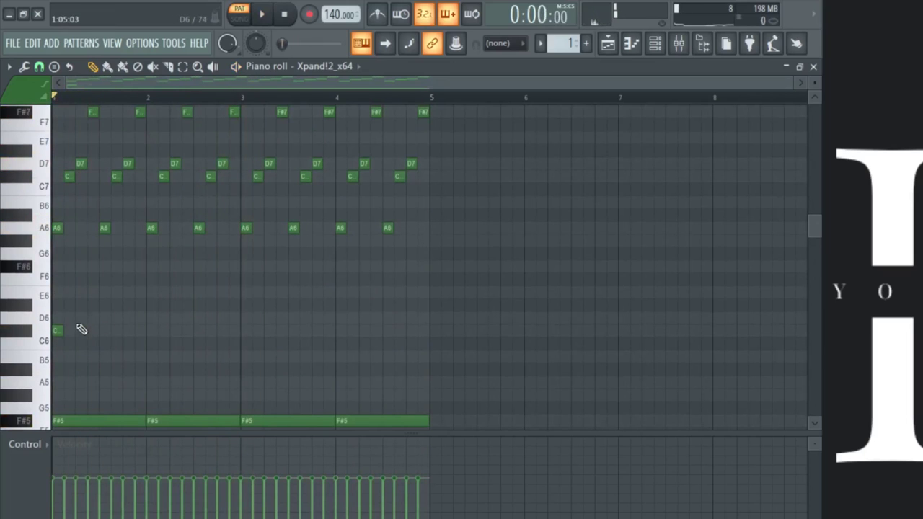
left_click(81, 318)
key("space")
key("space")
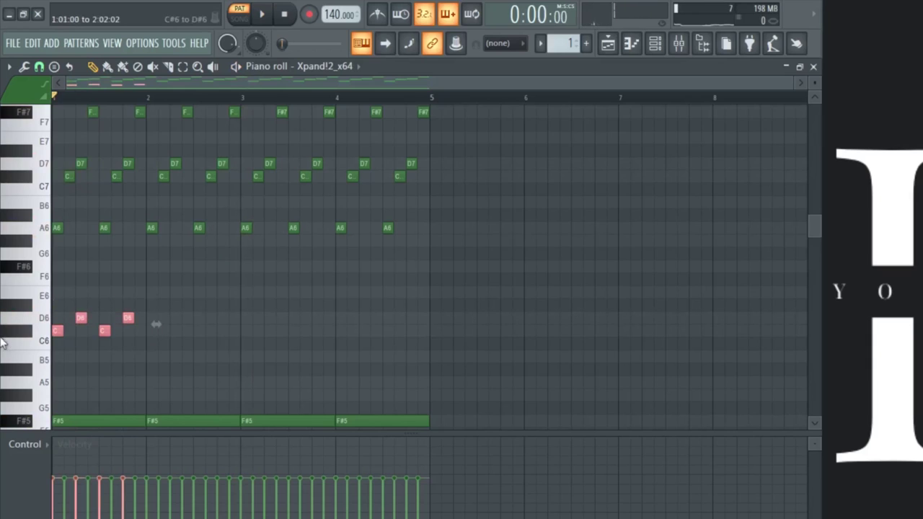
Duplicate the C#6 and D6 pattern into bars 2, 3 and 4, aligning each copy with the start of its bar.
key("ctrl+b")
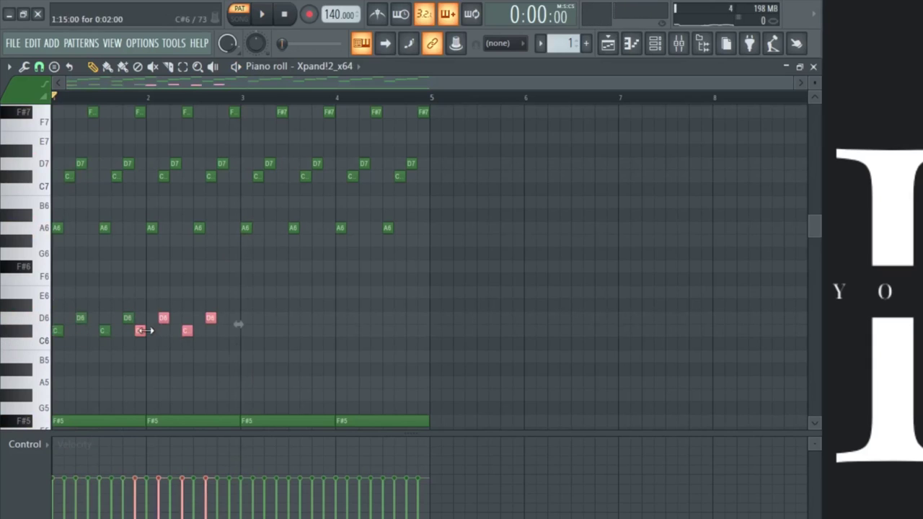
left_click_drag(140, 331, 153, 331)
key("space")
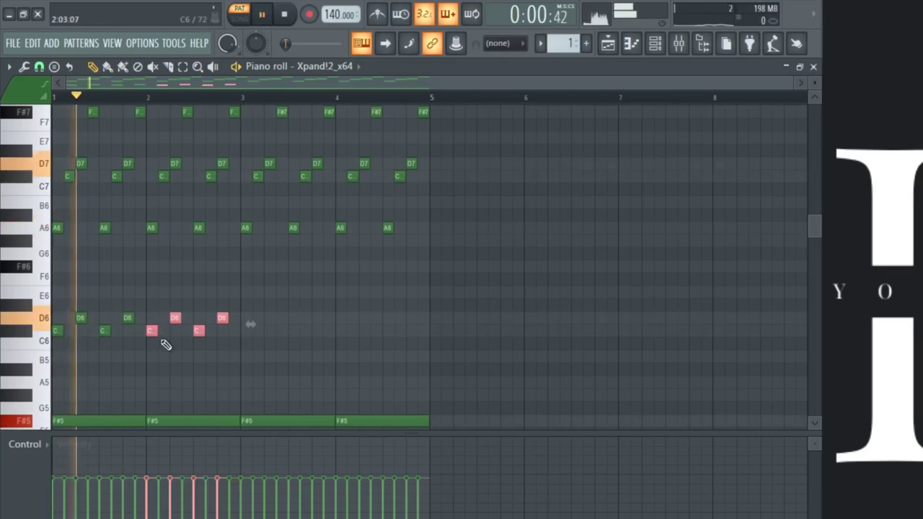
key("ctrl+b")
left_click_drag(234, 332, 246, 332)
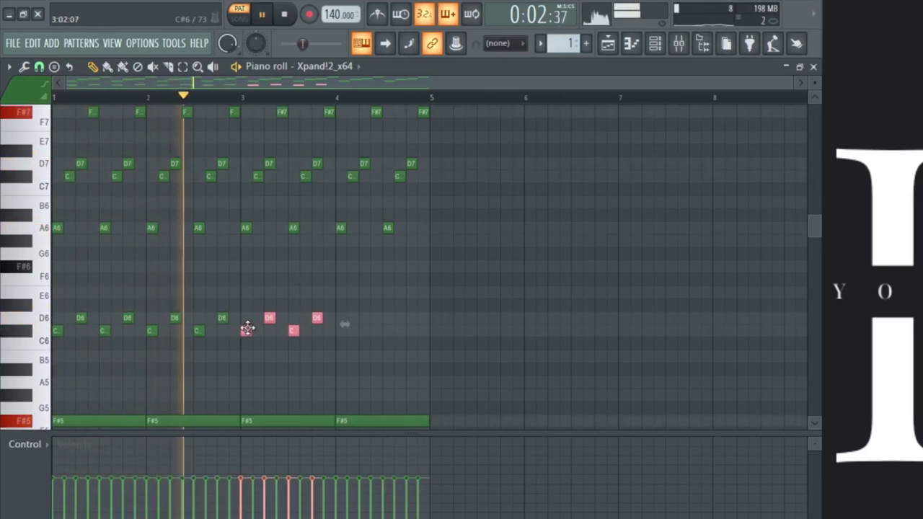
key("ctrl+b")
left_click_drag(324, 330, 338, 329)
key("ctrl+d")
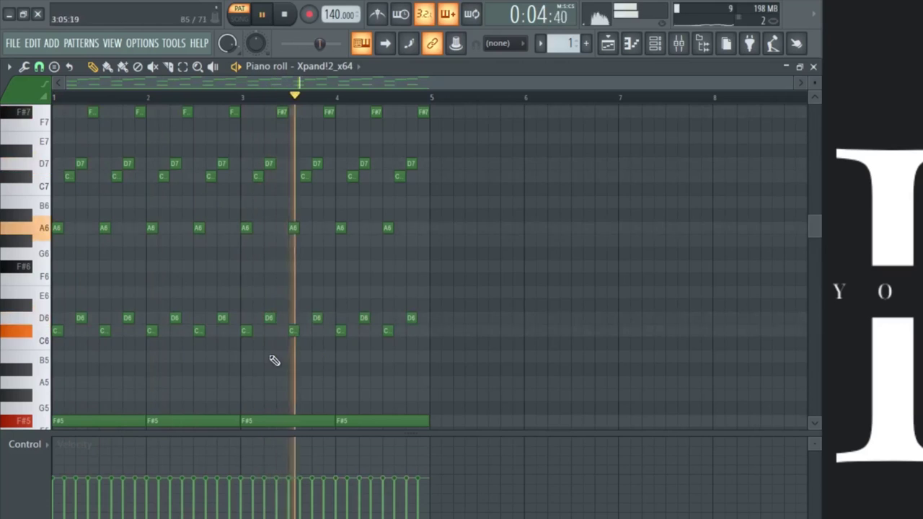
Route the Xpand!2 channel to mixer insert 7.
left_click(679, 43)
left_click(274, 161)
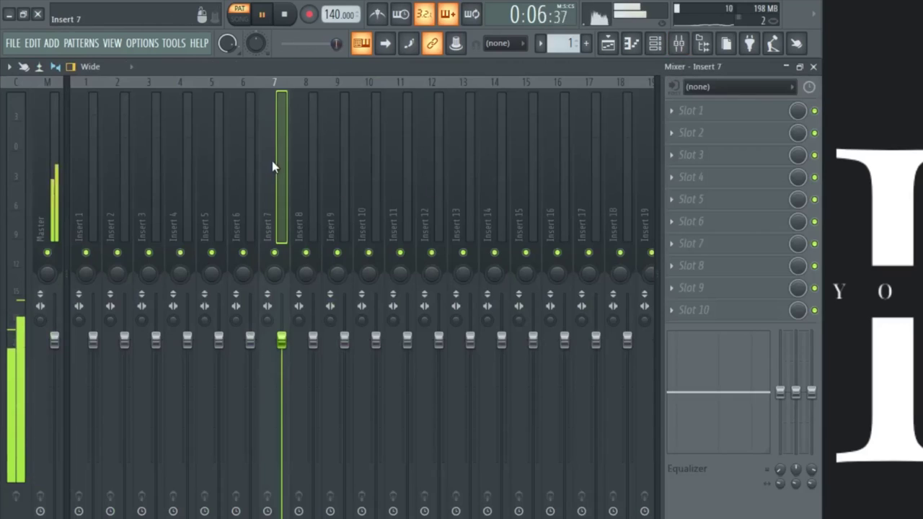
key("ctrl+l")
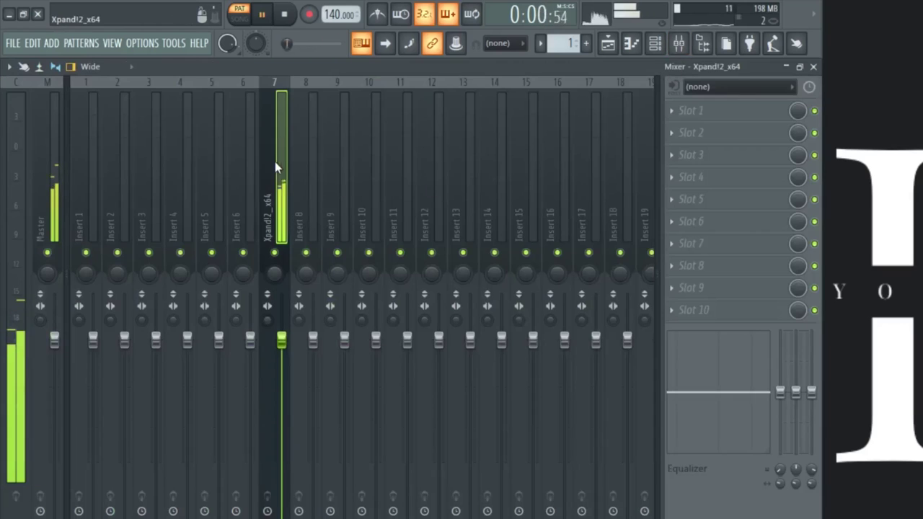
Load the HalfTime effect in the first slot of the Xpand!2 mixer track.
left_click(766, 133)
left_click(241, 62)
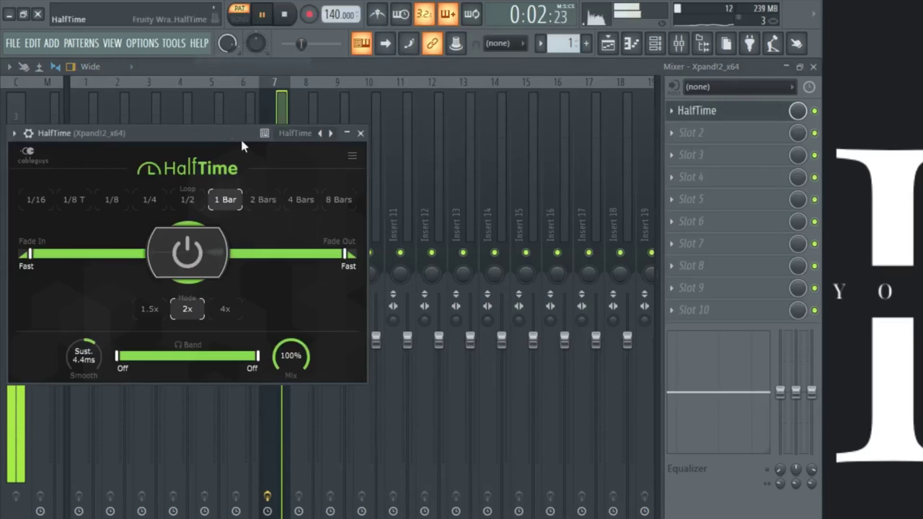
left_click(245, 119)
left_click(295, 137)
left_click(271, 145)
left_click(727, 114)
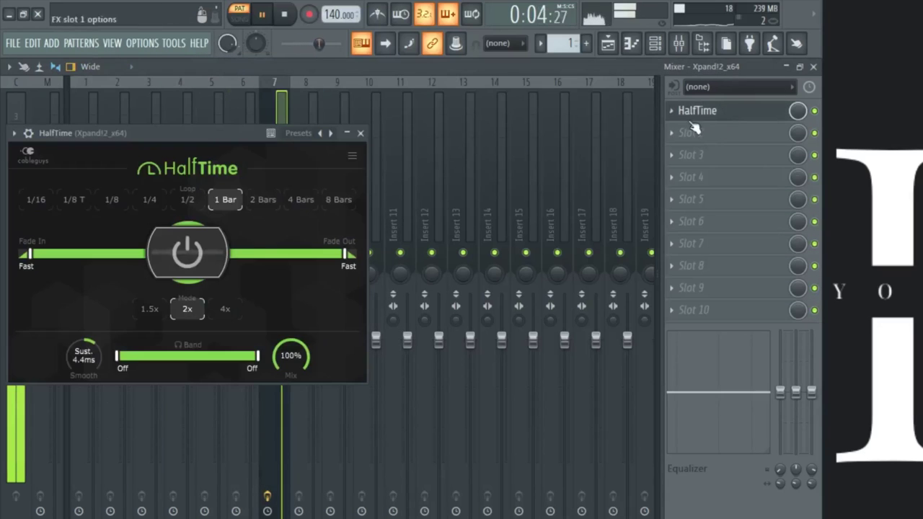
Raise the project tempo to 153 and set HalfTime to a 1/2 loop with 500 ms FX smoothing.
left_click_drag(202, 130, 367, 122)
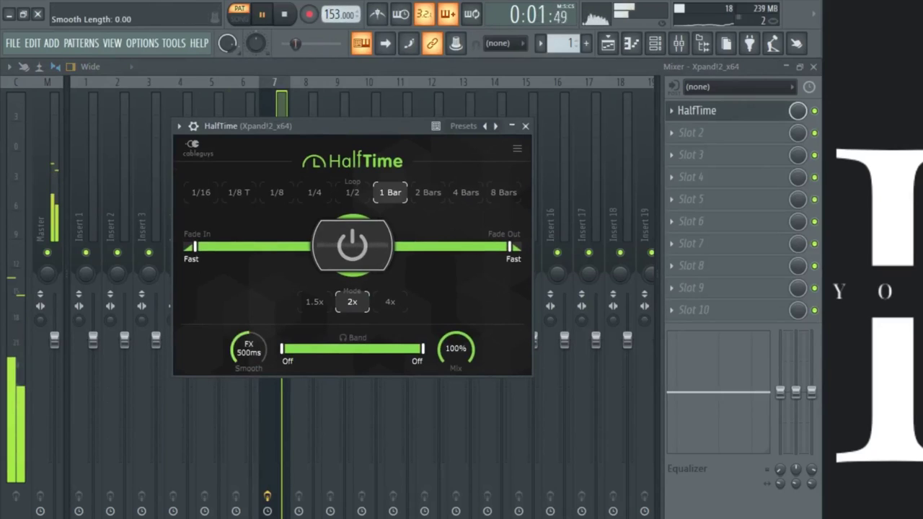
left_click(355, 192)
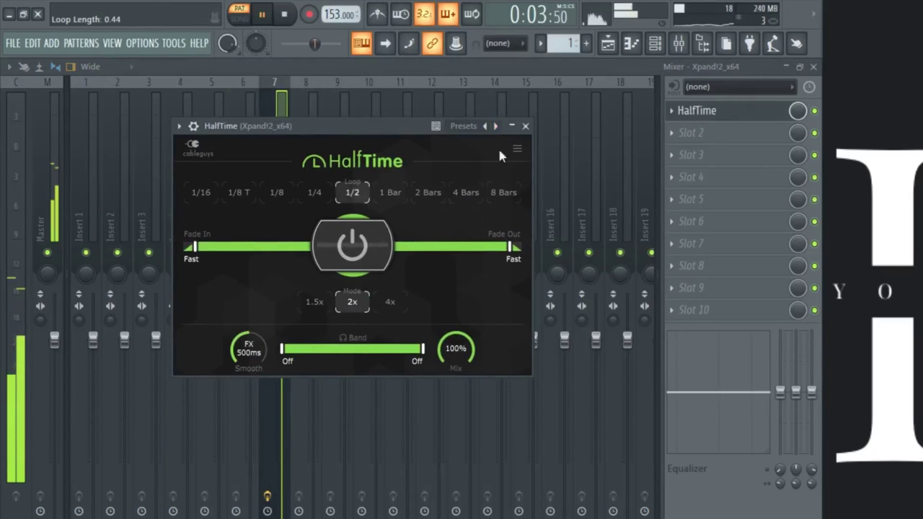
left_click(527, 129)
Load the Crystallizer effect in the second slot of the Xpand!2 mixer track.
left_click(703, 136)
mouse_move(711, 152)
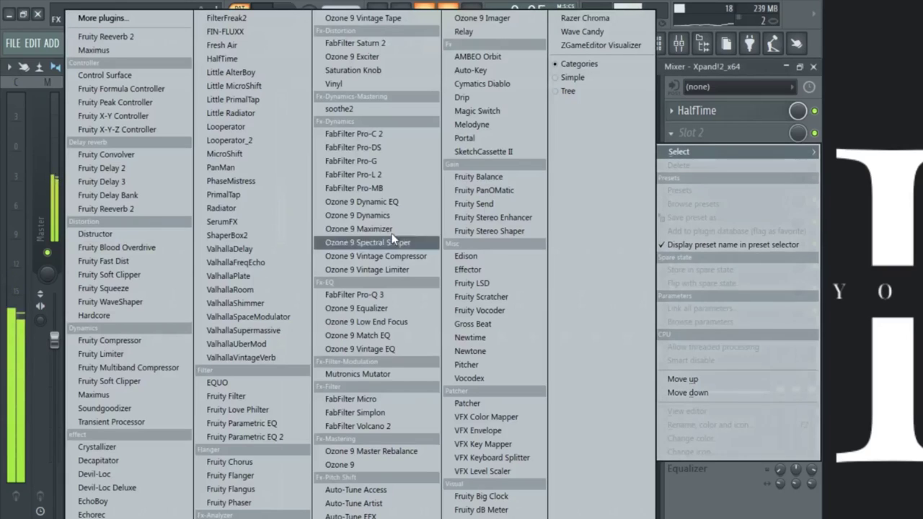
left_click(121, 448)
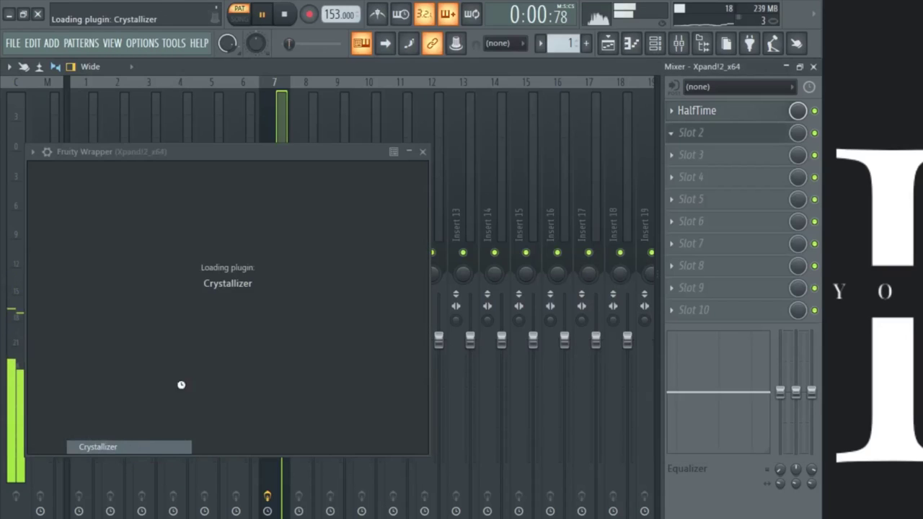
left_click_drag(207, 152, 248, 155)
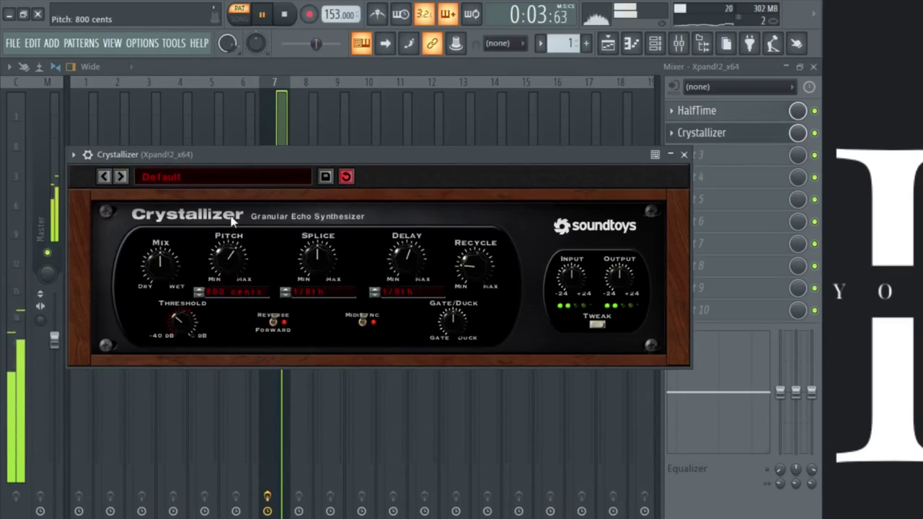
Set Crystallizer's pitch to 1200 cents, splice to 1/8th and delay to 1/16th, and close its window.
left_click_drag(232, 194, 231, 179)
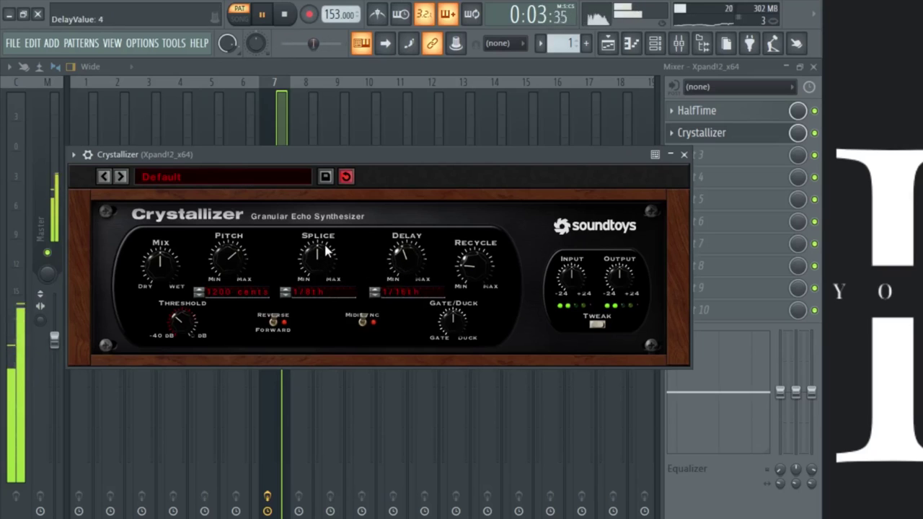
left_click_drag(325, 265, 329, 243)
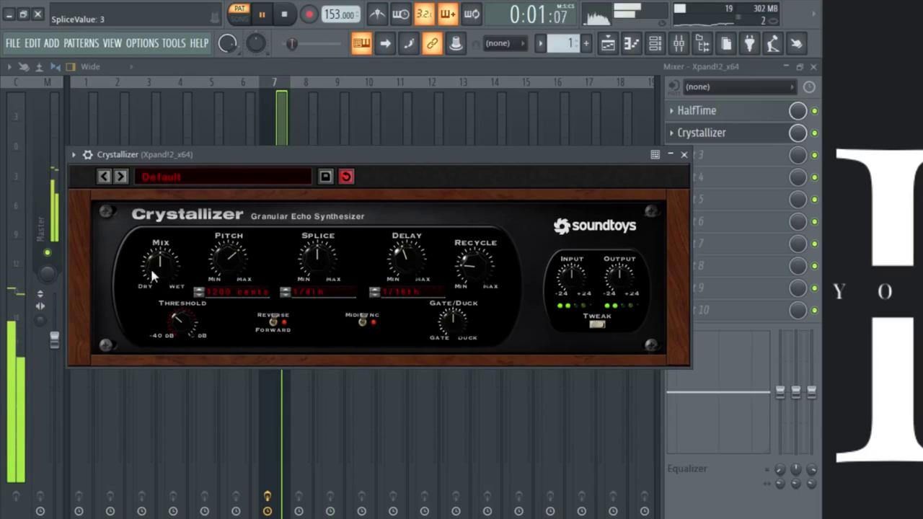
left_click(293, 108)
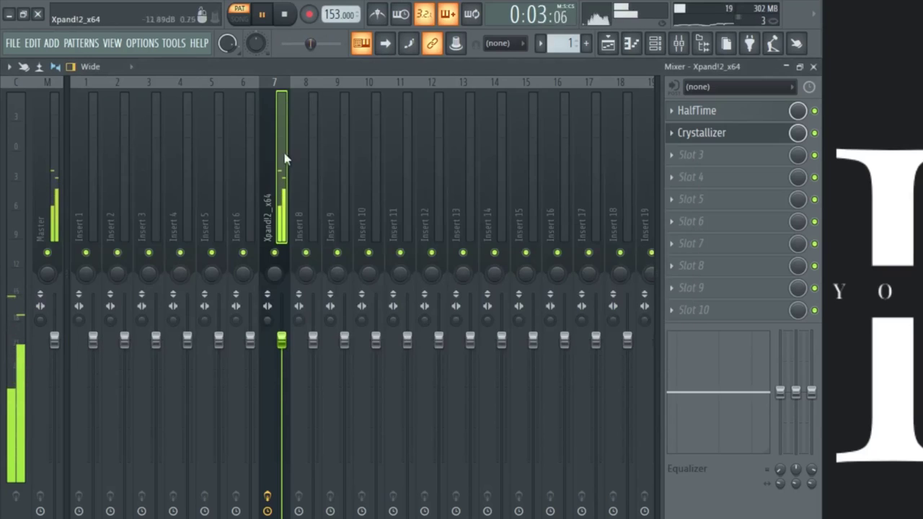
Load the Portal effect in the third slot and apply the Not Even preset from its favorites.
left_click(715, 155)
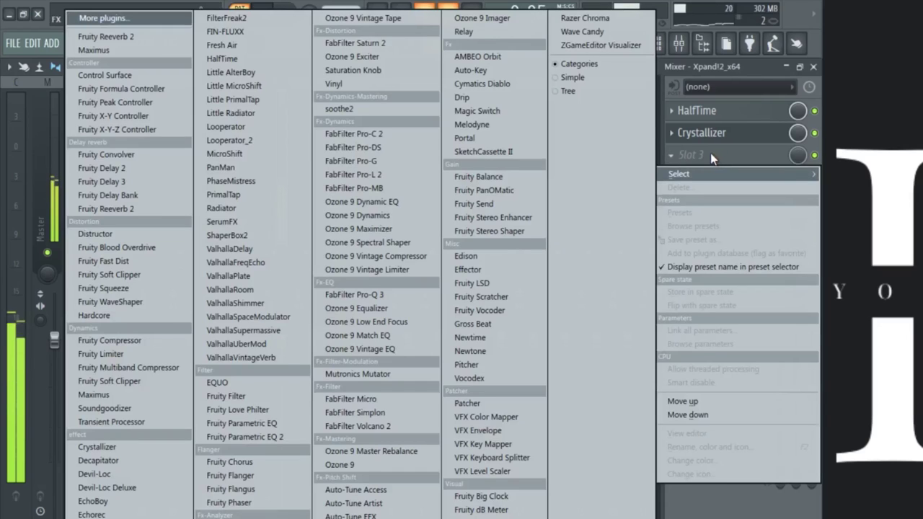
left_click(461, 138)
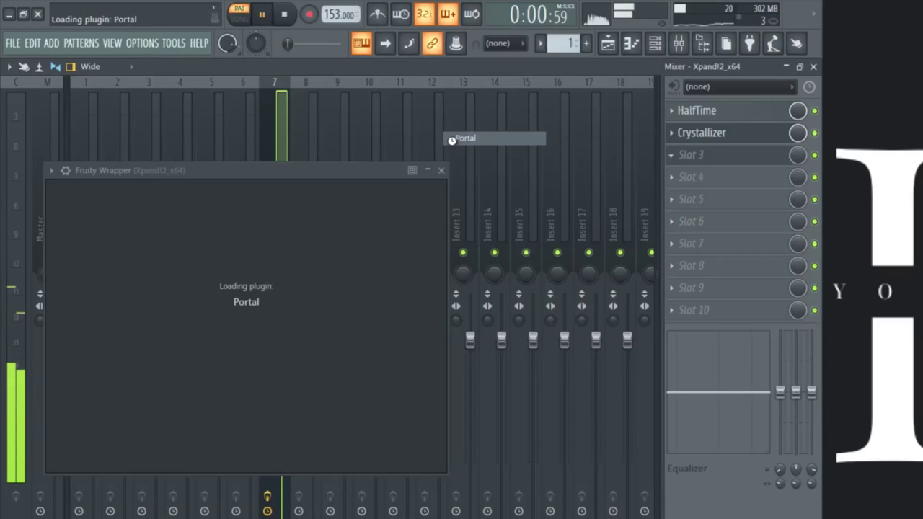
scroll(155, 293, "down", 10)
left_click(155, 297)
left_click(308, 164)
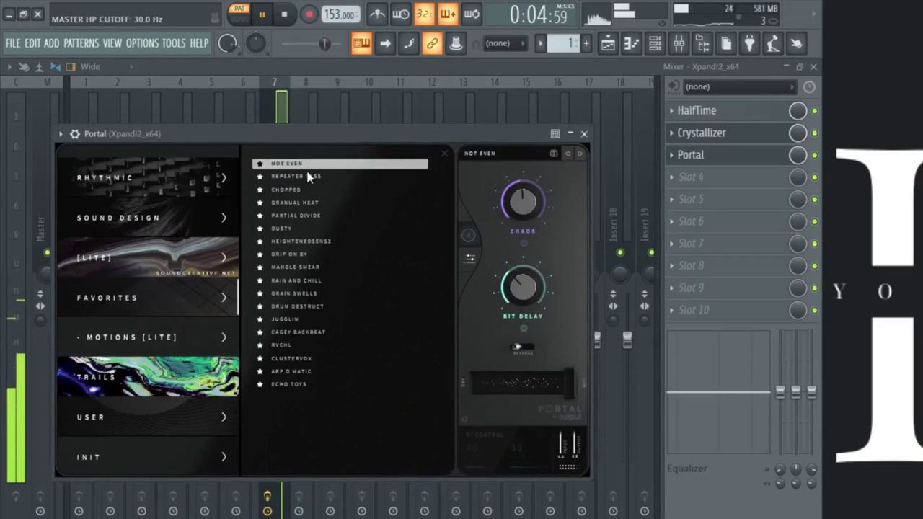
Audition Portal's favorite presets, apply Mangle Smear and lower its dry/wet mix to 38%.
left_click(309, 177)
left_click(307, 190)
left_click(307, 203)
left_click(311, 217)
left_click(311, 228)
left_click(310, 241)
left_click(310, 254)
left_click(311, 267)
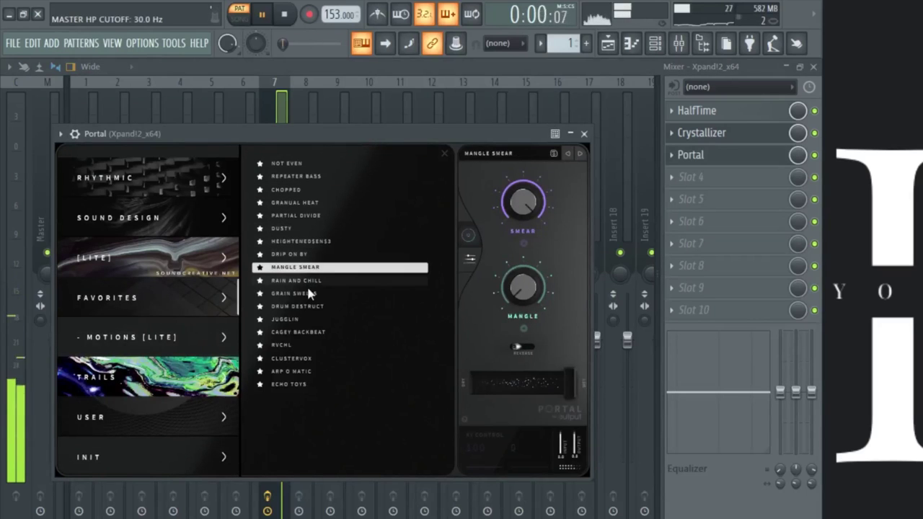
left_click_drag(517, 387, 517, 390)
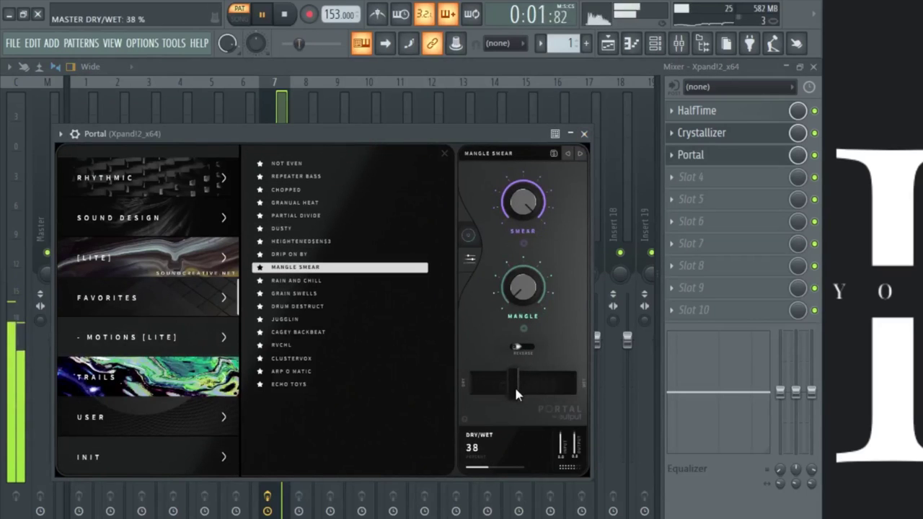
Close the Portal window, bypass the Xpand!2 track's effects and render Pattern 1 as an audio clip on playlist track 3.
key("space")
left_click(584, 134)
left_click(815, 111)
key("space")
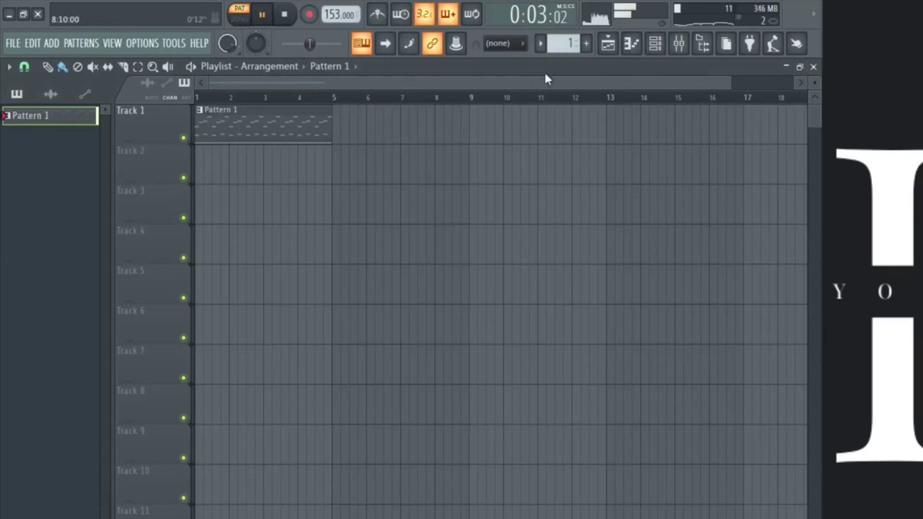
right_click(546, 78)
left_click(653, 285)
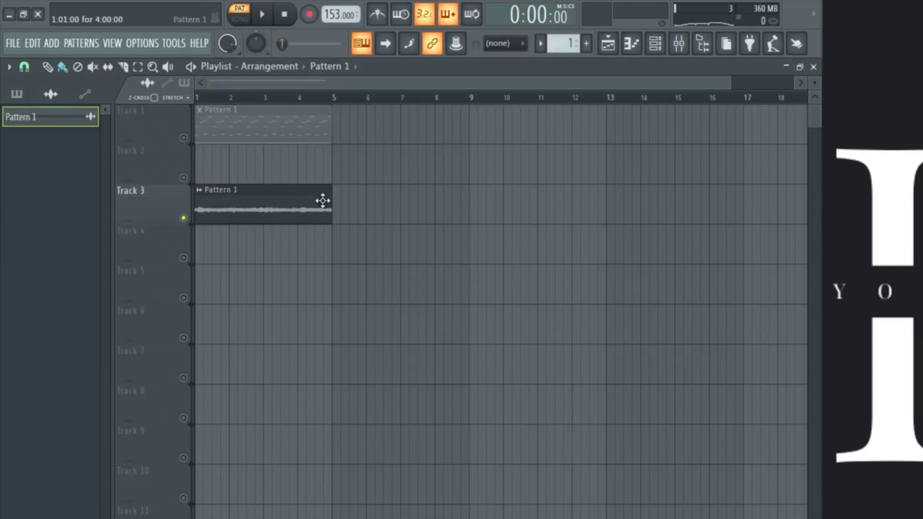
Shorten the audio clip on track 3 to two bars, duplicate it to bar 3 and trim the copy to one bar.
left_click_drag(330, 200, 262, 202)
key("space")
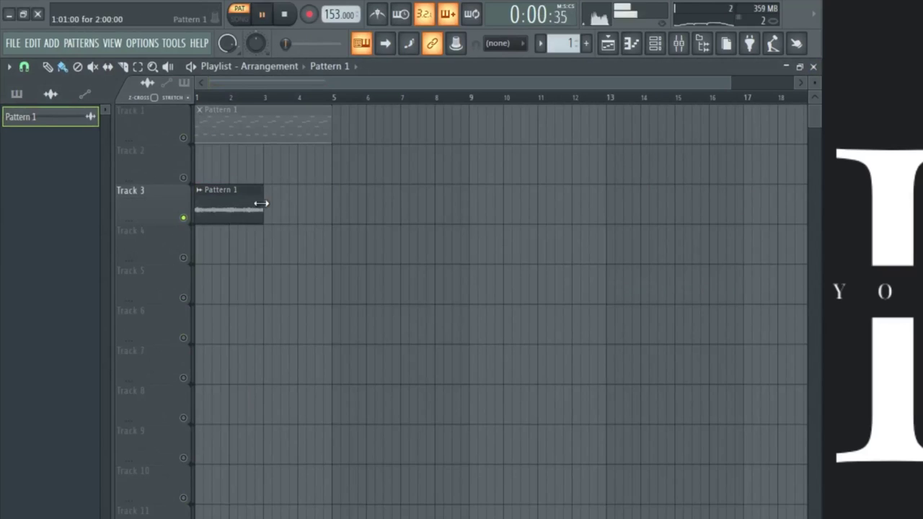
key("l")
key("ctrl+b")
key("ctrl+z")
key("ctrl+b")
key("space")
left_click_drag(330, 201, 322, 200)
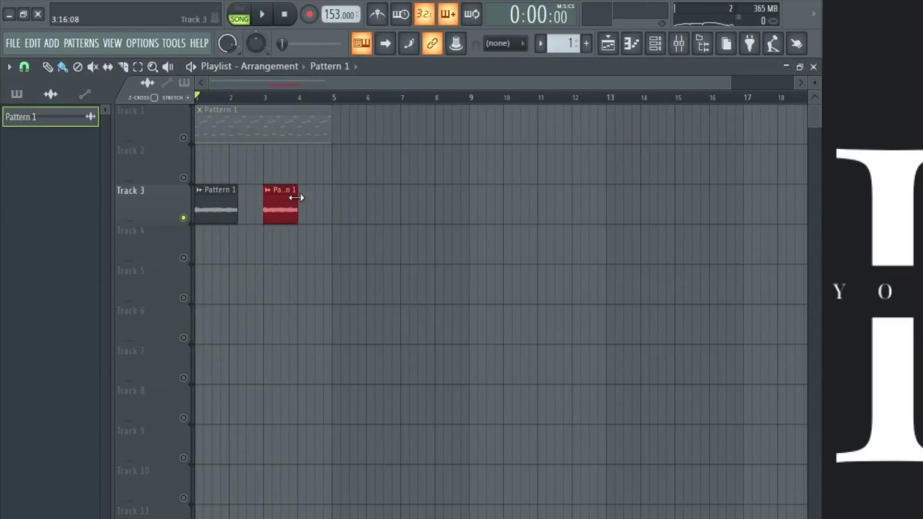
Trim the first clip on track 3 to one bar and fill bars 1 to 4 with one-bar clips, removing extra copies.
key("space")
left_click_drag(241, 205, 185, 215)
key("ctrl+b")
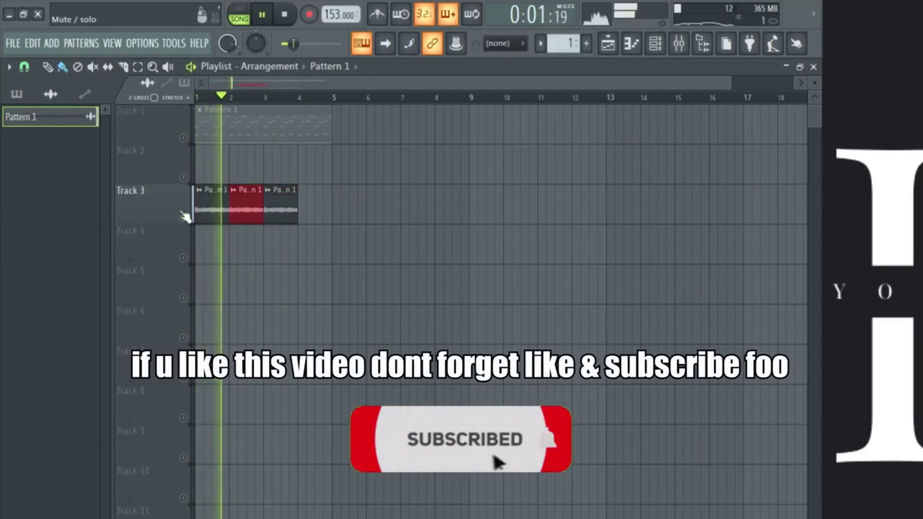
left_click_drag(308, 208, 248, 210)
key("ctrl+b")
right_click(341, 211)
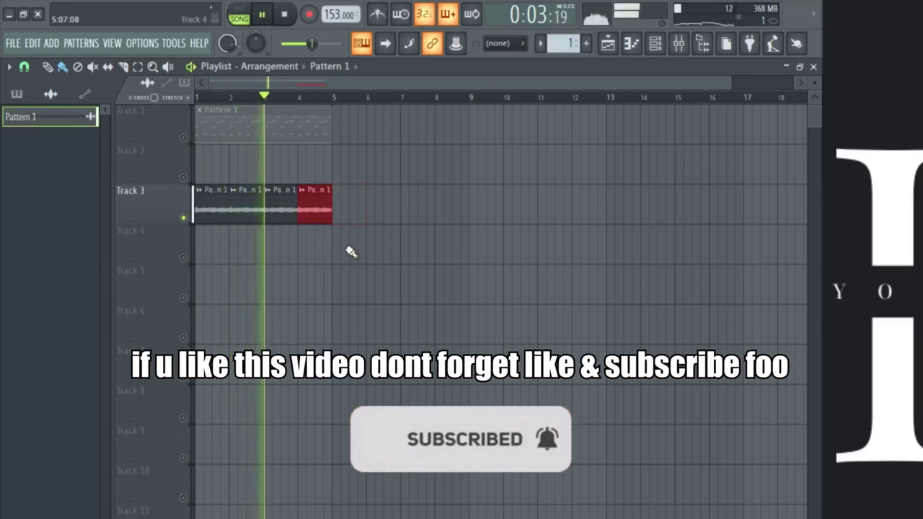
key("ctrl+b")
right_click(374, 220)
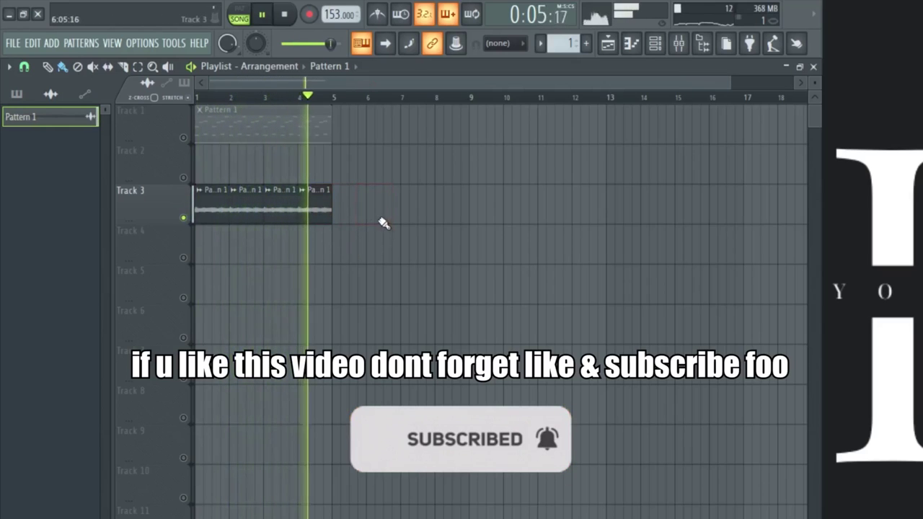
key("space")
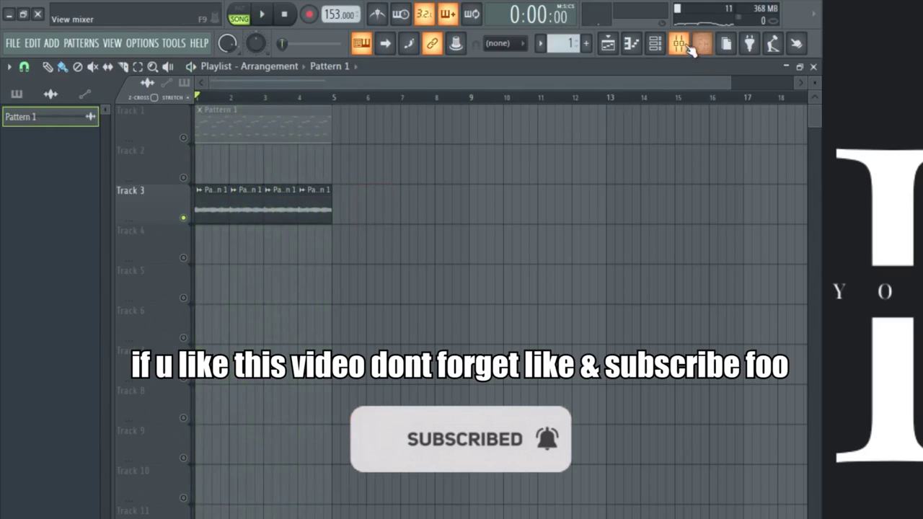
Play the audio clips through the Xpand!2 mixer track and re-enable its HalfTime, Crystallizer and Portal effects.
left_click(679, 42)
left_click(273, 173)
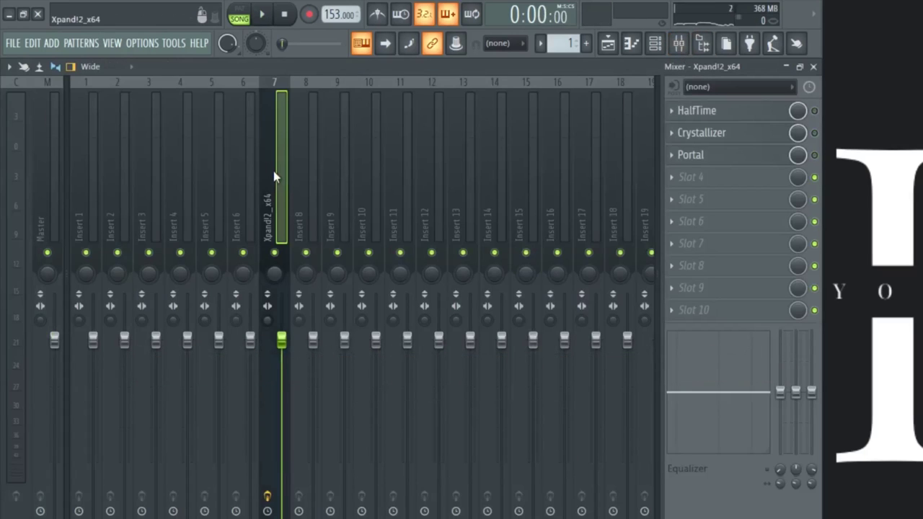
key("space")
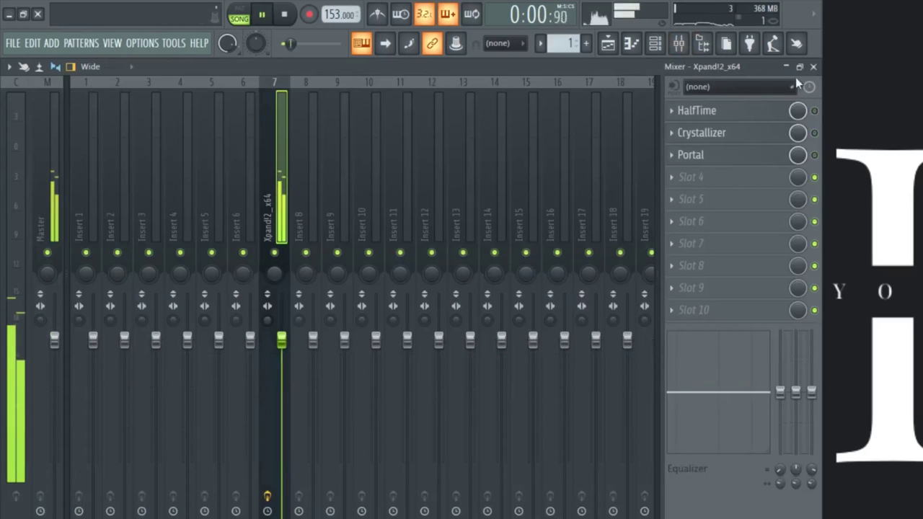
left_click(814, 66)
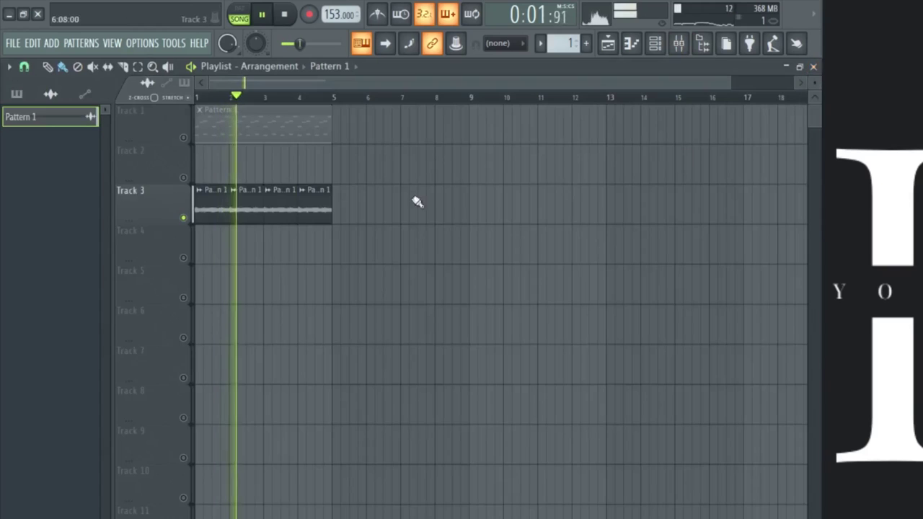
left_click(681, 43)
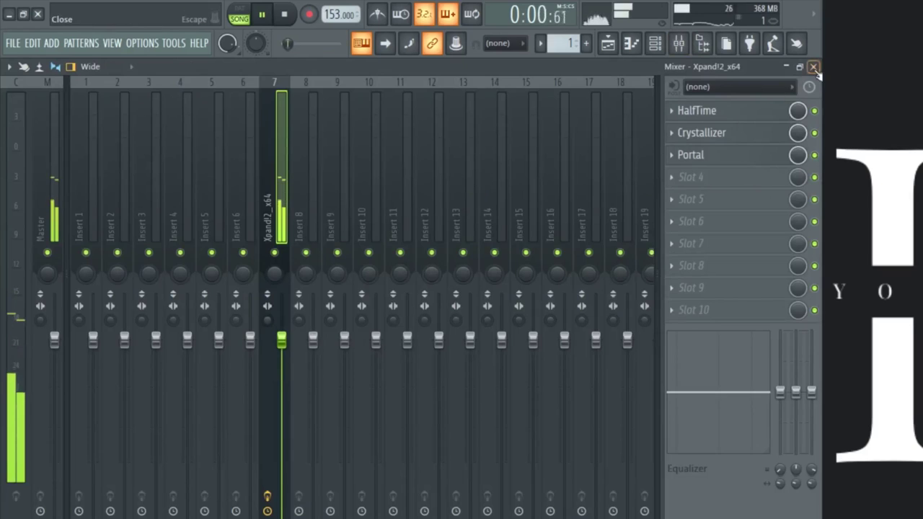
left_click(813, 66)
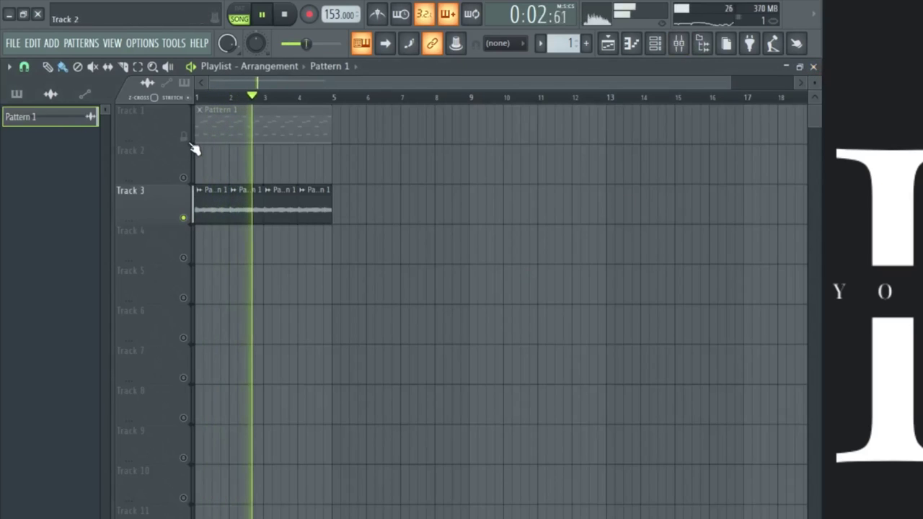
Release the solo on track 3 in the playlist while keeping the original pattern's track muted.
right_click(189, 225)
left_click(189, 219)
right_click(189, 218)
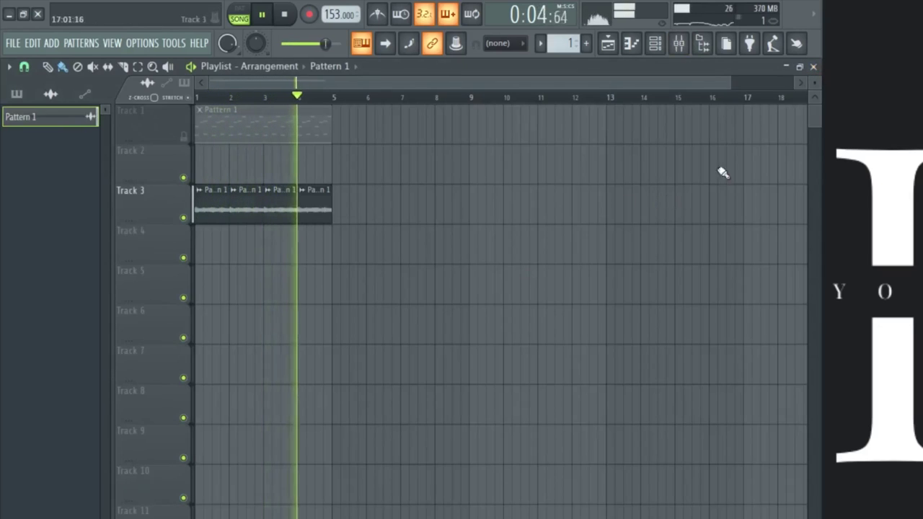
Load ShaperBox2 in the fourth slot of the Xpand!2 mixer track and give its Volume shaper the third Sidechain curve.
left_click(679, 43)
left_click(694, 185)
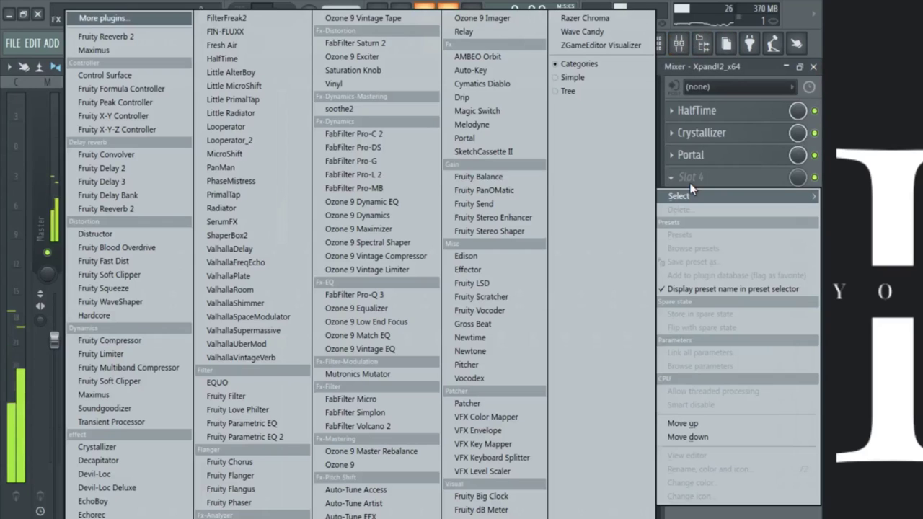
left_click(265, 237)
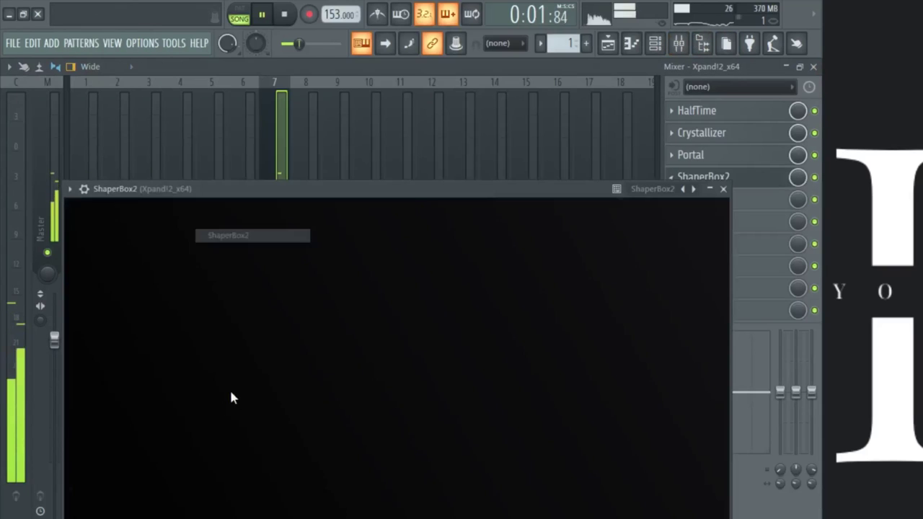
left_click(584, 292)
left_click(161, 515)
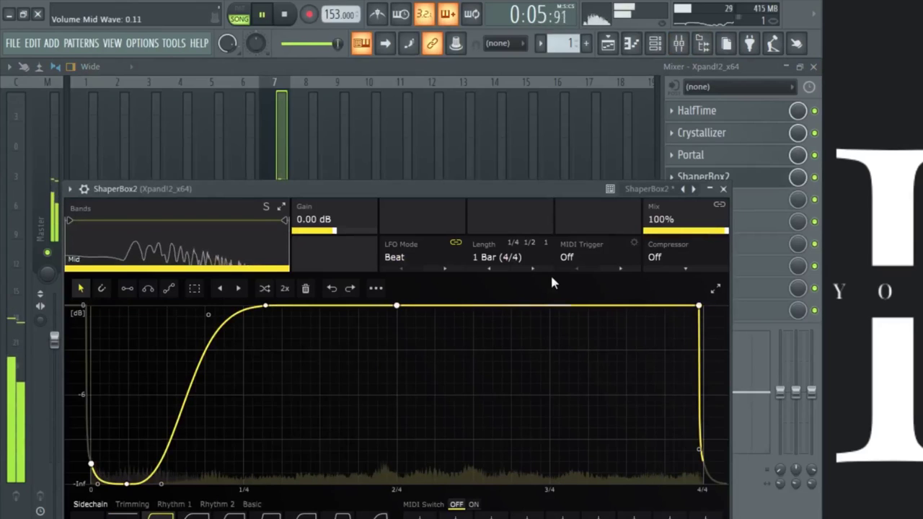
left_click(723, 190)
Check HalfTime's settings and set the ShaperBox2 volume length to 2 Bars (8/4).
left_click(733, 113)
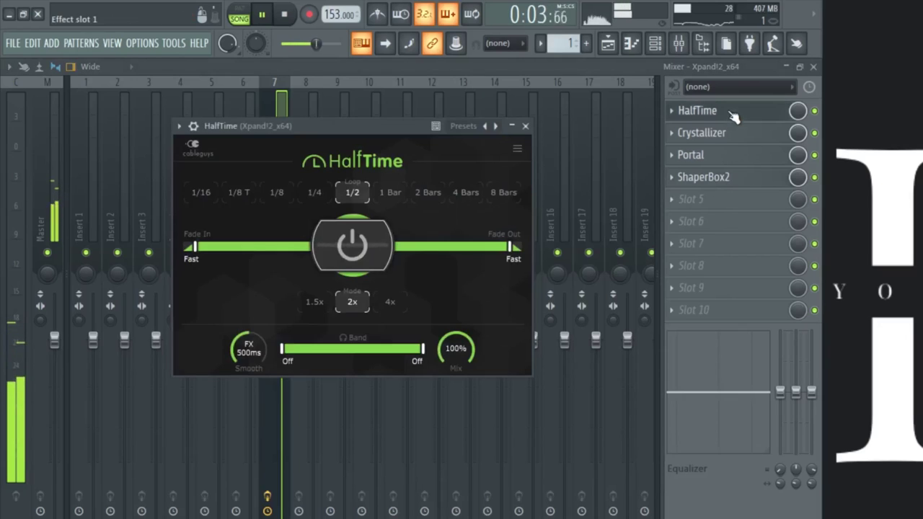
left_click(733, 114)
left_click(736, 180)
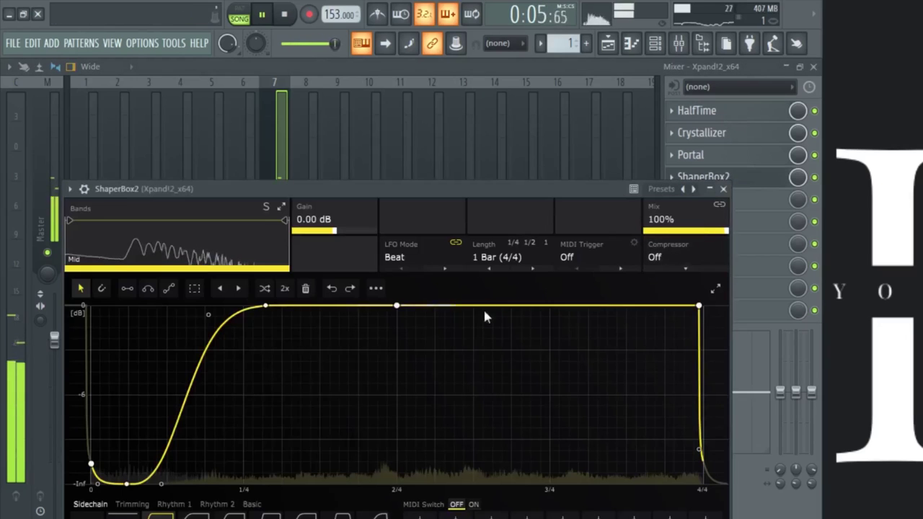
left_click(520, 269)
left_click(520, 269)
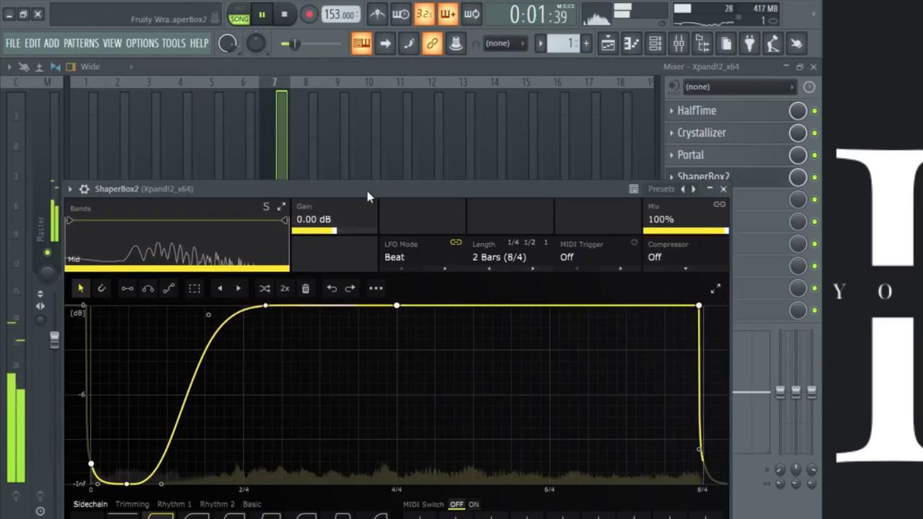
left_click_drag(367, 191, 369, 121)
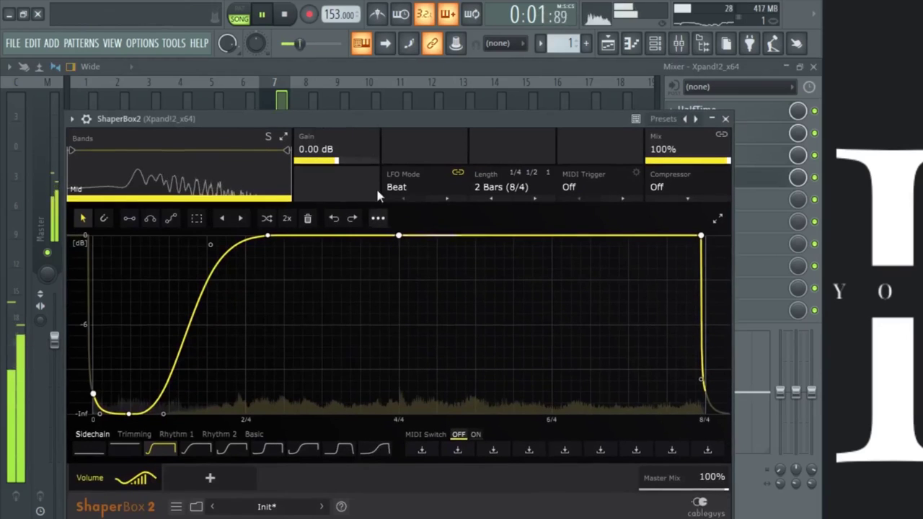
Apply the fourth Sidechain curve in ShaperBox2, set its mix to 35% and close the window.
left_click(186, 452)
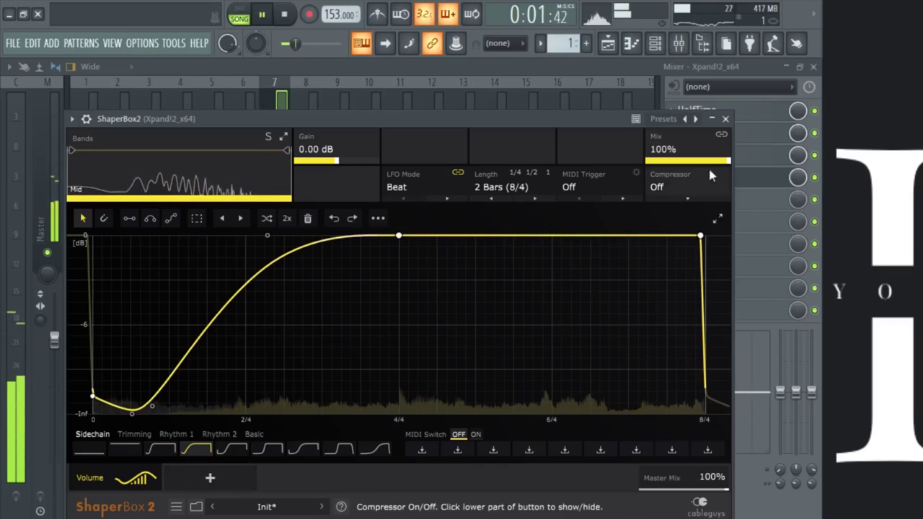
left_click_drag(705, 153, 705, 170)
key("space")
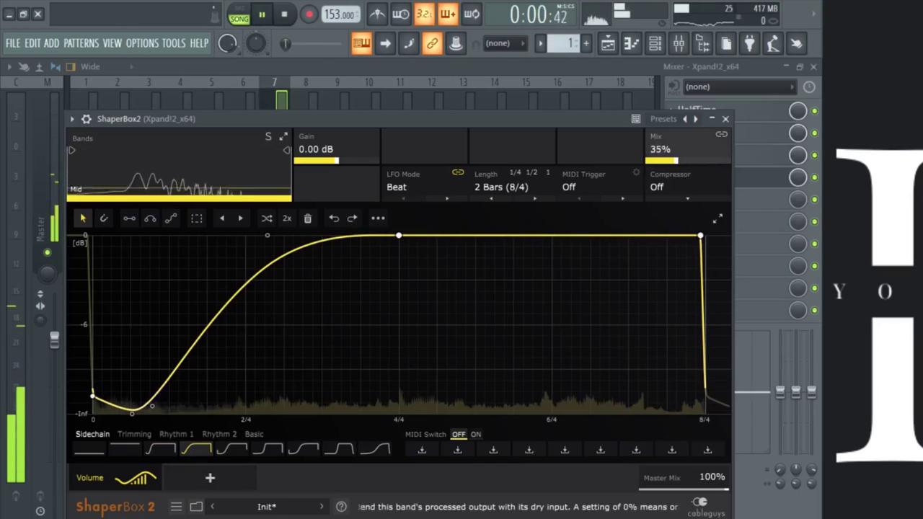
left_click(725, 119)
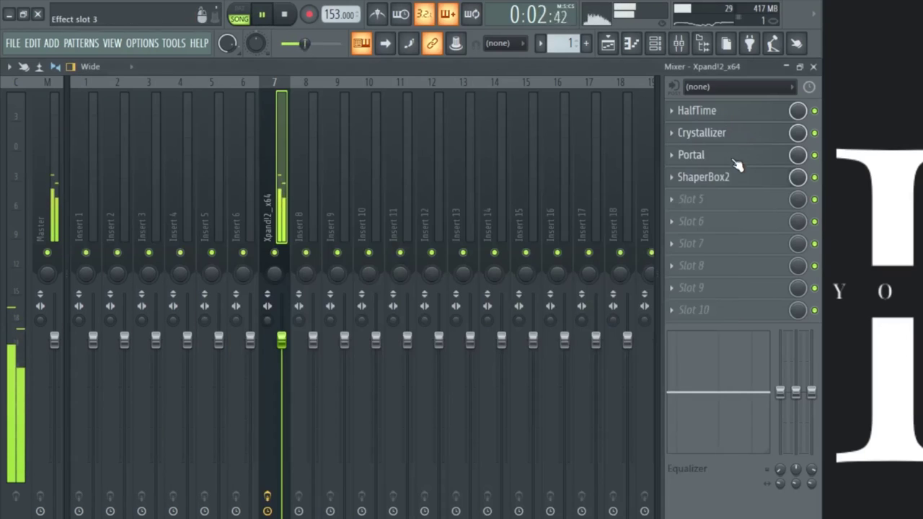
Load Fruity Parametric EQ 2 in the fifth slot and select the 20Hz + 18kHz cut preset.
left_click(727, 199)
left_click(238, 447)
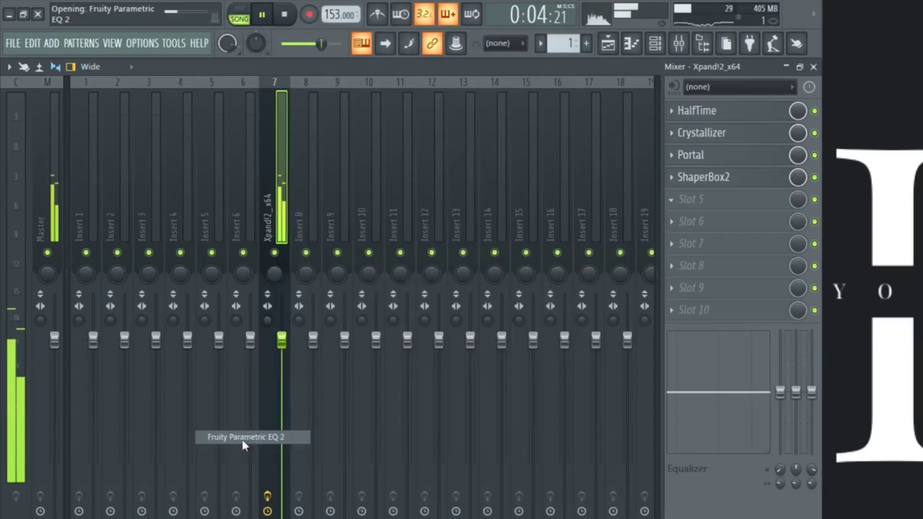
left_click(487, 210)
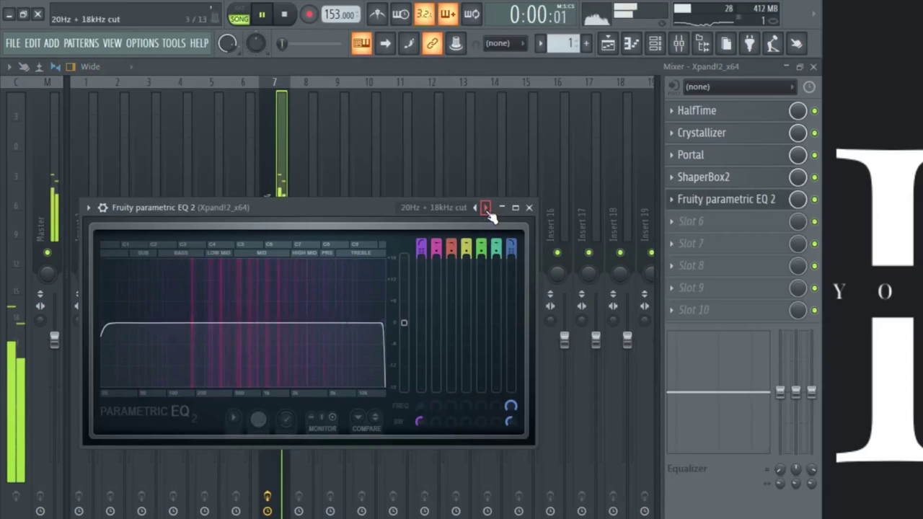
Raise the EQ's high-pass to about 261 Hz, lower the low-pass cutoff, and close the EQ and mixer.
left_click_drag(419, 406, 420, 358)
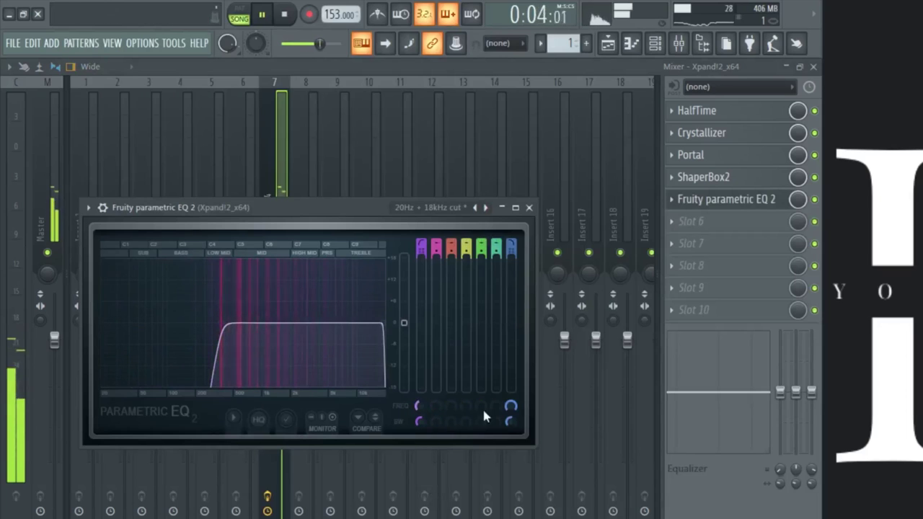
left_click_drag(511, 406, 505, 445)
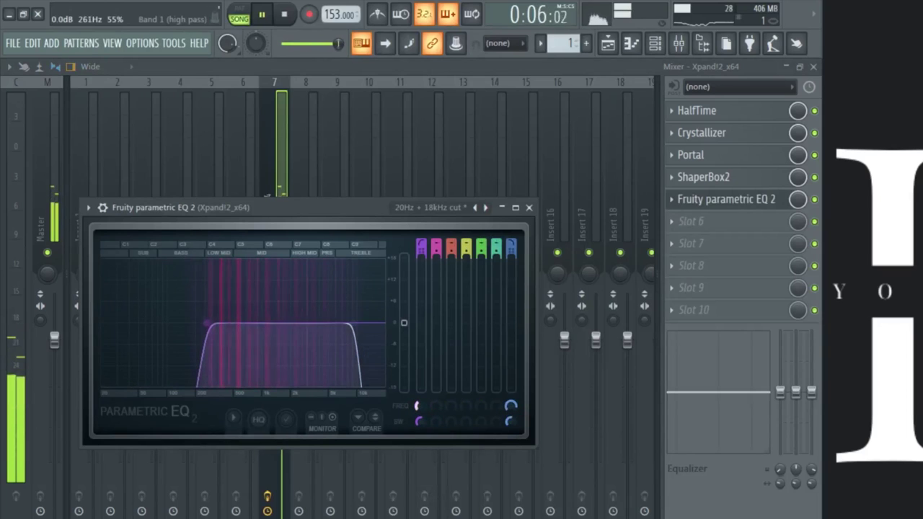
left_click(525, 209)
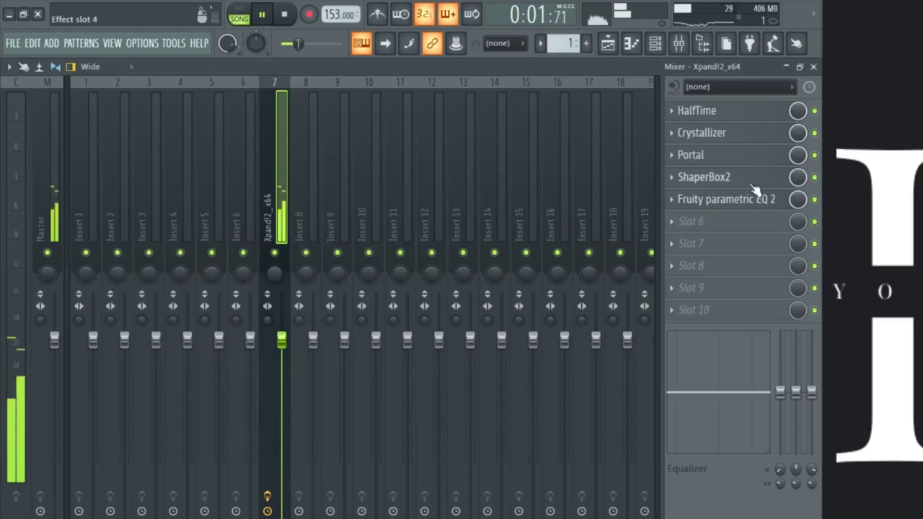
left_click(813, 66)
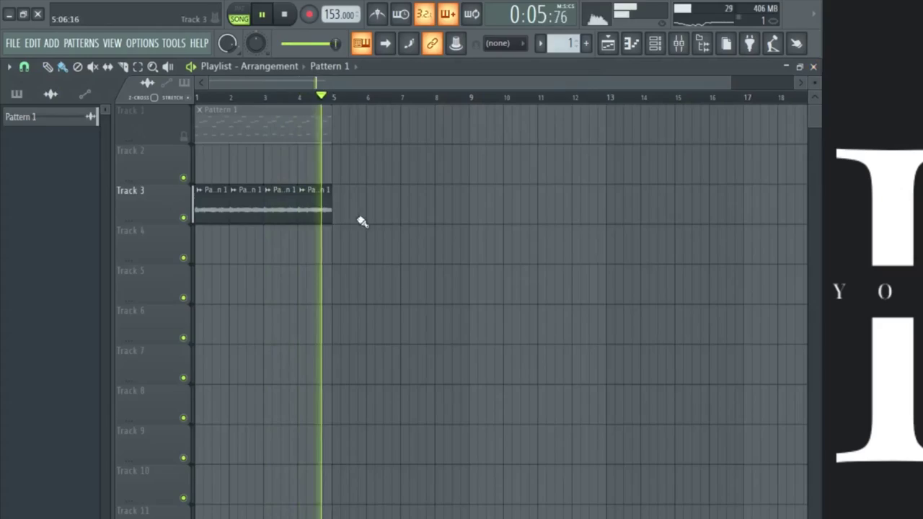
Stop playback, make the third audio clip on track 3 unique and open its channel settings.
key("space")
left_click(272, 192)
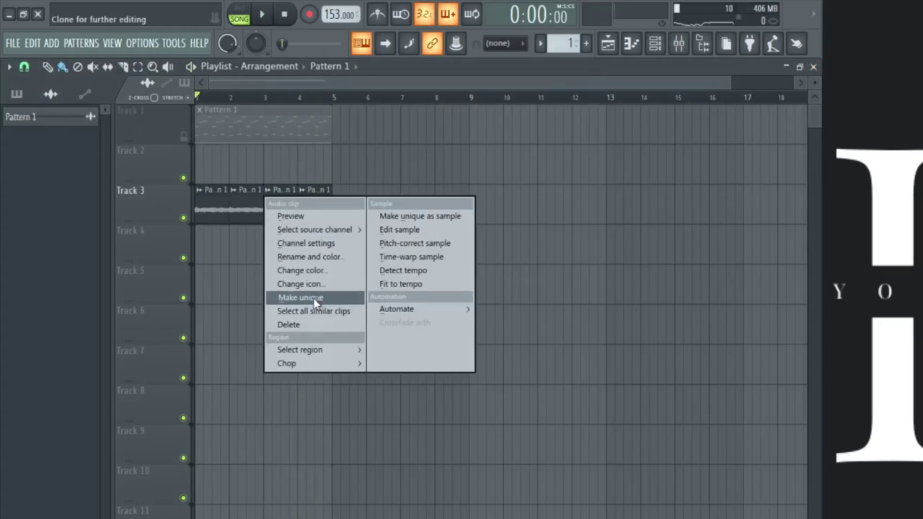
left_click(318, 296)
double_click(279, 210)
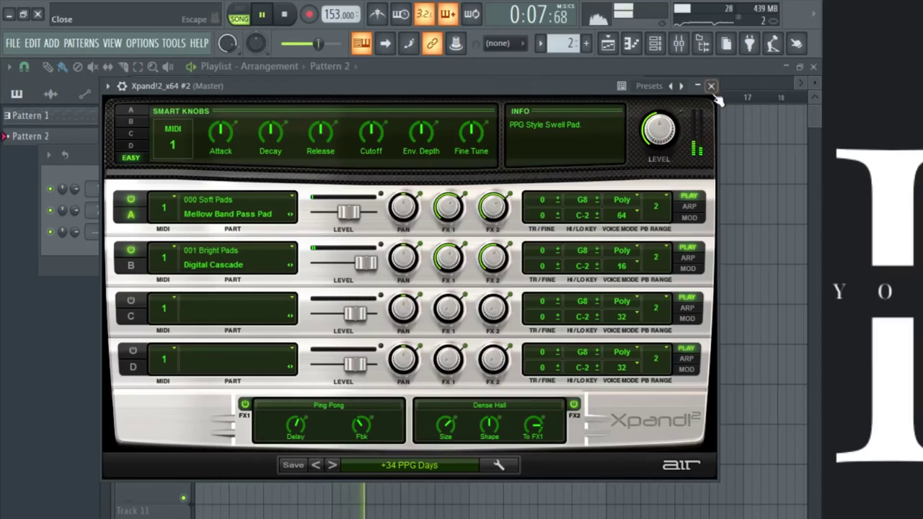
Close the Xpand!2 window and open the piano roll of the Xpand!2_x64 #2 channel.
left_click(711, 88)
right_click(168, 232)
left_click(205, 246)
right_click(172, 232)
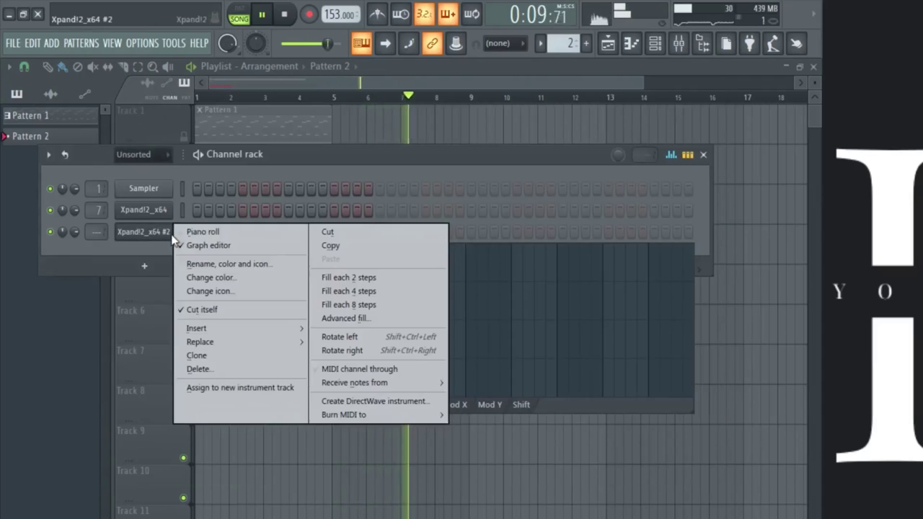
left_click(200, 232)
scroll(71, 292, "down", 3)
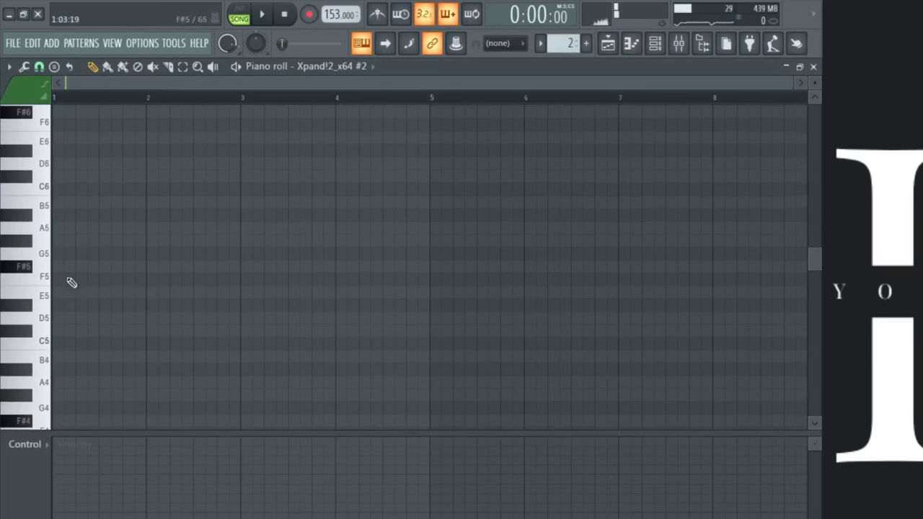
Draw a trial melody of A5, G#5, A5, C#6 and D6, and duplicate its last four notes through bar 4.
key("space")
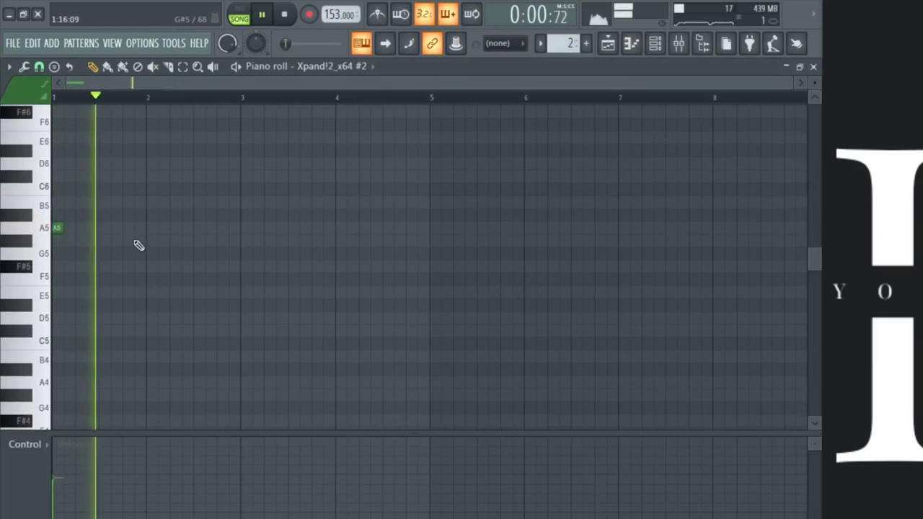
key("space")
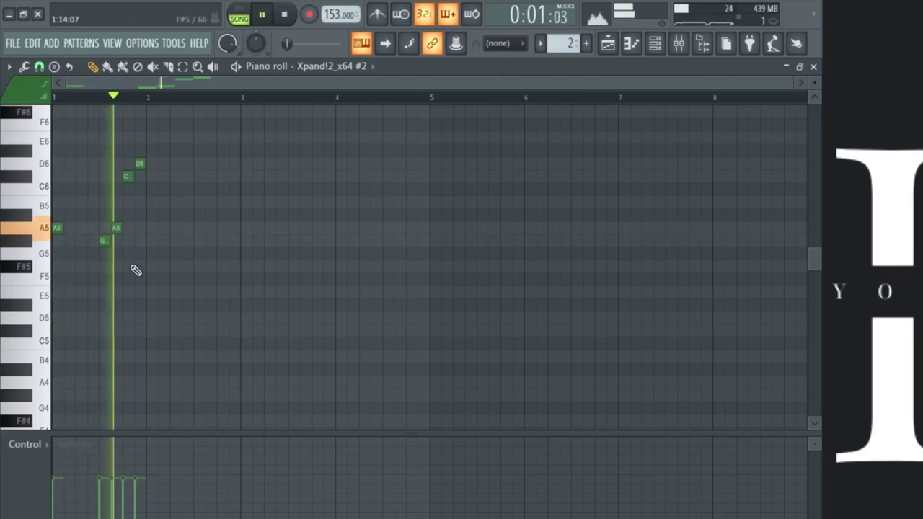
left_click_drag(110, 258, 144, 162)
key("ctrl+b")
key("ctrl+b")
key("ctrl+b")
key("ctrl+b")
key("ctrl+b")
key("ctrl+b")
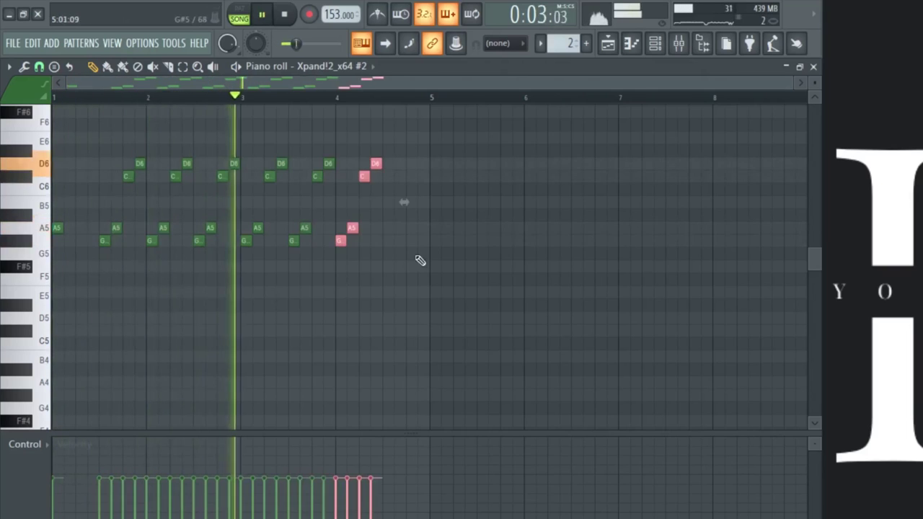
key("space")
key("space")
Step through the presets of Xpand!2_x64 #2 to +37 Decorative Choir and return to its piano roll.
key("F6")
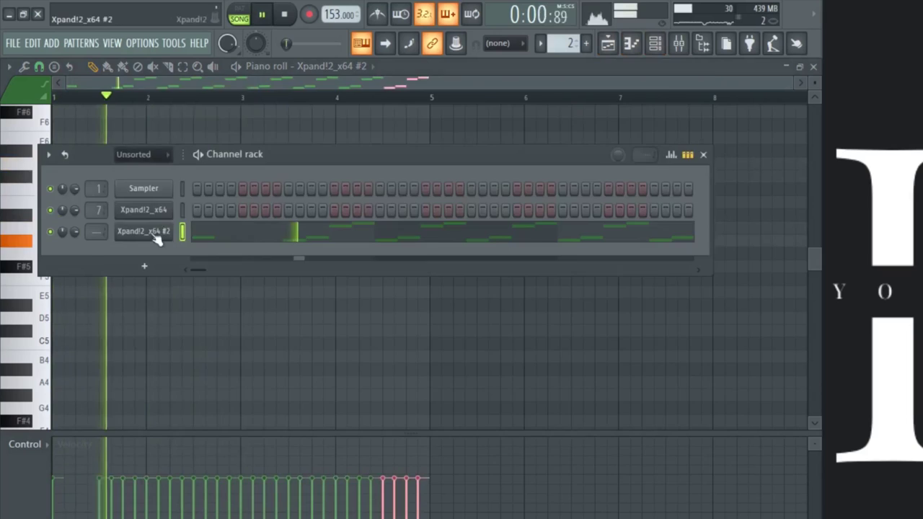
left_click(151, 236)
left_click(333, 465)
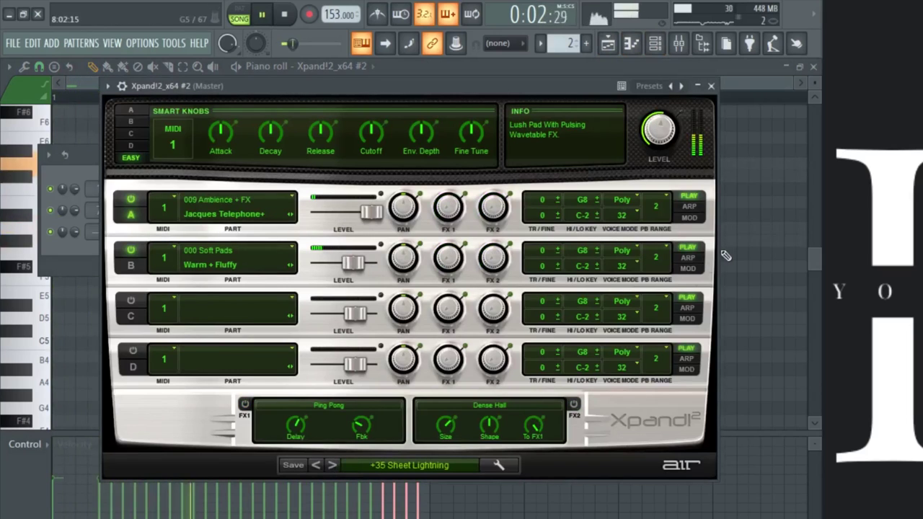
left_click(333, 465)
key("space")
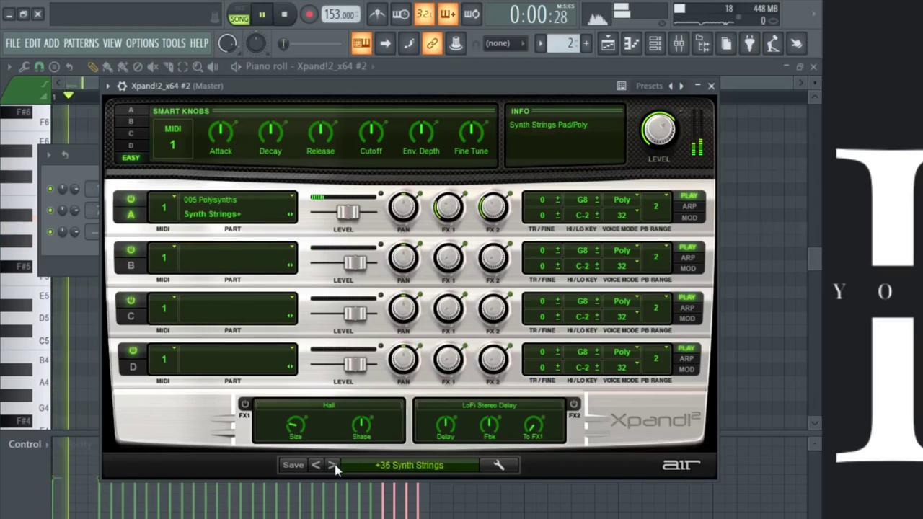
left_click(332, 466)
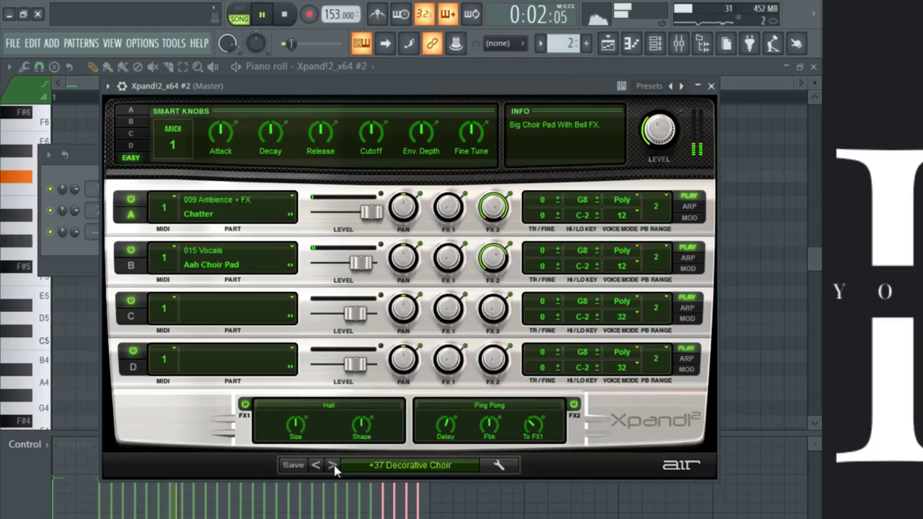
left_click(805, 215)
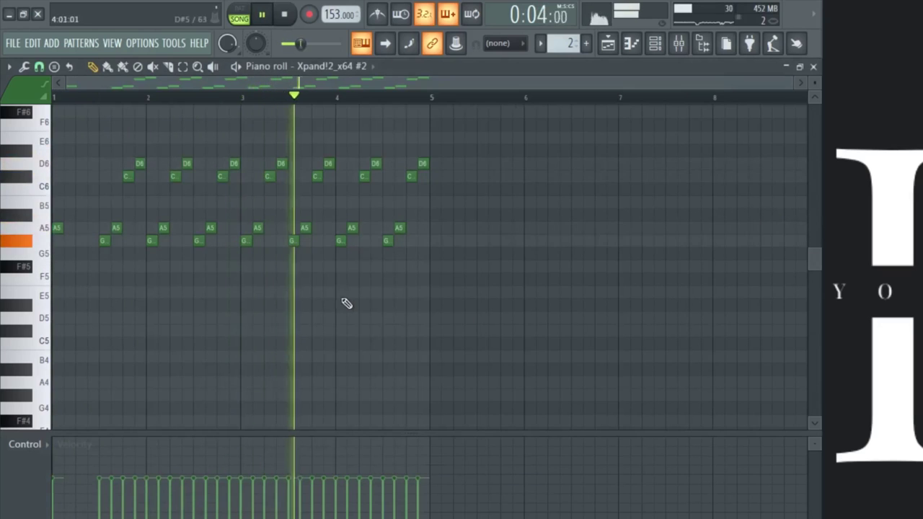
Replace the existing notes with F#6, G#6, A6 in bar 1 and F#6, G#6, A6, C#7, D7 in bar 2.
scroll(336, 307, "up", 5)
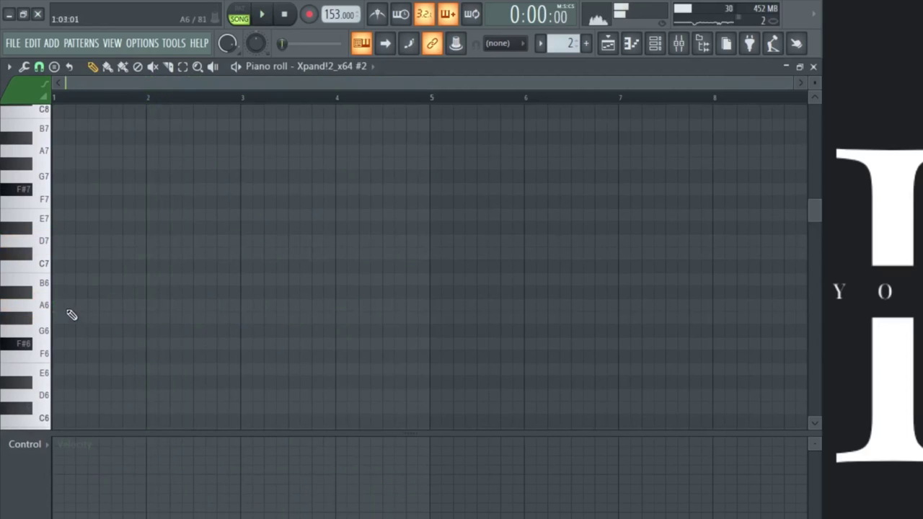
left_click(81, 317)
left_click(92, 305)
left_click(151, 344)
left_click(162, 317)
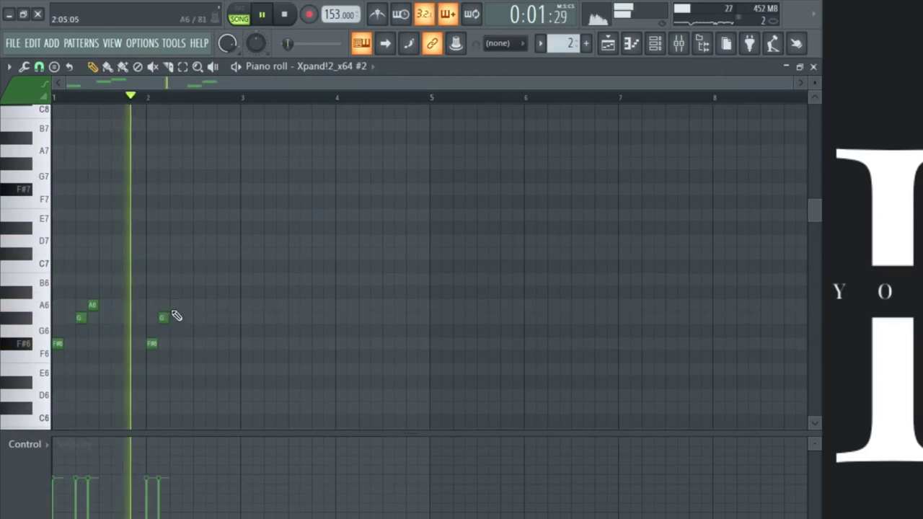
left_click(174, 305)
left_click(199, 344)
left_click(209, 252)
left_click(222, 241)
right_click(199, 343)
right_click(211, 253)
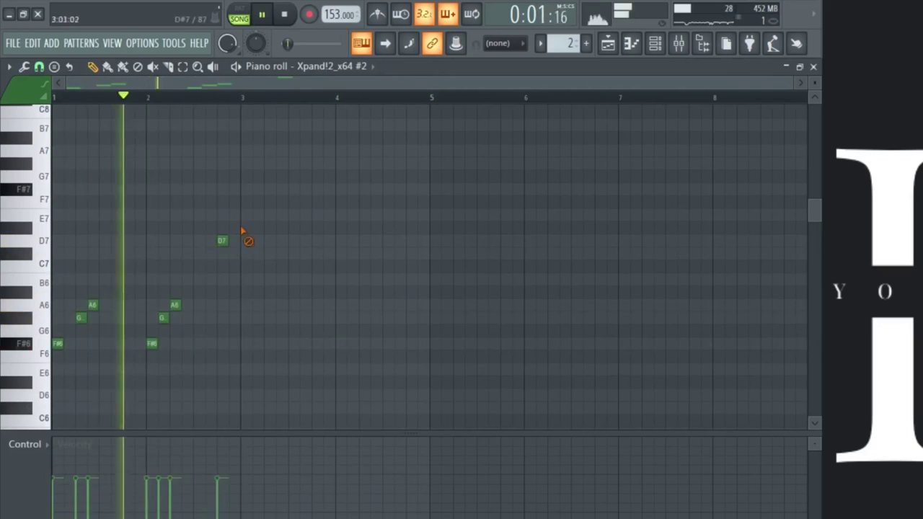
right_click(221, 240)
left_click(187, 254)
left_click(199, 241)
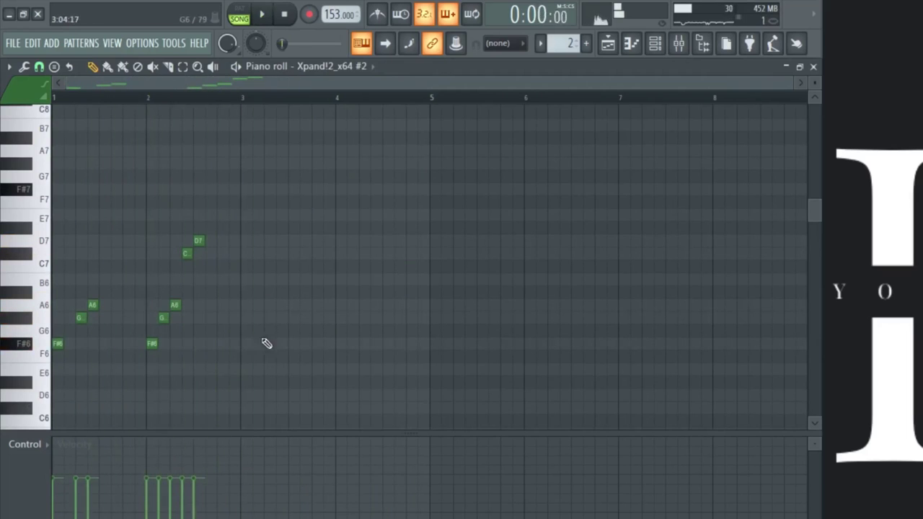
Draw a descending C#7, A6, G#6, F#6 phrase in bar 3 and check it in playback.
left_click(269, 305)
left_click(281, 317)
left_click(292, 343)
left_click(257, 253)
left_click_drag(340, 400, 318, 255)
key("space")
left_click(323, 362)
key("space")
Duplicate the descending phrases into bar 4 and raise the copy an octave.
left_click(321, 392, "ctrl")
left_click_drag(377, 386, 314, 323)
left_click(388, 367)
key("ctrl+b")
key("ctrl+Up")
Play the melody and delete the G#7 and F#7 notes that extend past the start of bar 5.
key("space")
key("space")
scroll(256, 216, "up", 5)
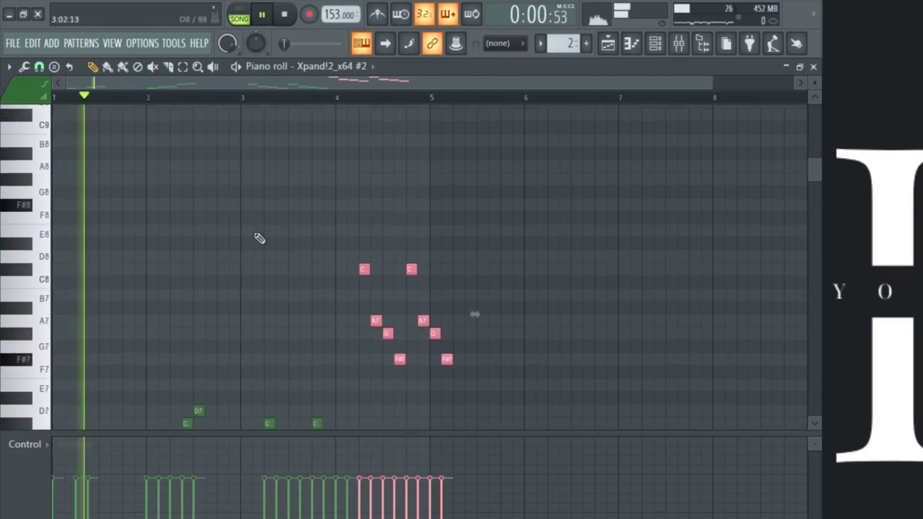
right_click(494, 421)
right_click(438, 355)
right_click(447, 383)
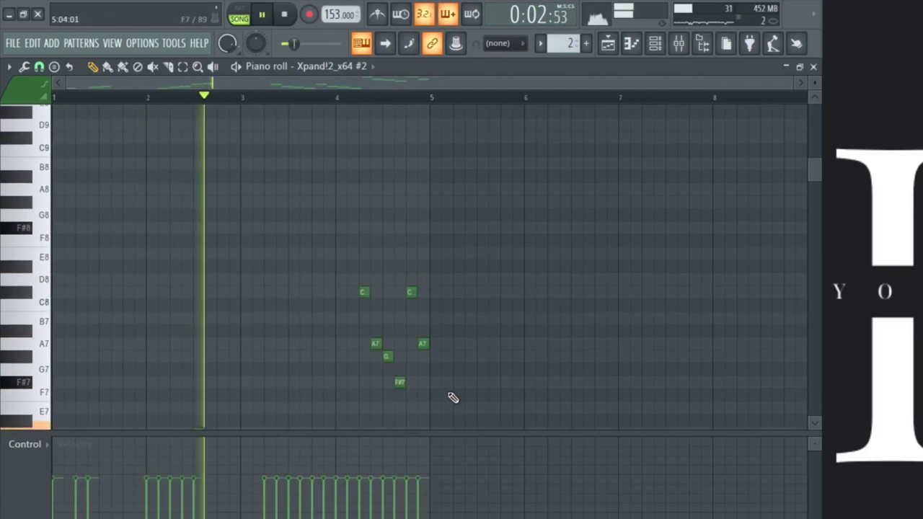
scroll(448, 394, "down", 3)
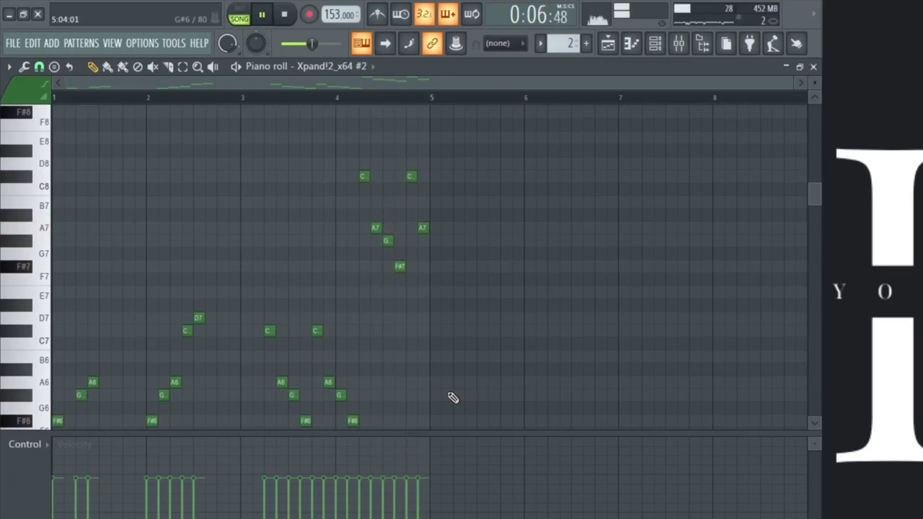
Close the open editors, add another Xpand!2_x64 channel with the 05 Keyboarder preset, and open its piano roll.
left_click(814, 67)
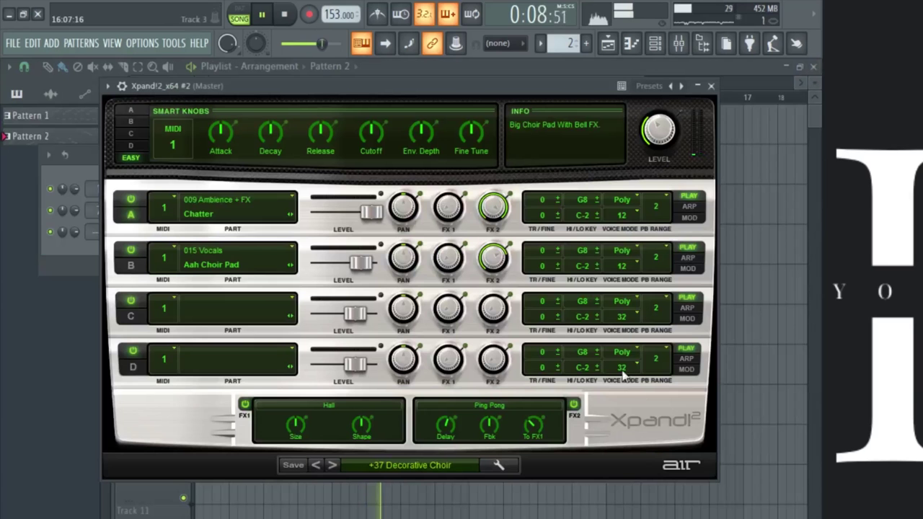
left_click(712, 86)
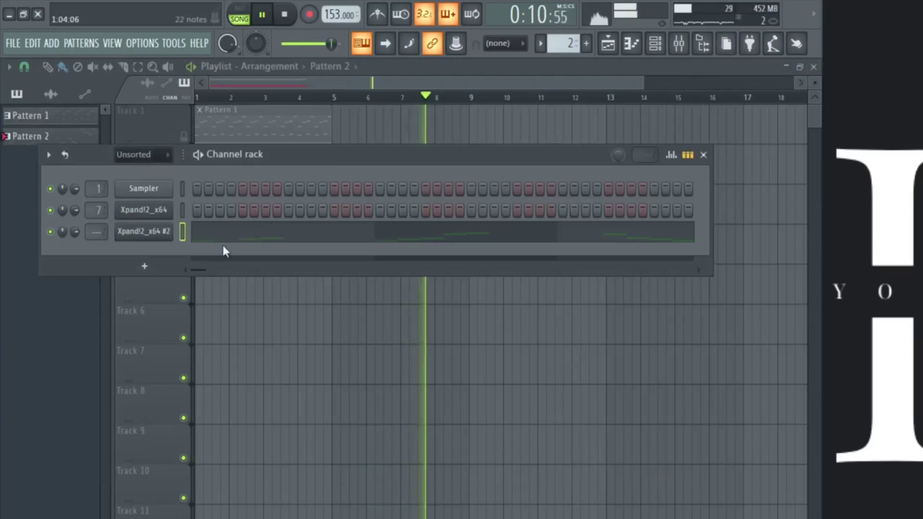
left_click(145, 265)
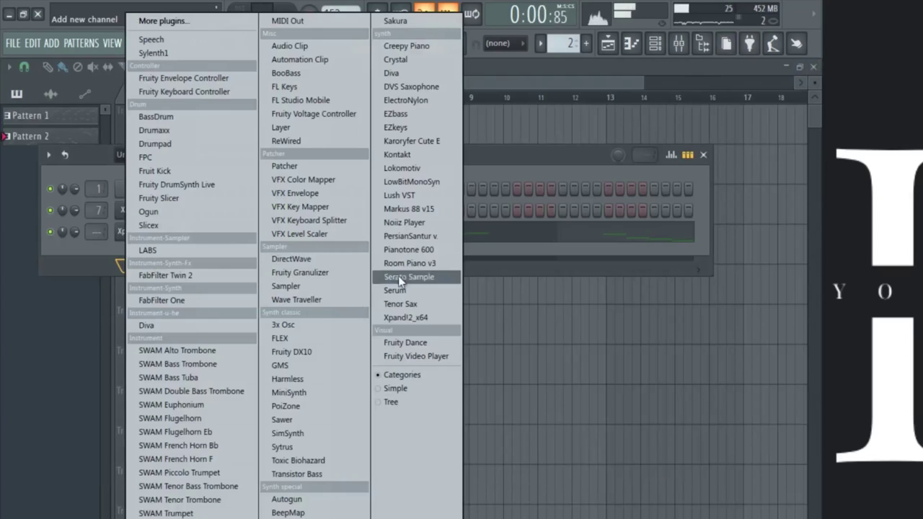
left_click(396, 319)
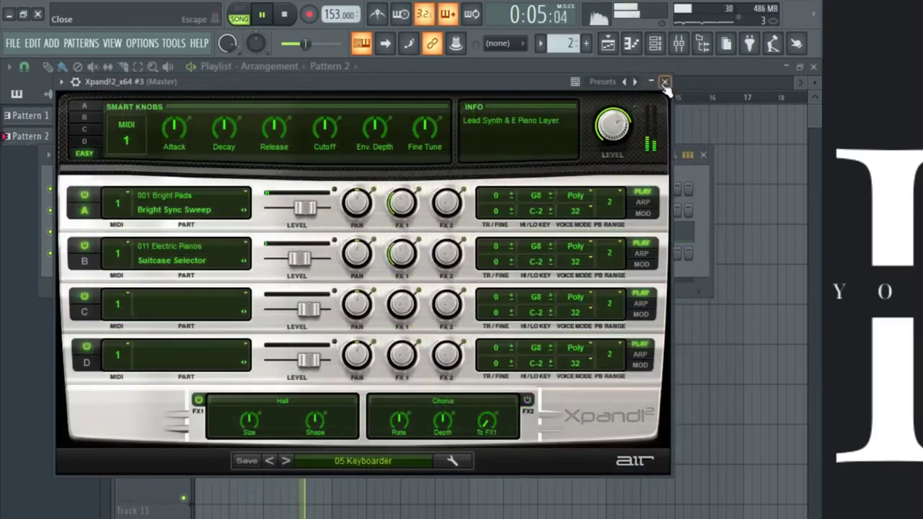
left_click(665, 82)
right_click(136, 259)
left_click(217, 254)
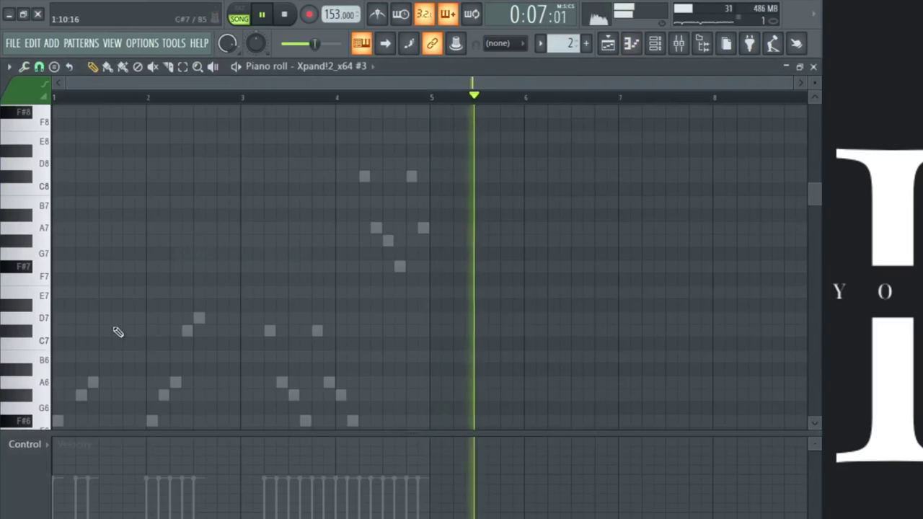
Draw a rising F#6, G#6, A6, C#7 group of sixteenth notes on the first beat of bar 1.
scroll(94, 303, "down", 4)
key("space")
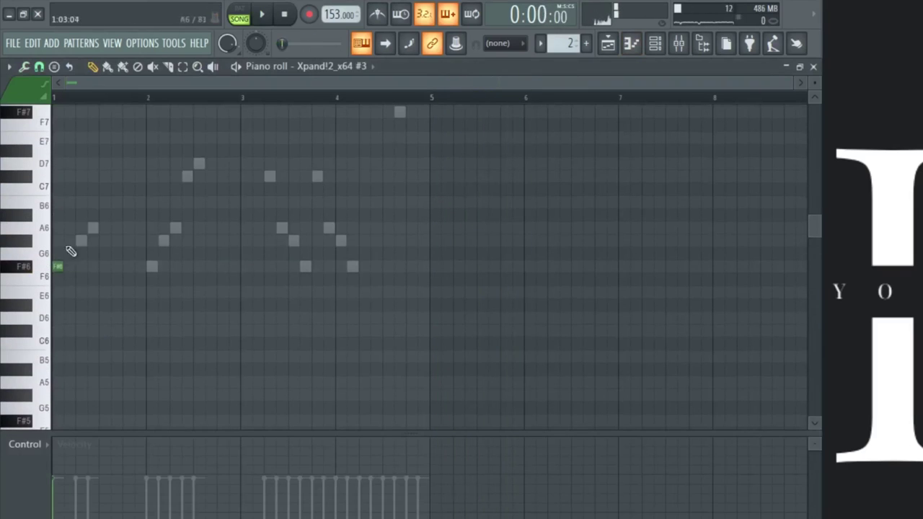
scroll(69, 99, "up", 3)
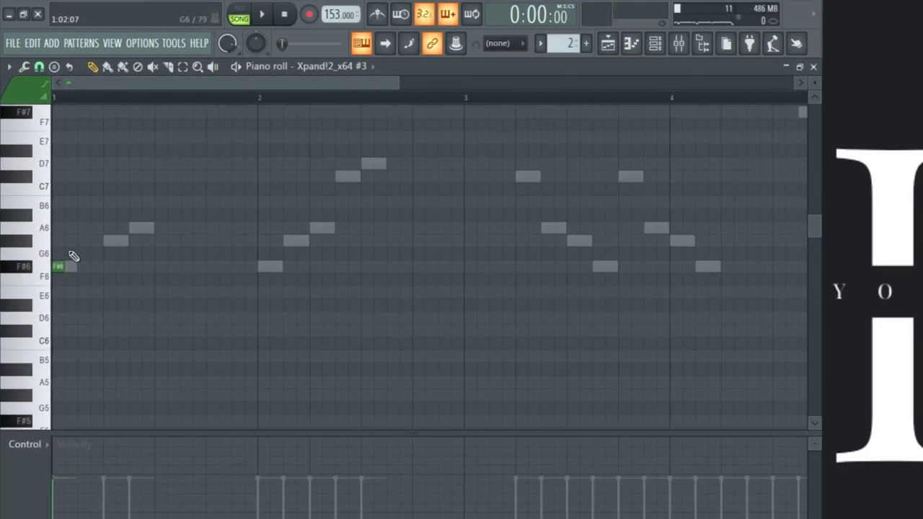
left_click(97, 182)
key("space")
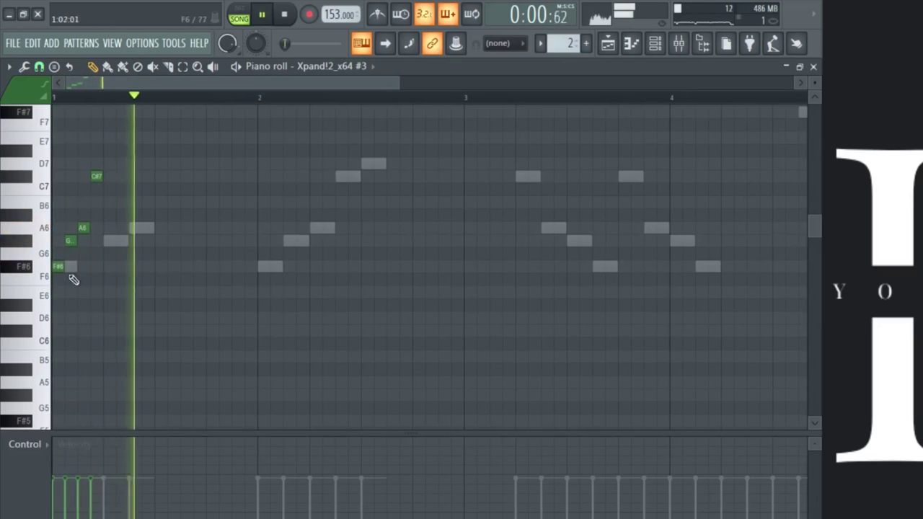
Duplicate the four-note group repeatedly to fill bars 1 and 2.
left_click_drag(62, 279, 118, 126)
key("ctrl+b")
key("ctrl+b")
key("ctrl+b")
key("ctrl+b")
key("ctrl+b")
key("ctrl+b")
key("ctrl+b")
key("ctrl+b")
key("ctrl+b")
key("ctrl+b")
key("ctrl+b")
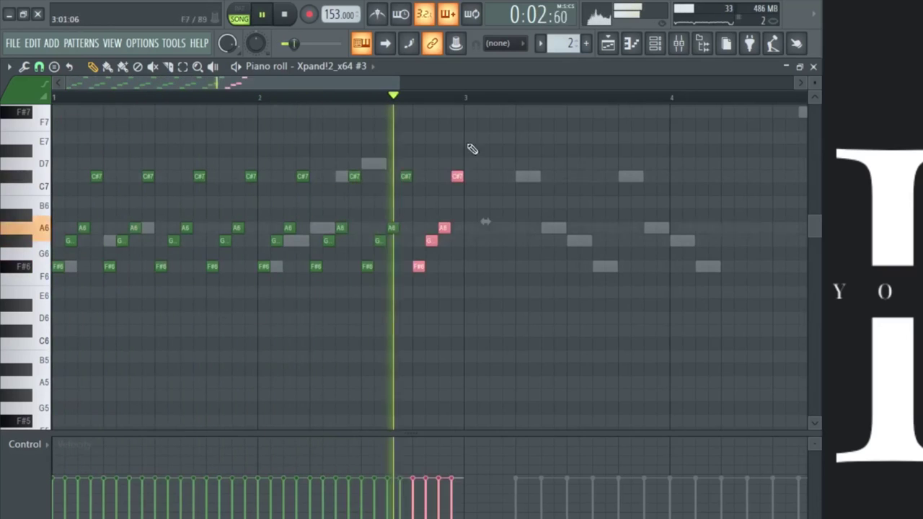
Duplicate the two-bar arpeggio into bars 3 and 4 and raise the copy an octave.
scroll(472, 97, "down", 2)
left_click_drag(491, 133, 557, 132)
key("ctrl+b")
left_click_drag(298, 262, 294, 272)
key("ctrl+Up")
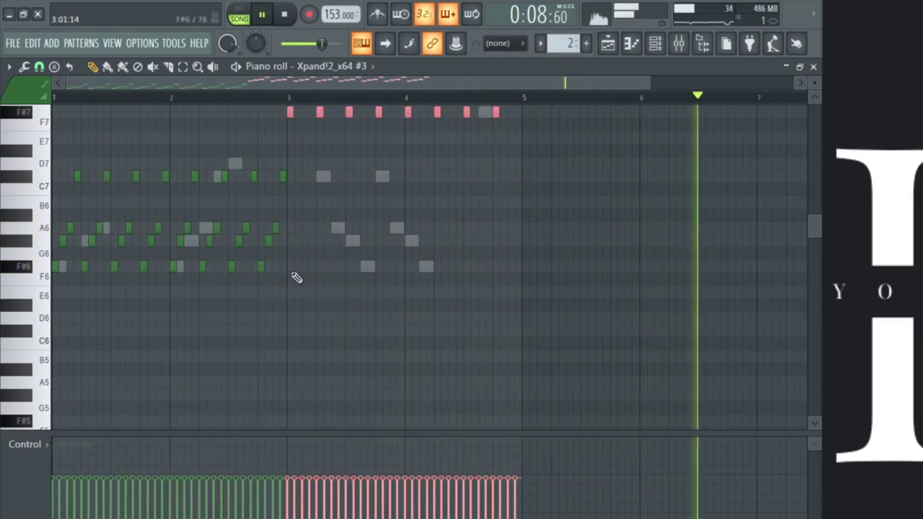
scroll(297, 278, "up", 3)
Set the Attack of Xpand!2_x64 #3 to +47% and return to its piano roll.
left_click(654, 43)
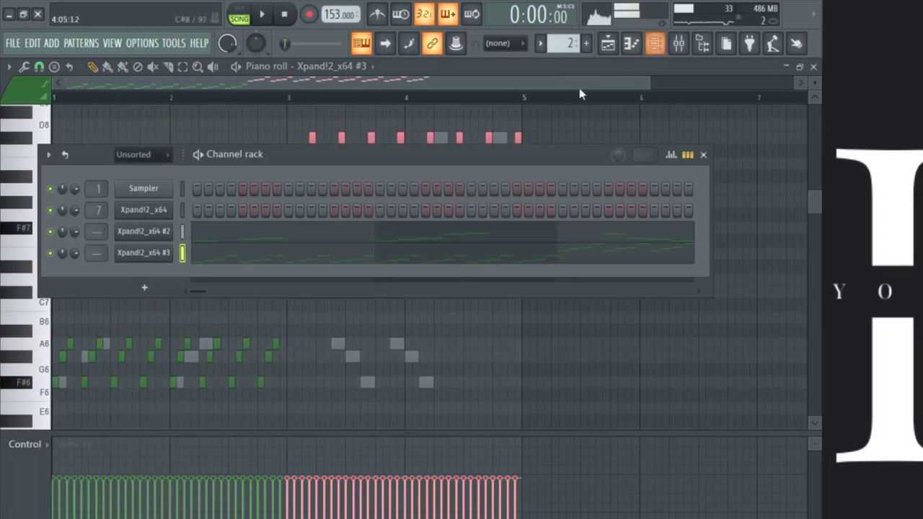
left_click(173, 251)
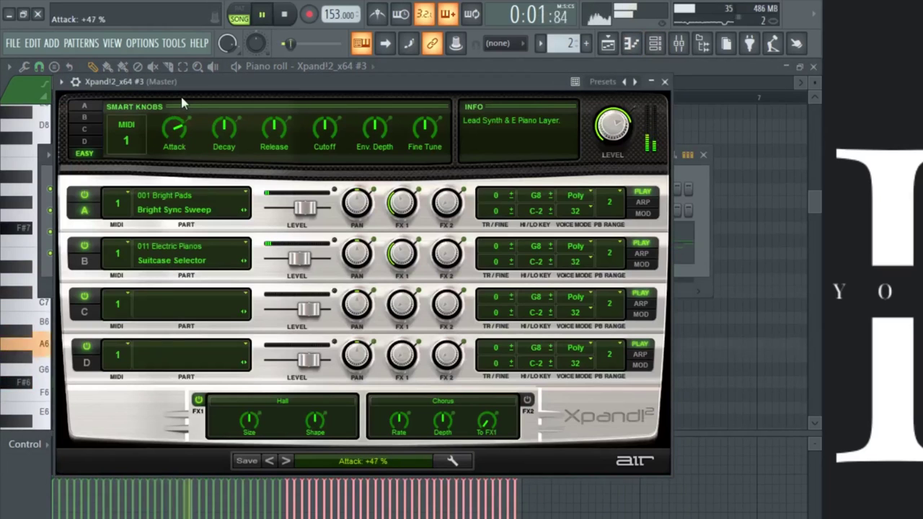
left_click(689, 291)
left_click(703, 326)
Transpose all of the arpeggio notes down an octave.
key("ctrl+a")
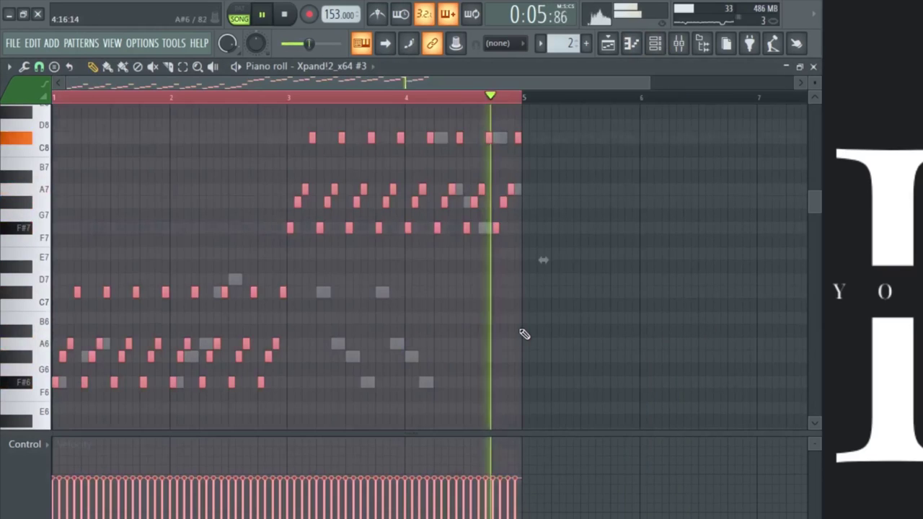
key("ctrl+Down")
scroll(523, 334, "down", 7)
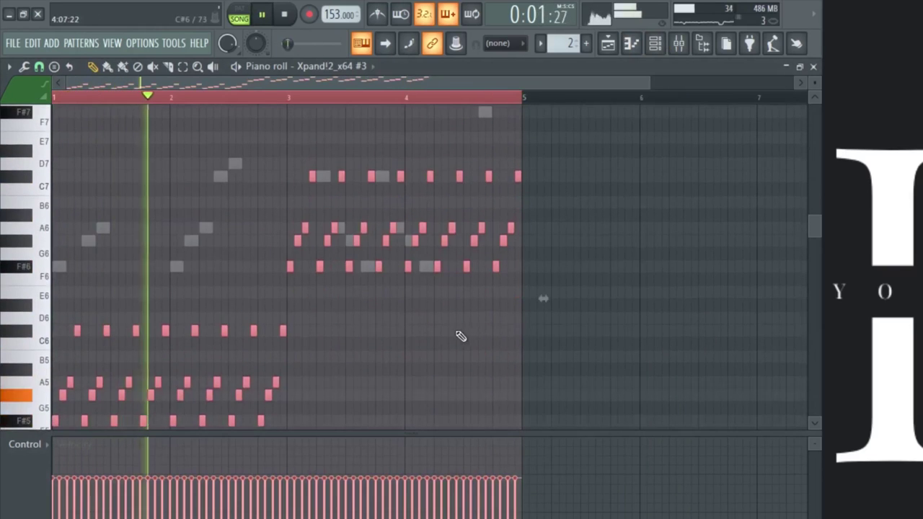
Route the Xpand!2_x64 #3 channel to mixer insert 8 and close the mixer.
left_click(689, 52)
left_click(314, 151)
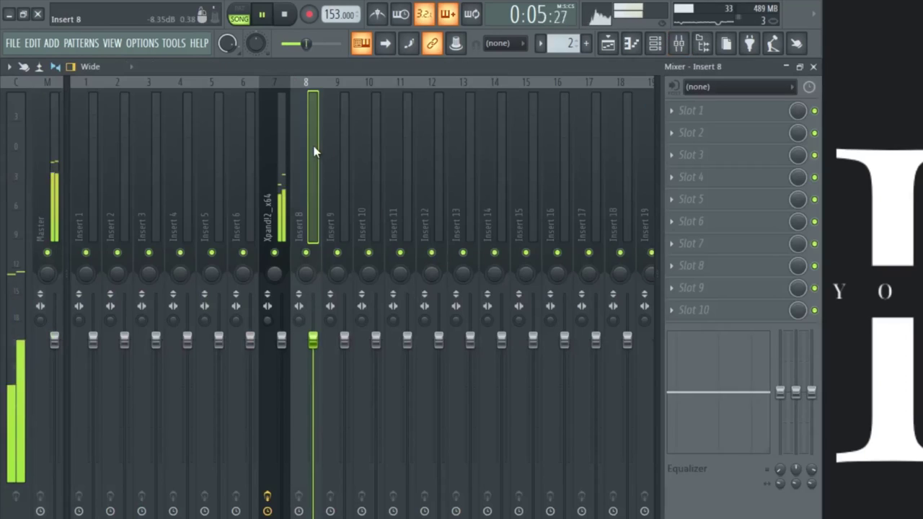
key("ctrl+l")
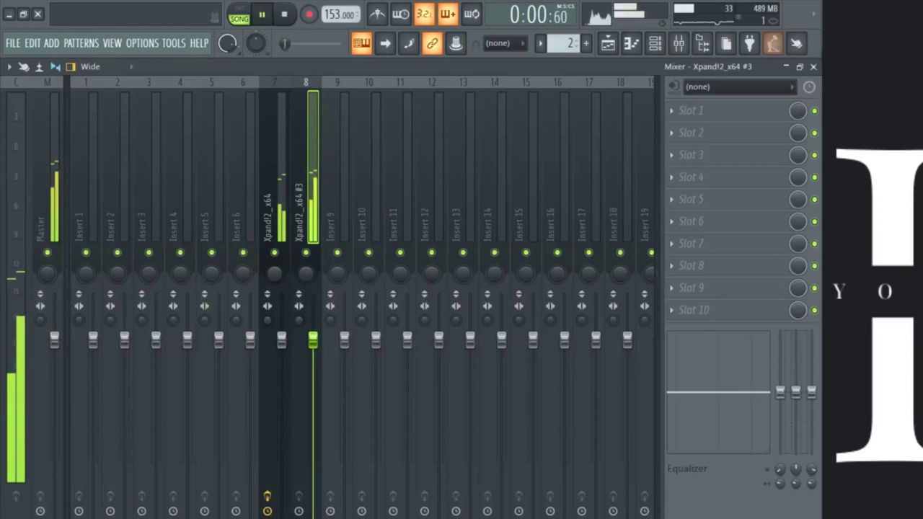
left_click(815, 67)
Raise all of the A5 notes in bars 1 and 2 by five semitones to D6.
left_click(598, 332, "ctrl")
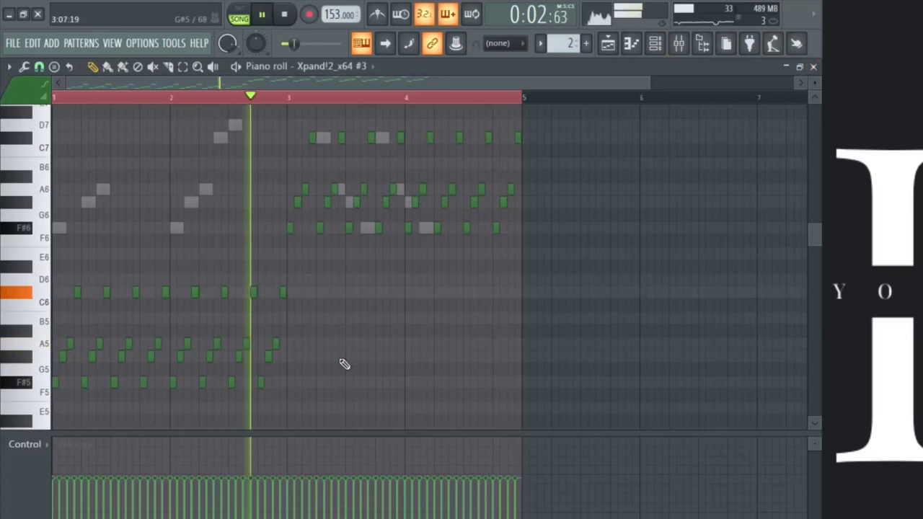
left_click_drag(313, 346, 67, 343)
key("Up")
key("Up")
key("Up")
key("Up")
key("Up")
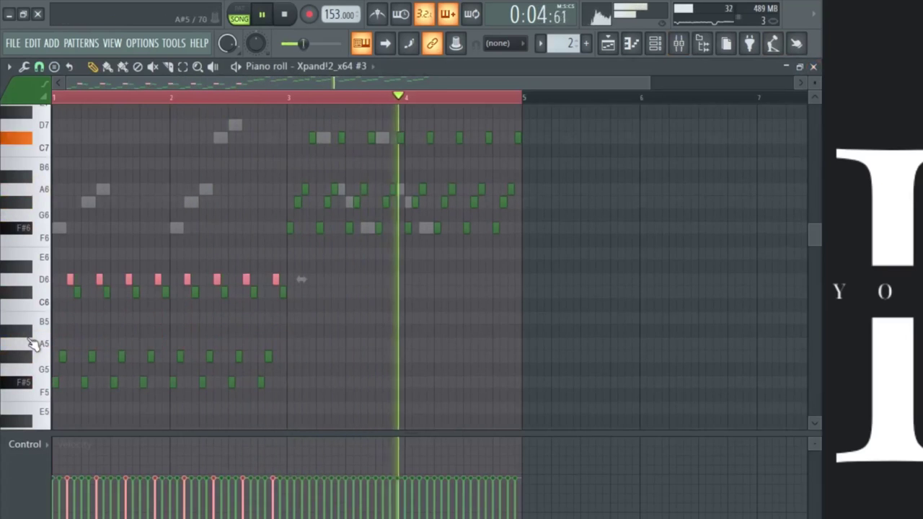
Raise all of the G#5 notes in bars 1 and 2 by ten semitones to F#6.
left_click_drag(58, 362, 436, 370)
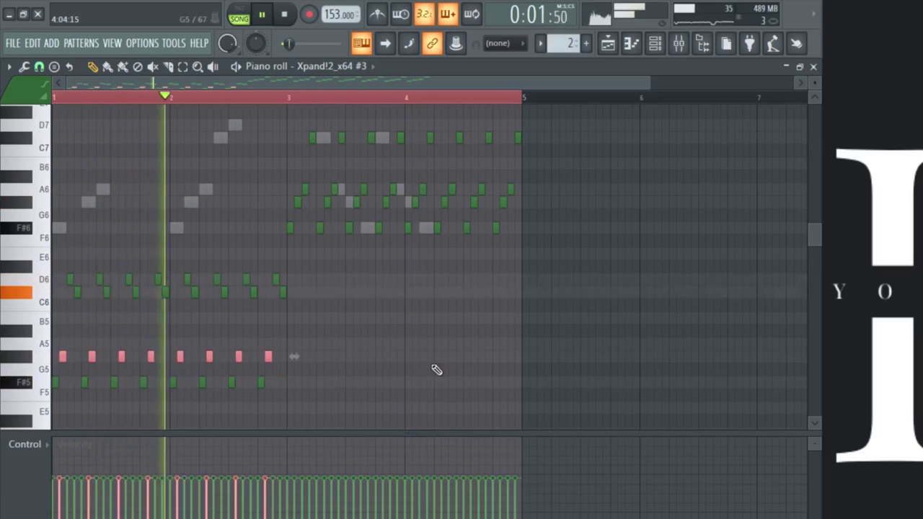
key("Up")
key("Up")
key("Up")
key("Up")
key("Up")
key("Up")
key("Up")
key("Up")
key("Up")
key("Up")
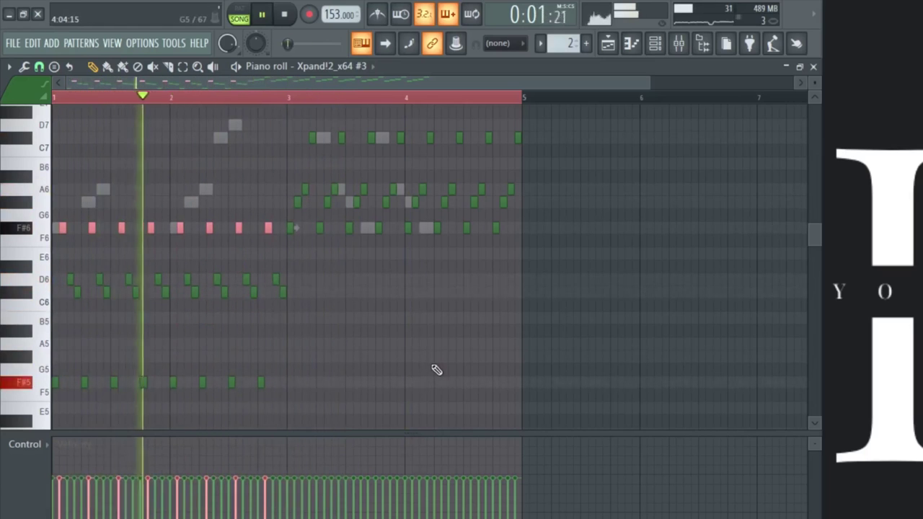
Delete all of the arpeggio notes in bars 3 and 4.
scroll(297, 267, "up", 3)
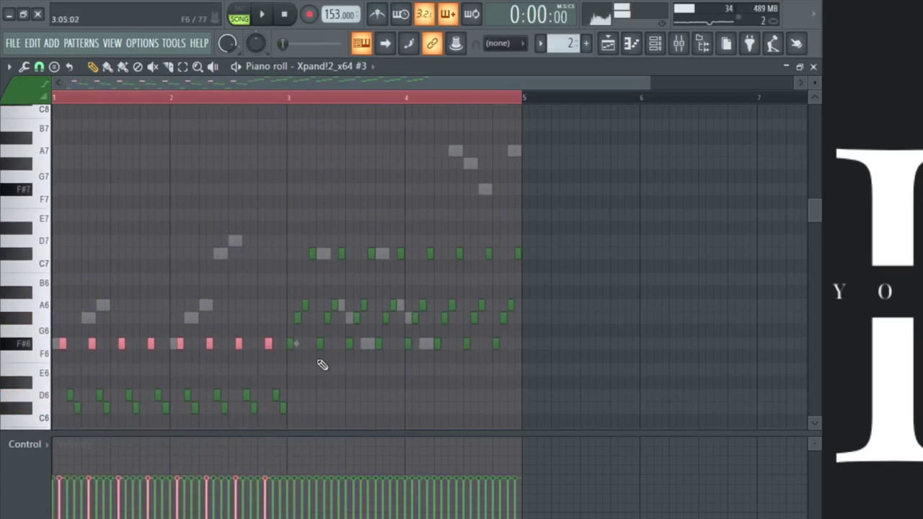
right_click(291, 344)
right_click(312, 255)
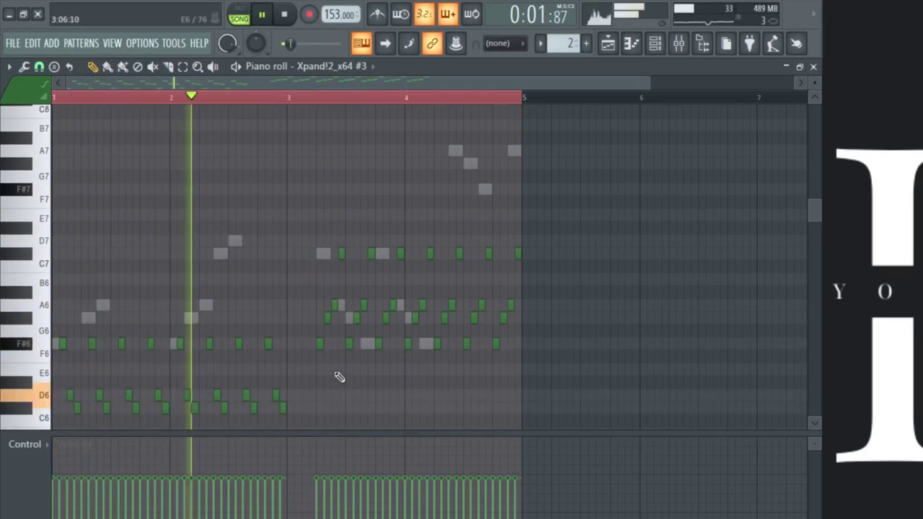
left_click_drag(313, 366, 538, 206, "ctrl")
key("Delete")
scroll(392, 196, "down", 3)
left_click_drag(354, 134, 2, 381, "ctrl")
key("ctrl+b")
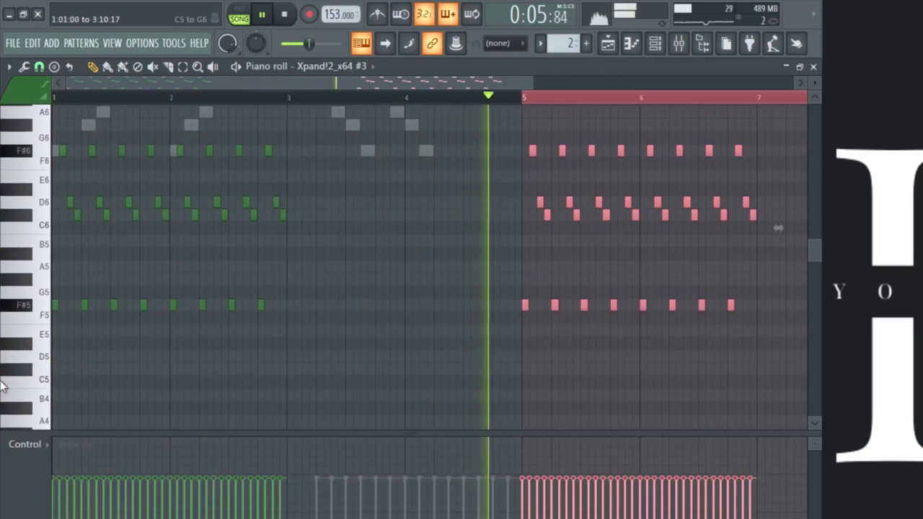
key("Delete")
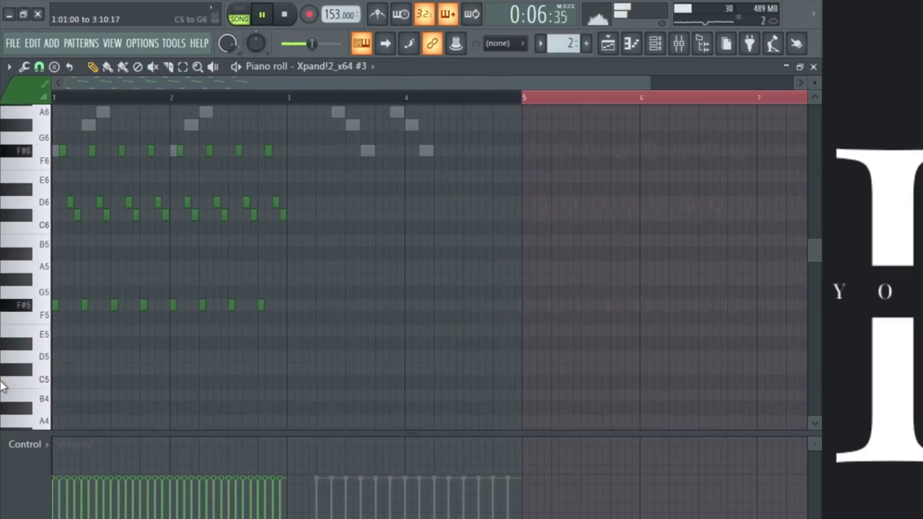
Duplicate the arpeggio notes of bars 1 and 2 into bars 3 and 4 and raise the copies an octave.
left_click(560, 98)
key("ctrl+a")
scroll(120, 274, "up", 4)
key("ctrl+b")
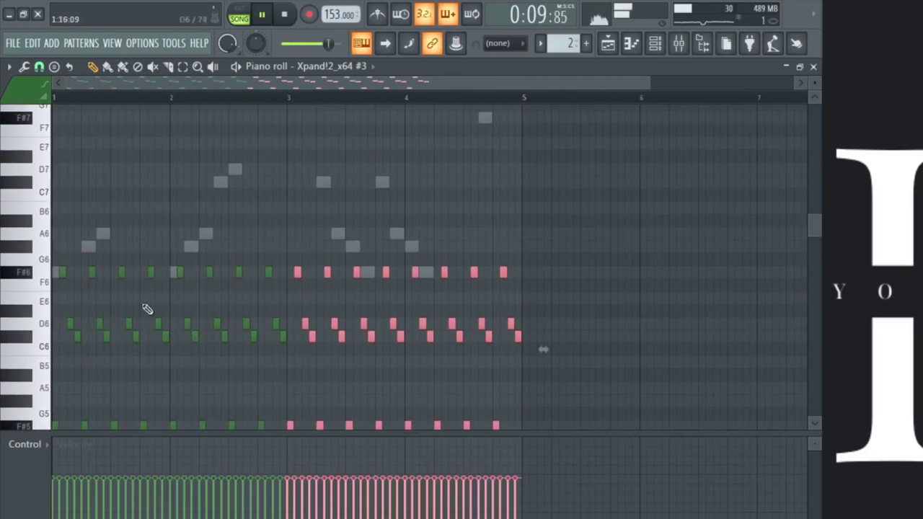
key("ctrl+Up")
scroll(342, 391, "up", 2)
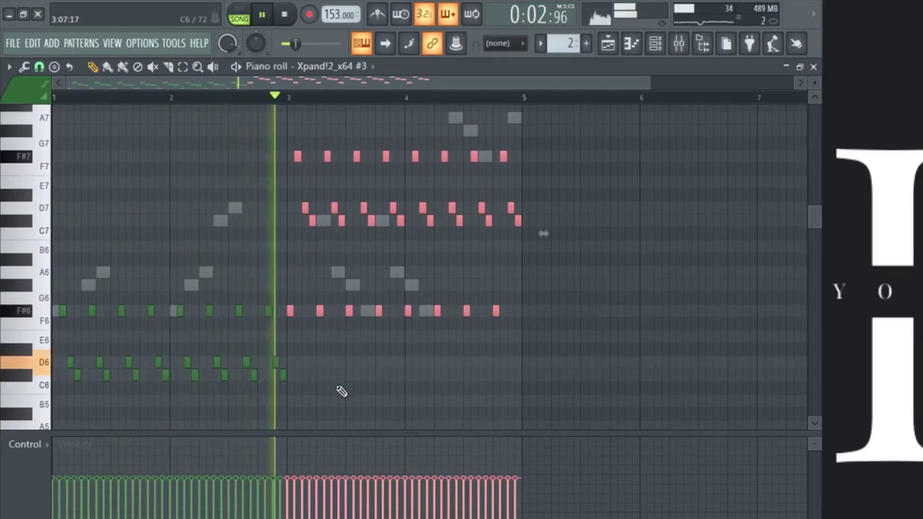
left_click(340, 394)
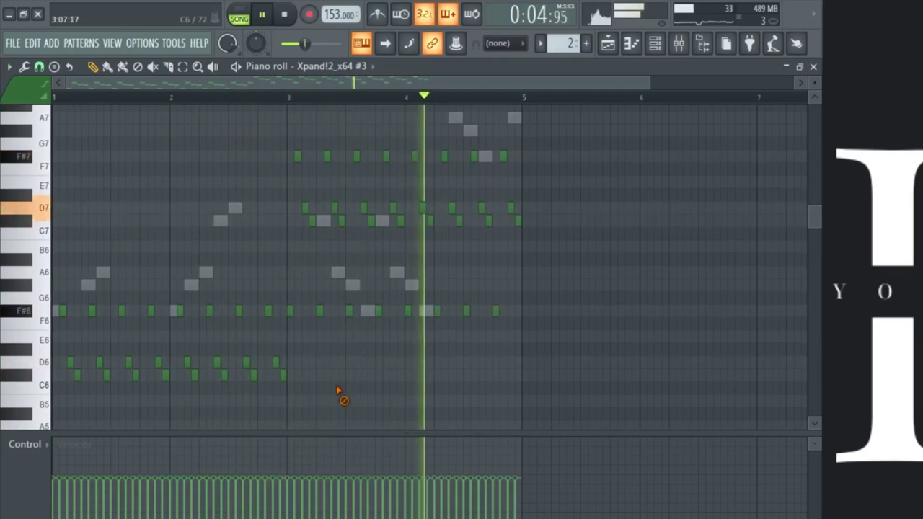
Try HalfTime and Gross Beat in the first two effect slots of the Xpand!2_x64 #3 mixer insert and remove both.
key("F9")
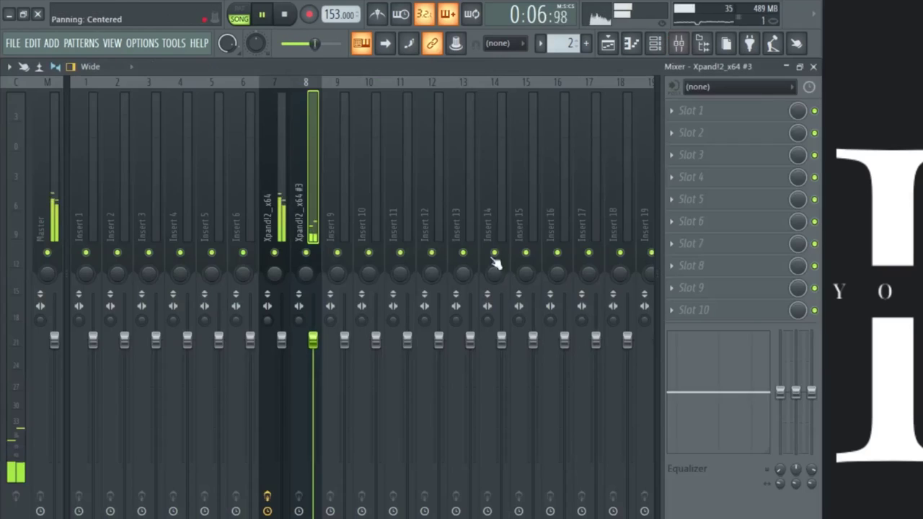
left_click(714, 113)
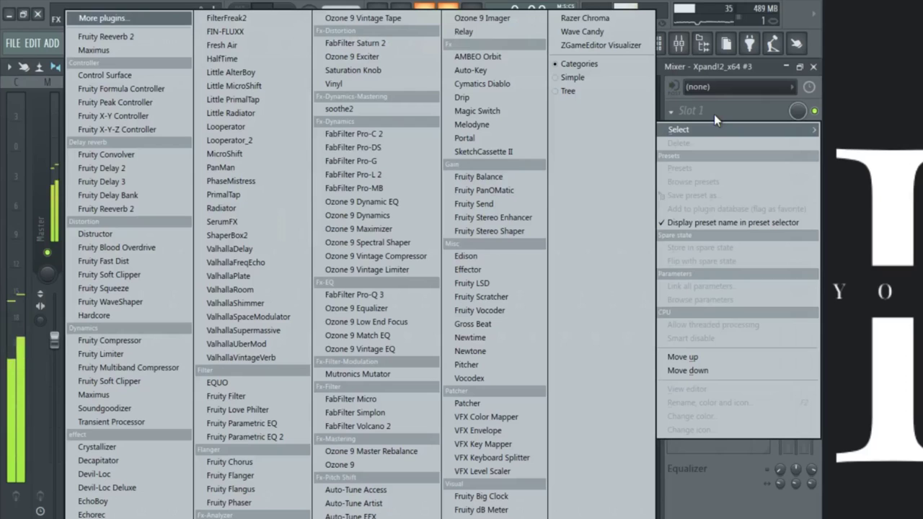
left_click(245, 58)
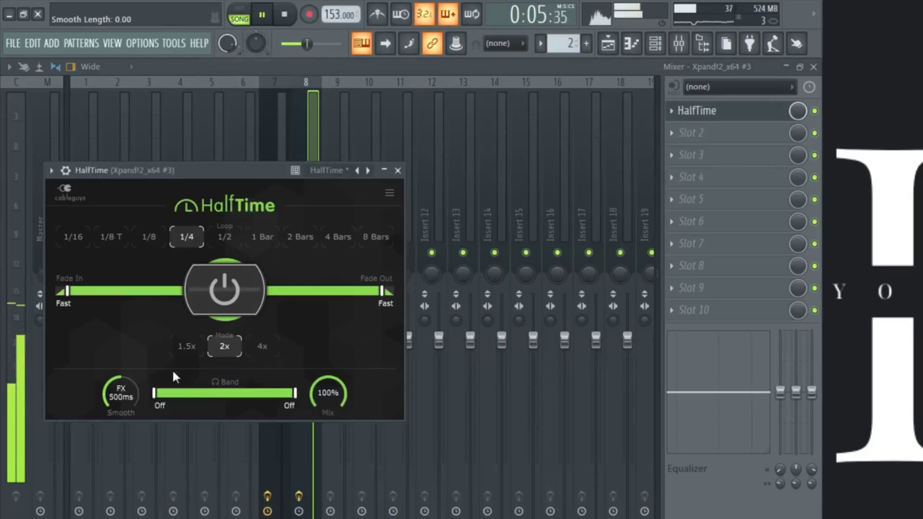
left_click(398, 170)
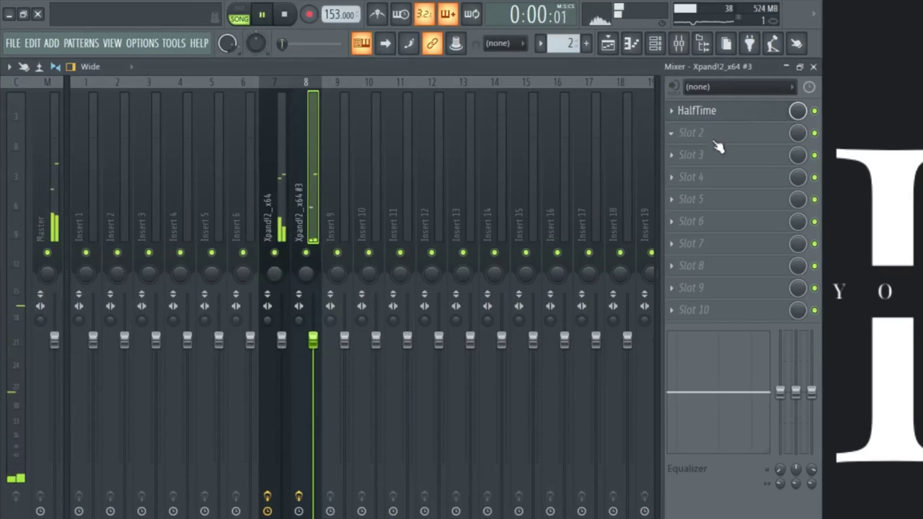
left_click(714, 134)
left_click(500, 324)
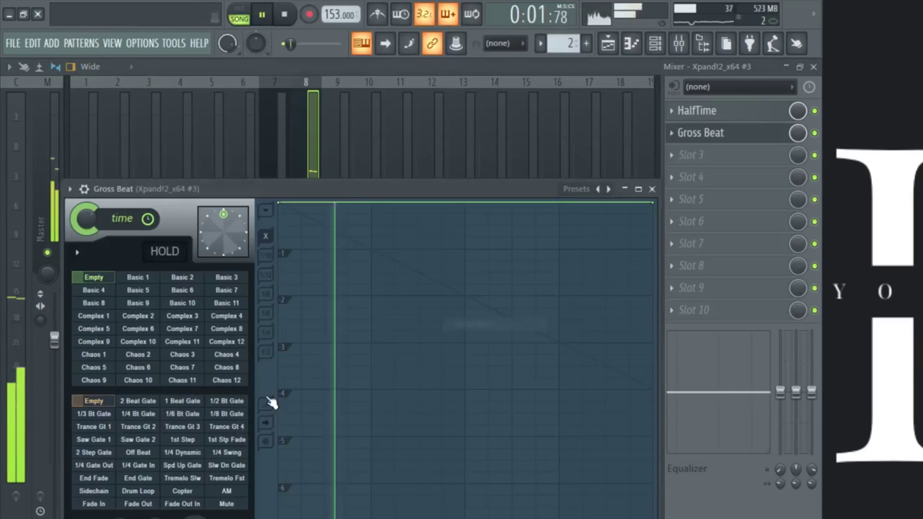
left_click(682, 133)
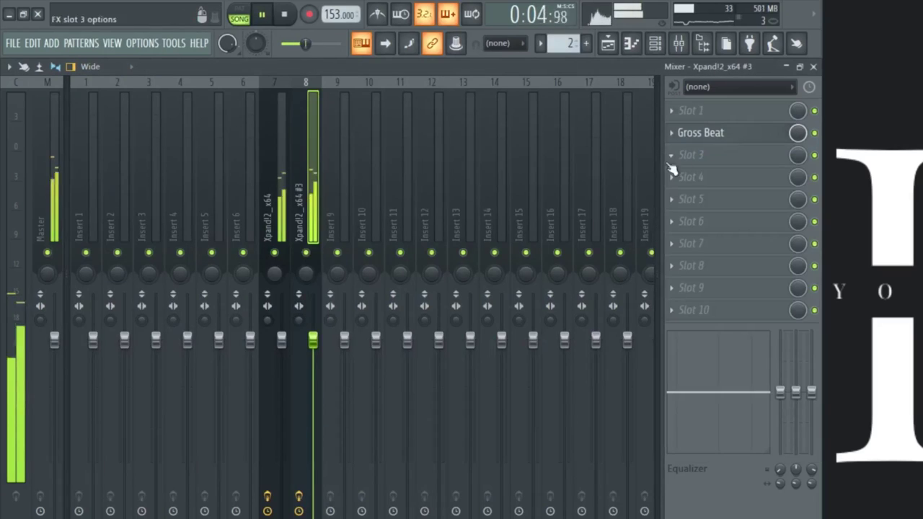
left_click(692, 133)
left_click(84, 407)
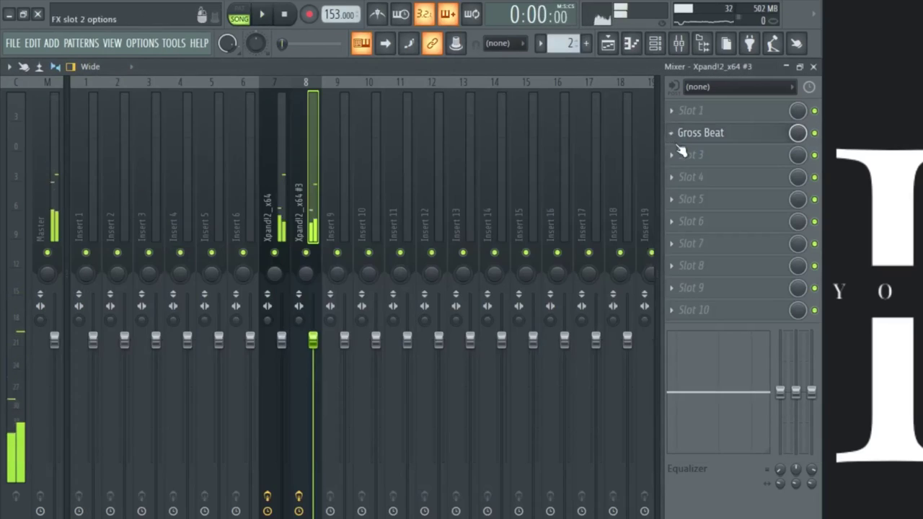
Load Crystallizer into the first effect slot of the Xpand!2_x64 #3 insert.
left_click(678, 112)
mouse_move(678, 129)
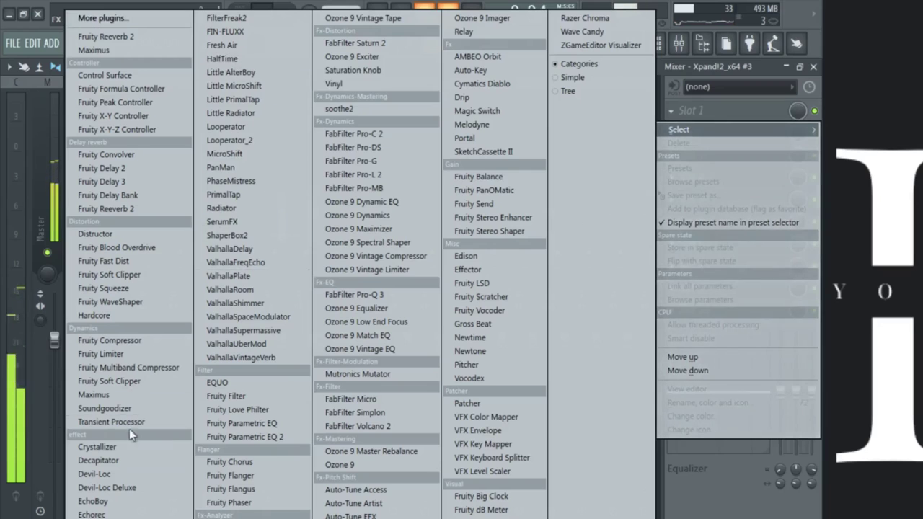
left_click(115, 446)
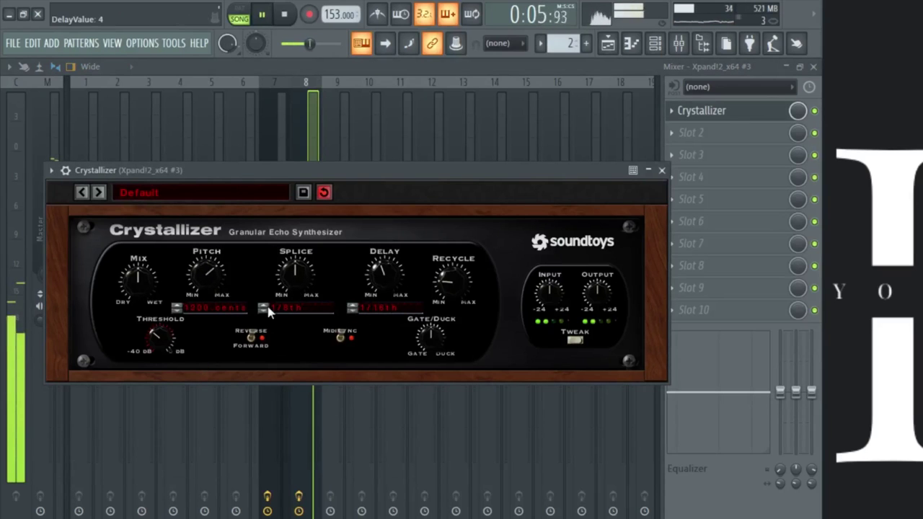
left_click(306, 110)
Add Fruity Parametric EQ 2 in slot 2 with the 20Hz + 18kHz cut preset and raise the high-pass band to 467 Hz.
left_click(673, 134)
mouse_move(680, 152)
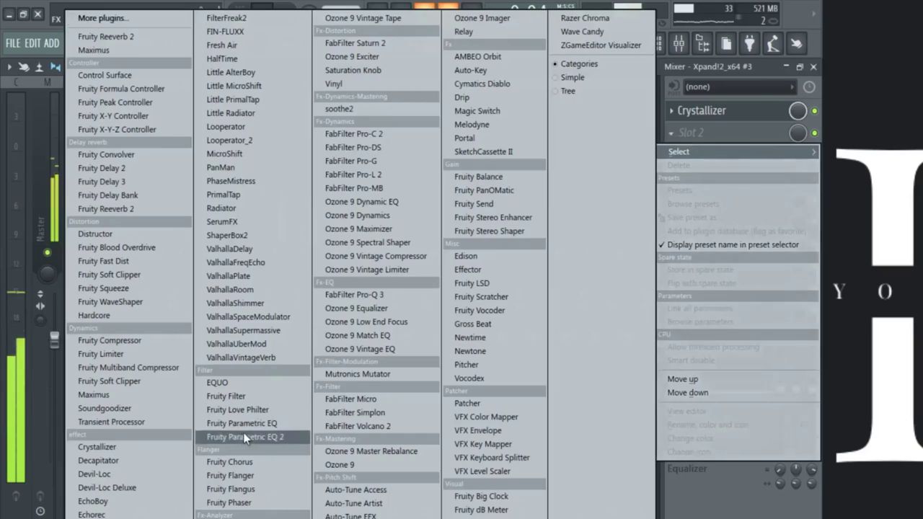
left_click(243, 436)
left_click(457, 106)
left_click_drag(75, 220, 119, 221)
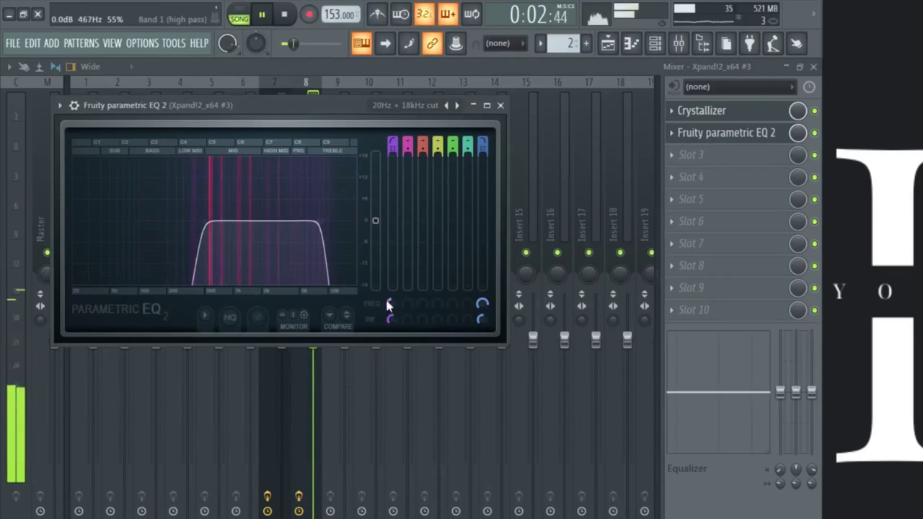
left_click(500, 105)
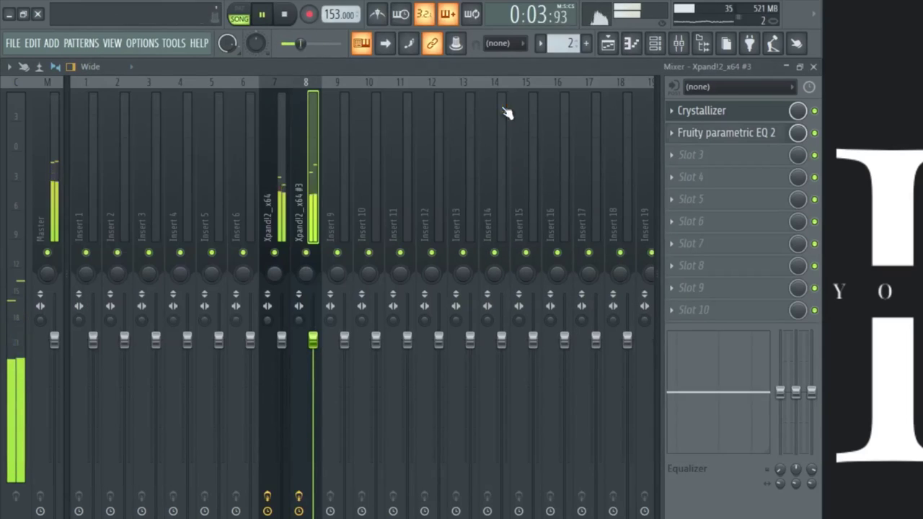
Load ShaperBox2 into slot 3 and add a Pan shaper with a sine wave and a mix of about 31%.
left_click(716, 160)
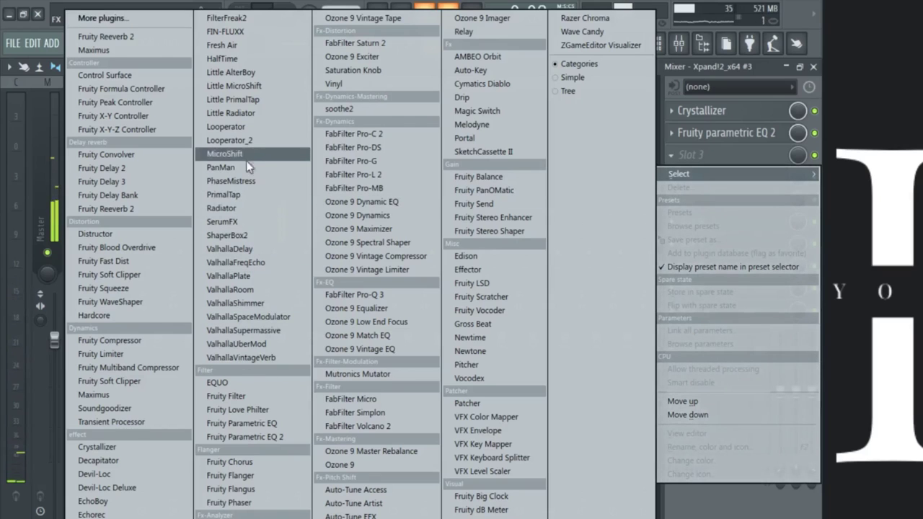
left_click(238, 238)
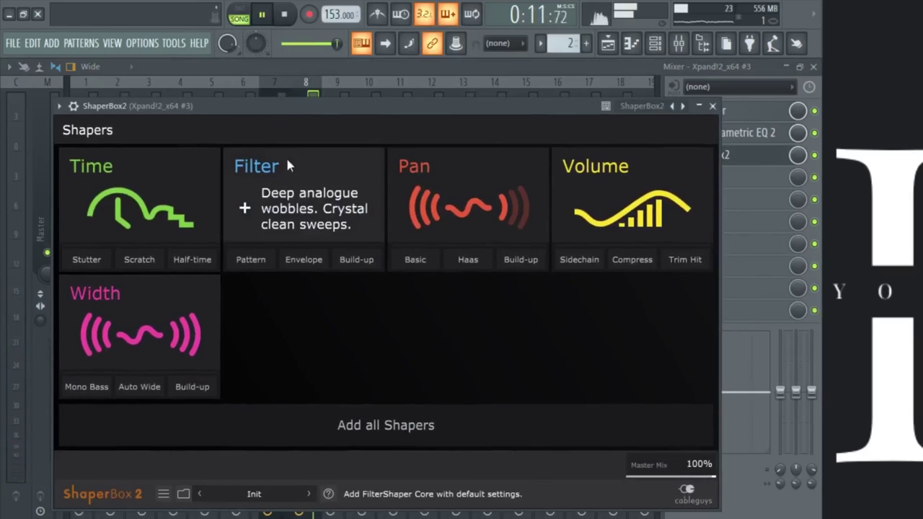
left_click(445, 173)
left_click(112, 437)
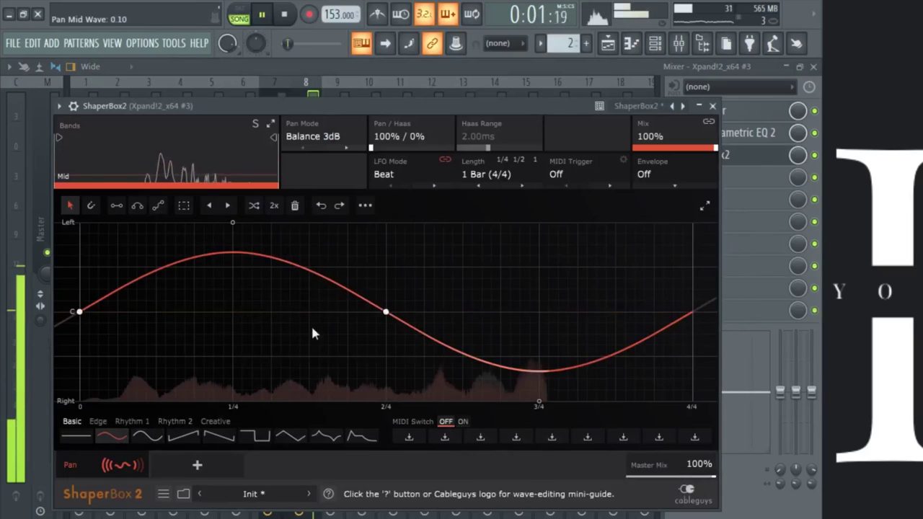
left_click_drag(675, 138, 644, 140)
Add a Filter shaper to ShaperBox2 with a sine-shaped cutoff wave and a mix of 40%.
left_click(178, 462)
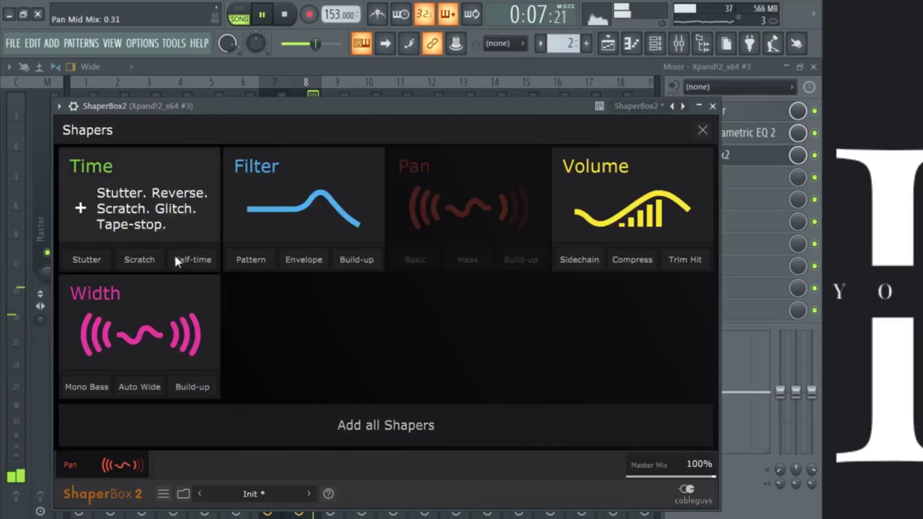
left_click(300, 225)
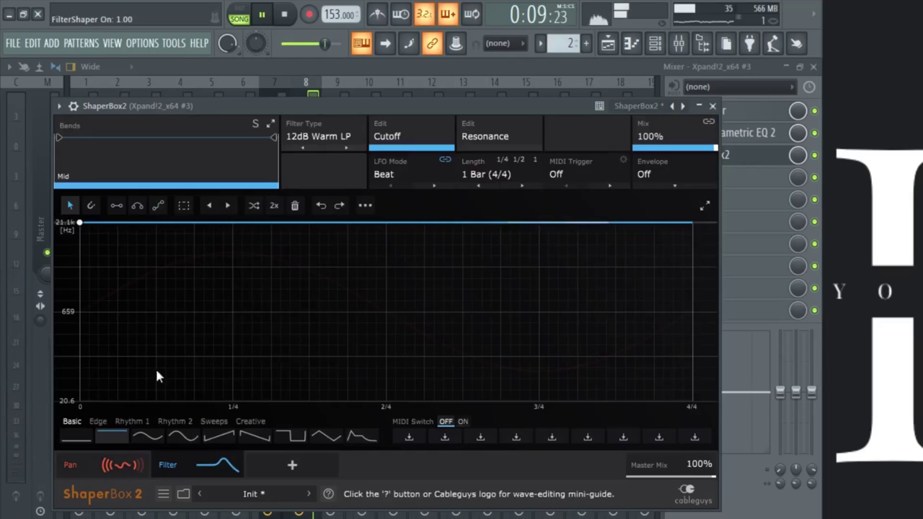
left_click(176, 440)
key("space")
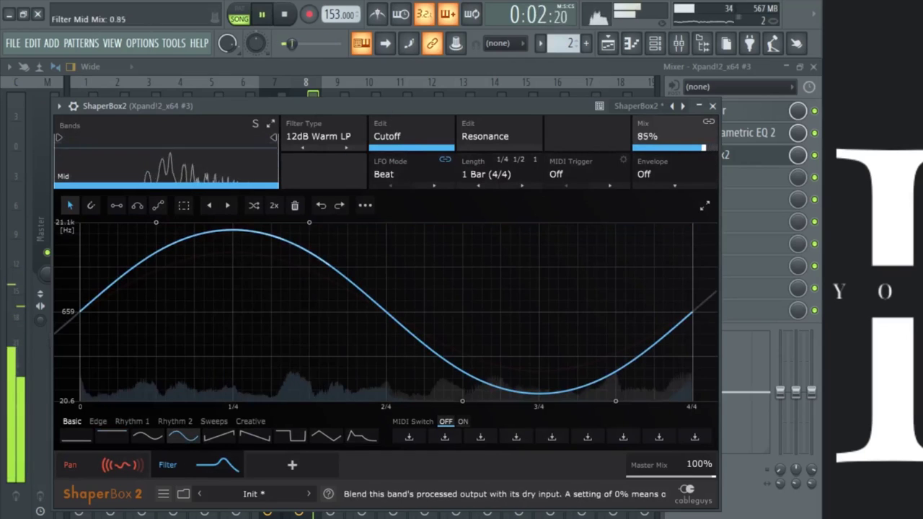
left_click_drag(686, 147, 668, 147)
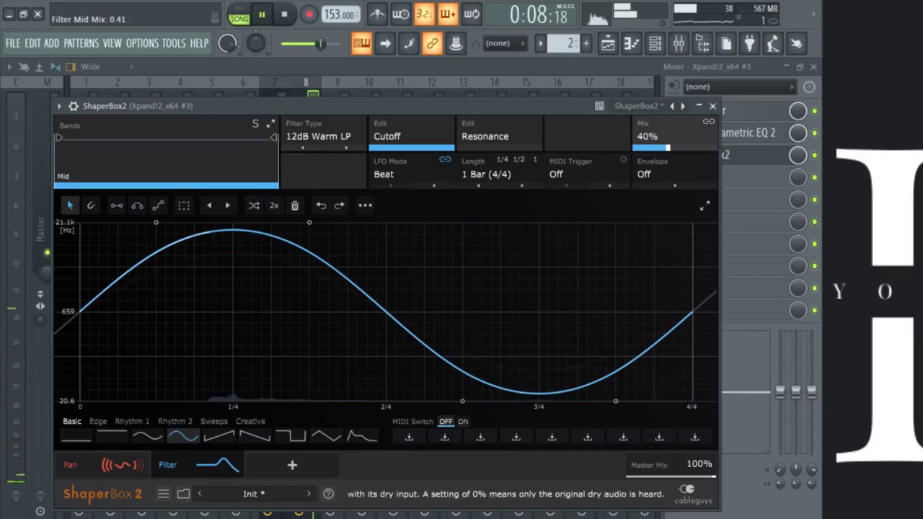
Add a Time shaper to ShaperBox2 with the wave of two descending ramps, keeping the second ramp straight.
left_click(299, 467)
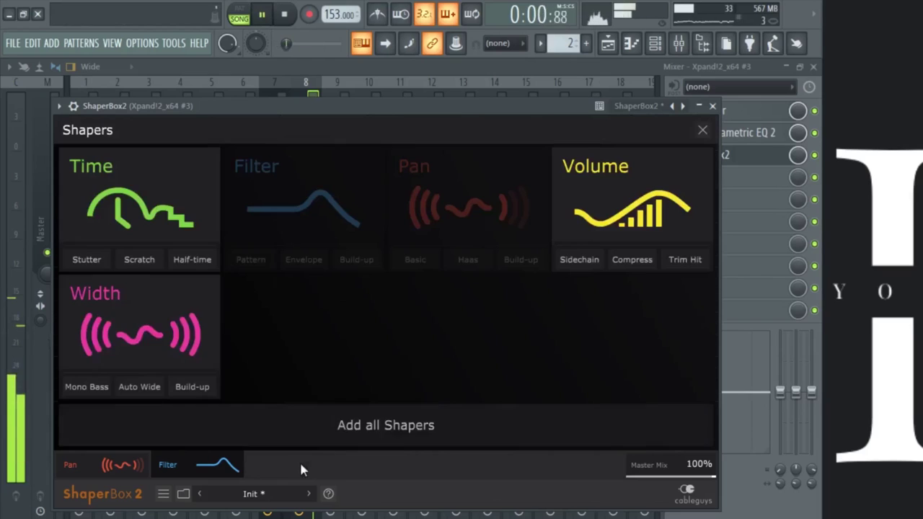
left_click(189, 216)
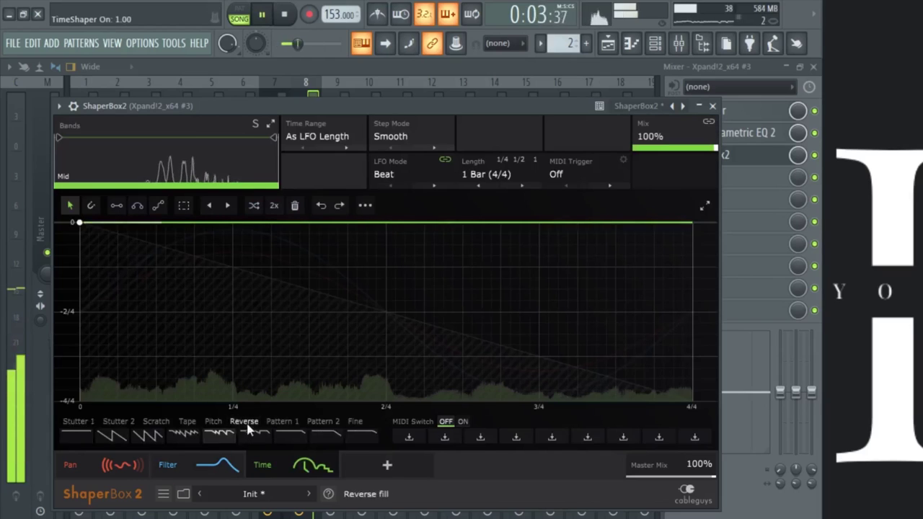
left_click(106, 440)
left_click(393, 398)
left_click(393, 399)
key("space")
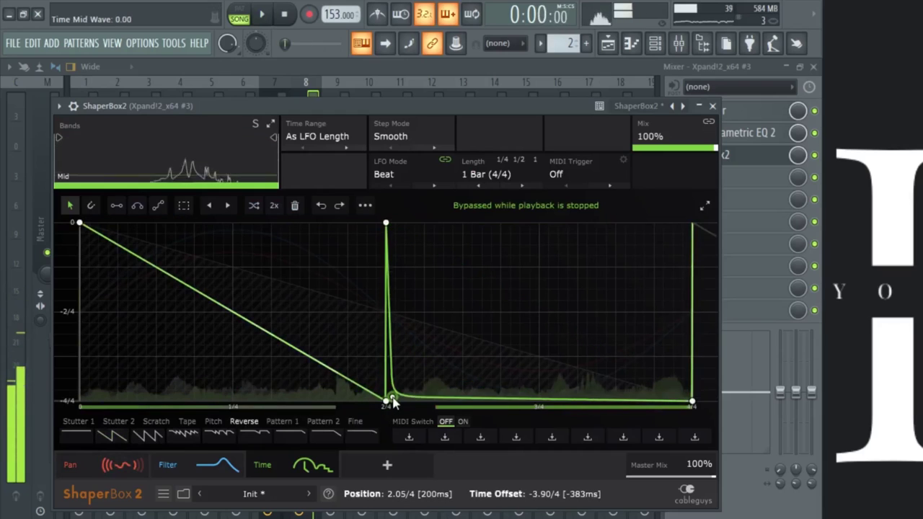
right_click(393, 398)
right_click(393, 398)
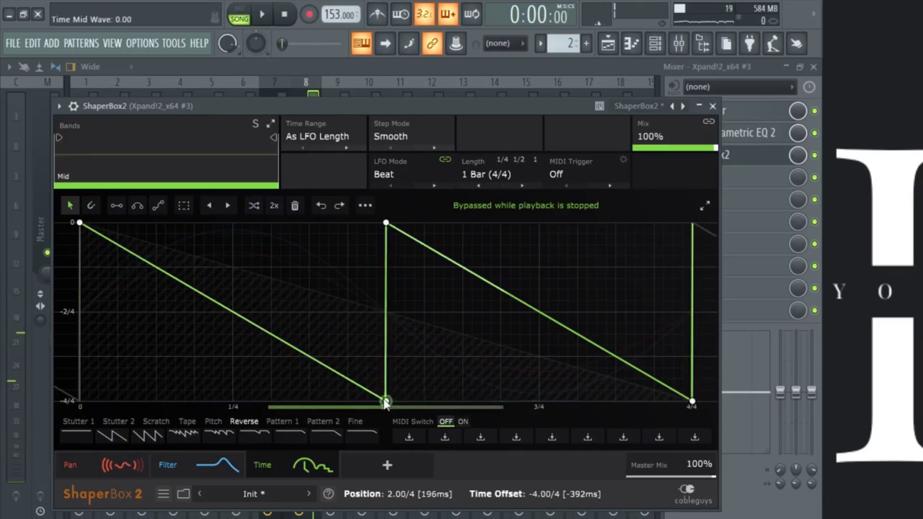
Flatten the first half of the Time wave by moving its lower 2/4 node up to 0, and set the mix to 59%.
left_click_drag(386, 402, 384, 223)
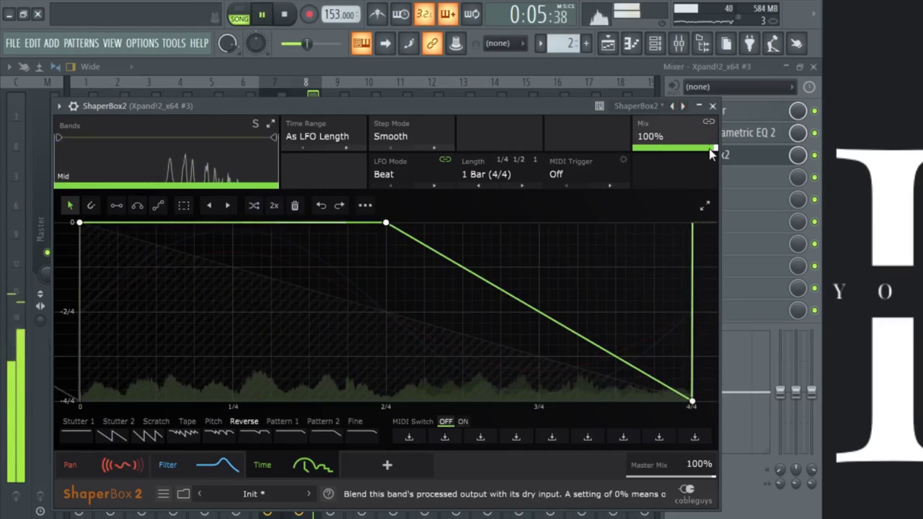
left_click_drag(675, 137, 674, 167)
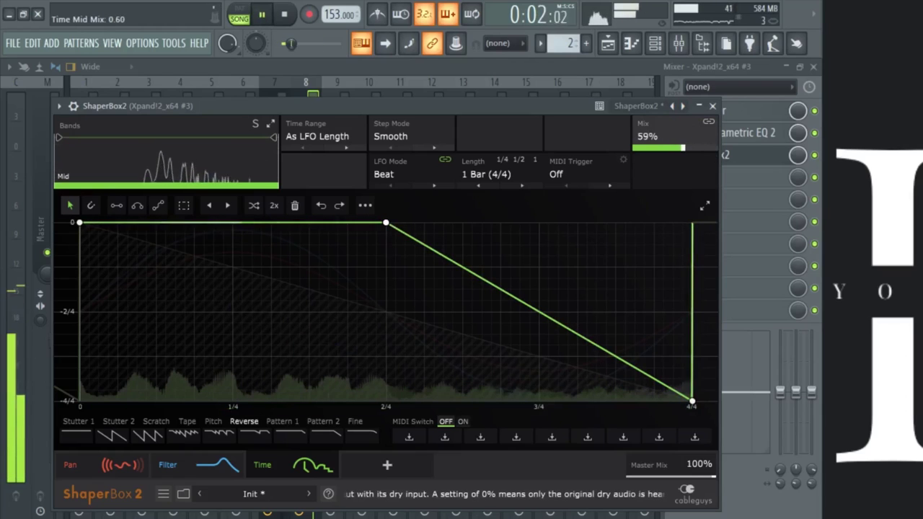
left_click(712, 106)
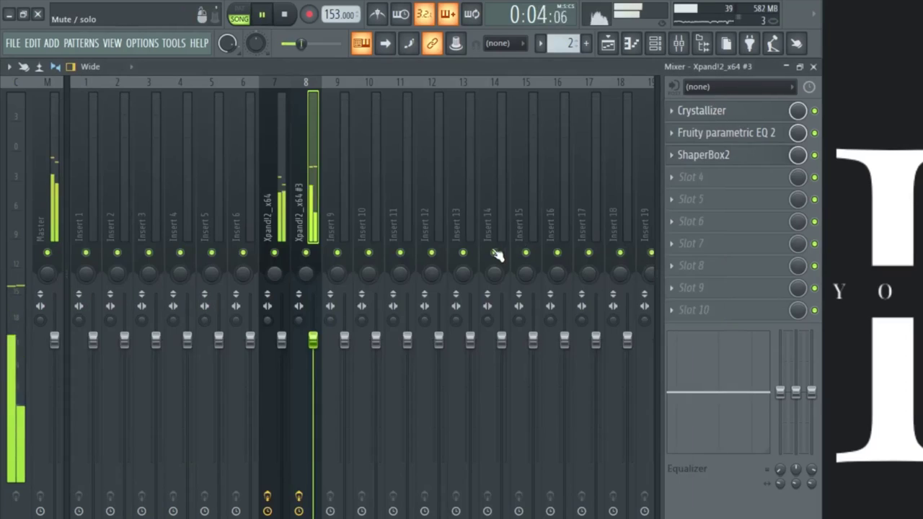
Load Magic Switch into slot 4 of the Xpand!2_x64 #3 track and move Fruity parametric EQ 2 above Crystallizer.
left_click(693, 181)
left_click(499, 107)
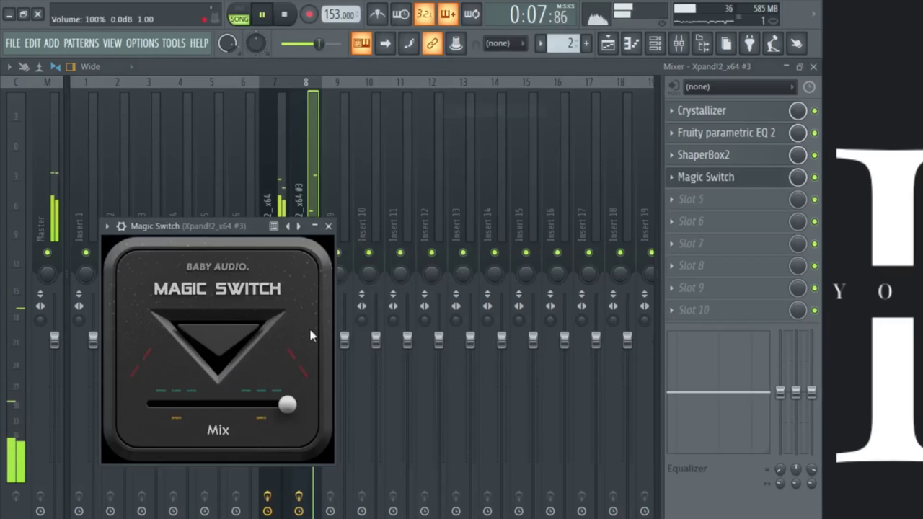
left_click(301, 340)
left_click(328, 227)
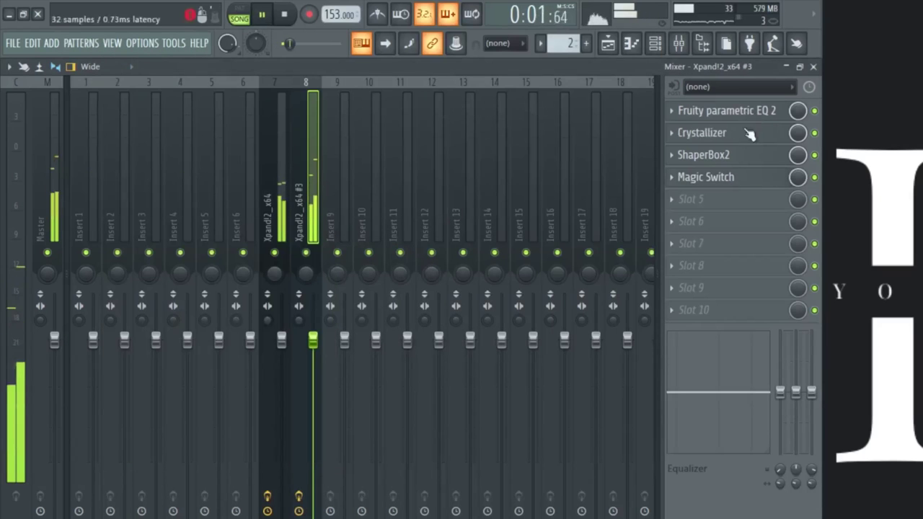
left_click(731, 181)
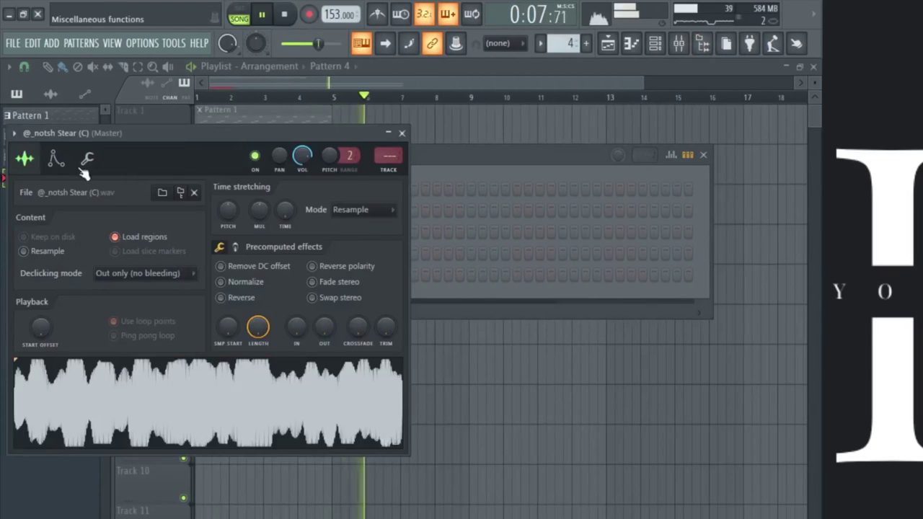
Enable the Stear (C) sample's volume envelope with full hold and zero attack, decay, sustain and release.
left_click(55, 159)
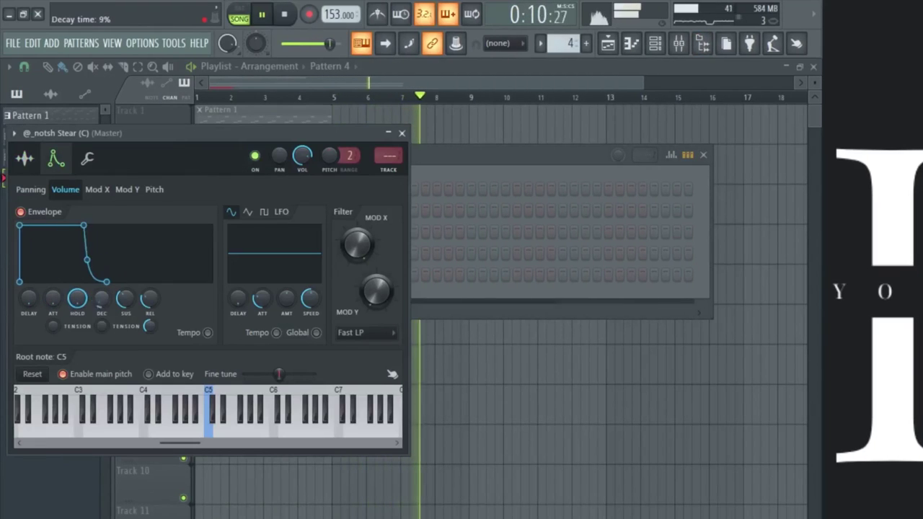
left_click_drag(129, 299, 131, 304)
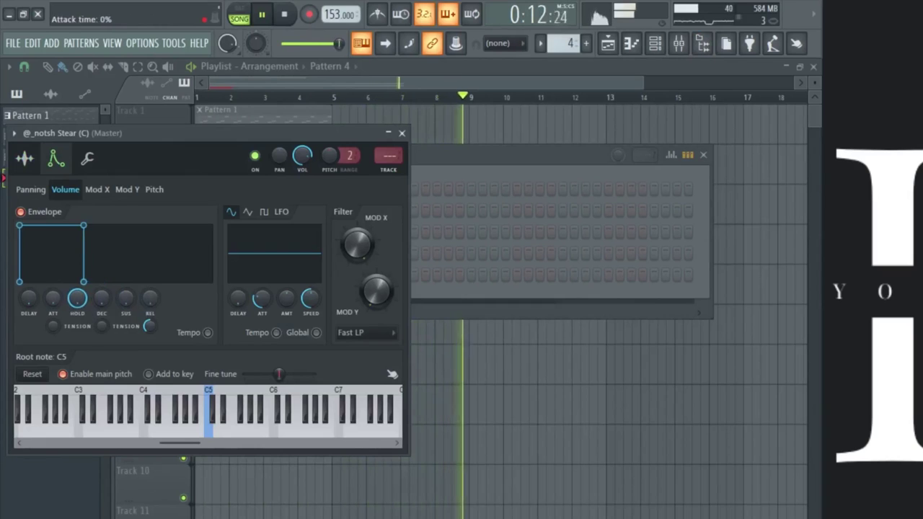
left_click(408, 141)
Draw a one-bar F#5 note for the Stear (C) channel and duplicate it to fill bars 1 to 4.
right_click(158, 278)
left_click(188, 274)
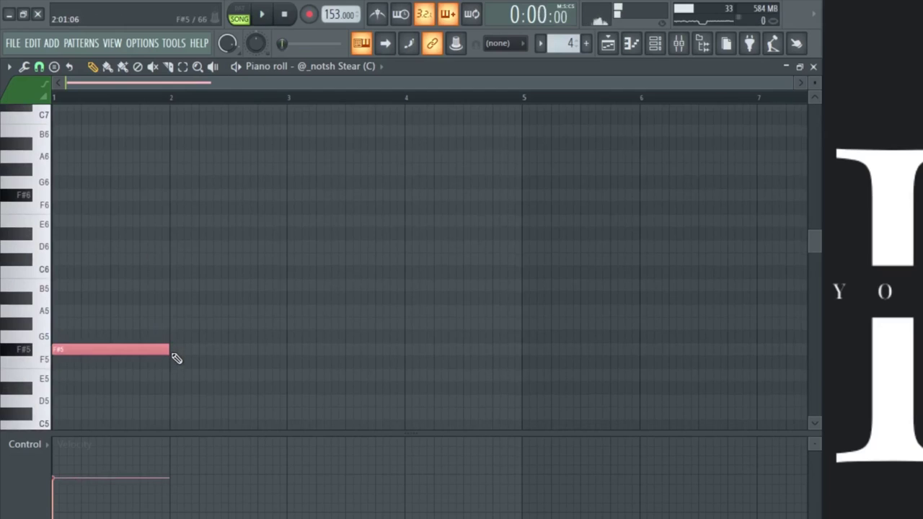
key("space")
key("ctrl+b")
key("ctrl+b")
key("ctrl+b")
key("ctrl+d")
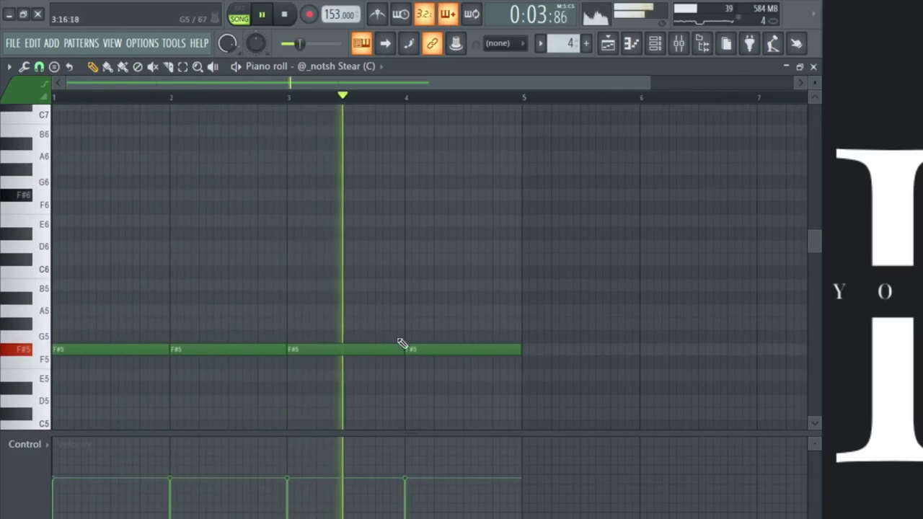
Try the F#5 notes in bars 3 and 4 one octave higher and move them back down.
left_click_drag(402, 344, 532, 419)
key("ctrl+Up")
key("space")
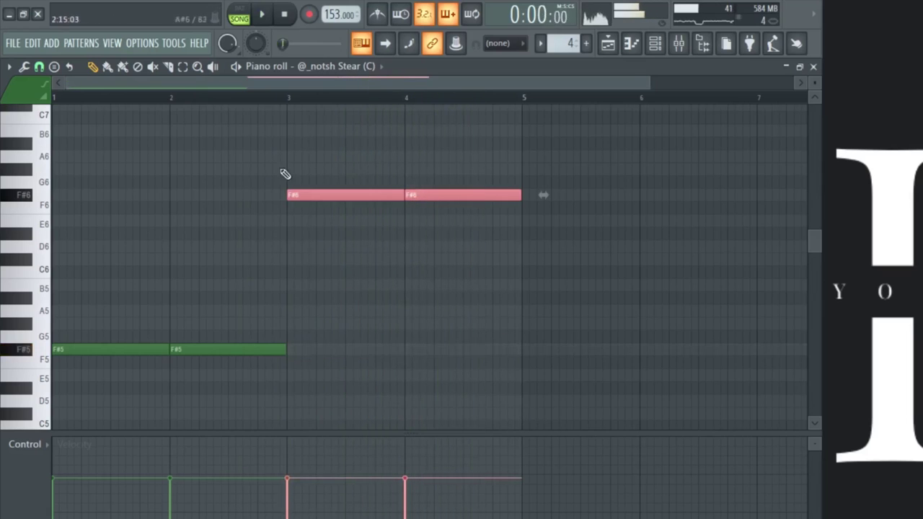
key("space")
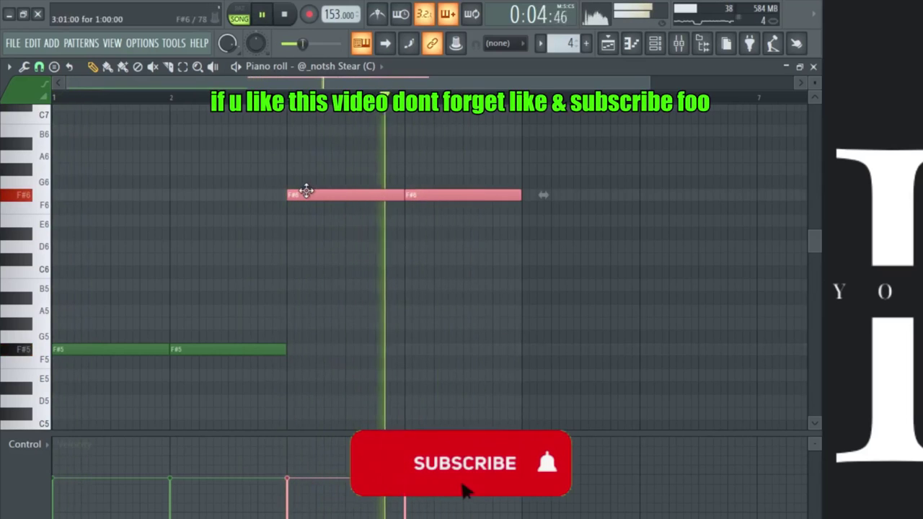
key("ctrl+Down")
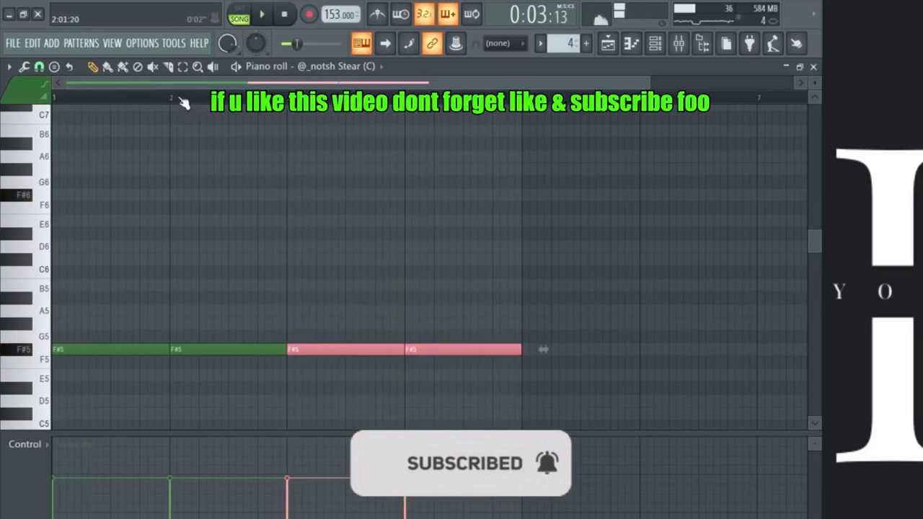
Delete the F#5 note in bar 2 and extend the first F#5 note across bars 1 and 2.
right_click(272, 349)
key("space")
key("space")
left_click_drag(181, 330, 88, 393)
key("space")
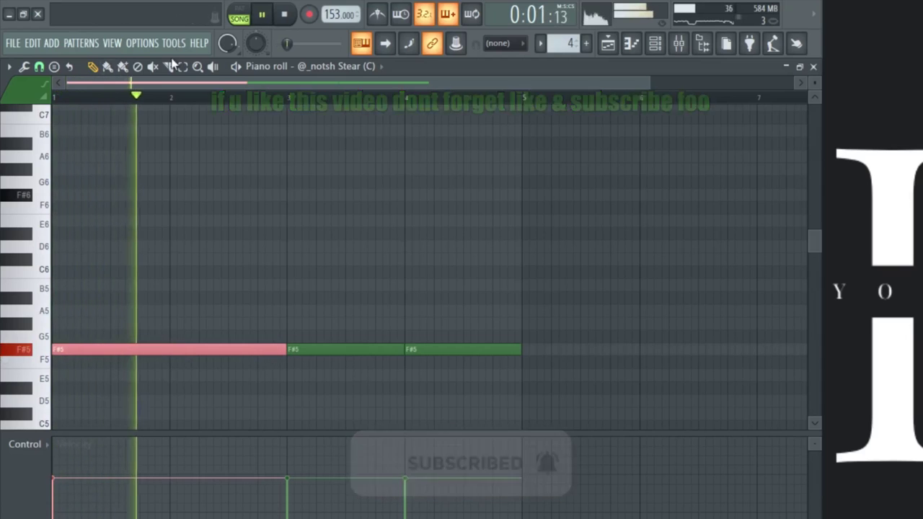
Slice two short pieces out of the two-bar F#5 note in bar 1 and raise them to A5 and G#5.
left_click_drag(116, 340, 145, 387)
key("space")
key("space")
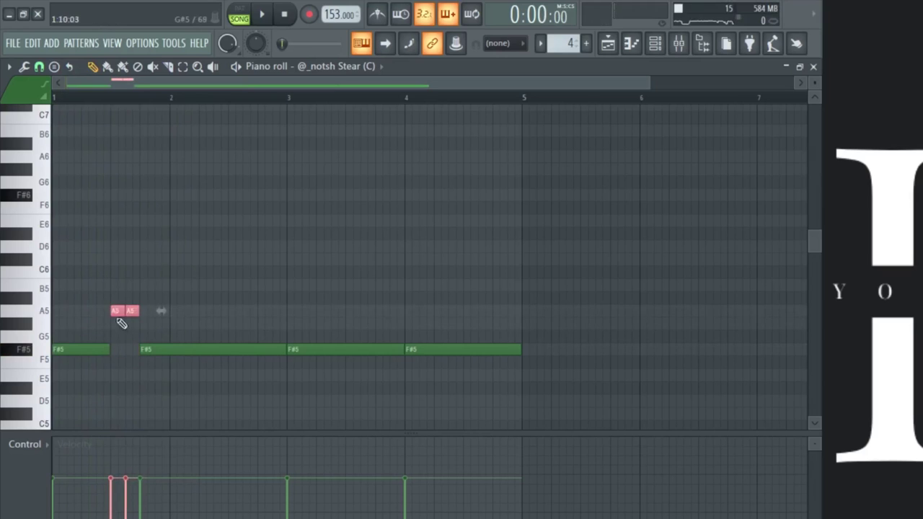
left_click(133, 323)
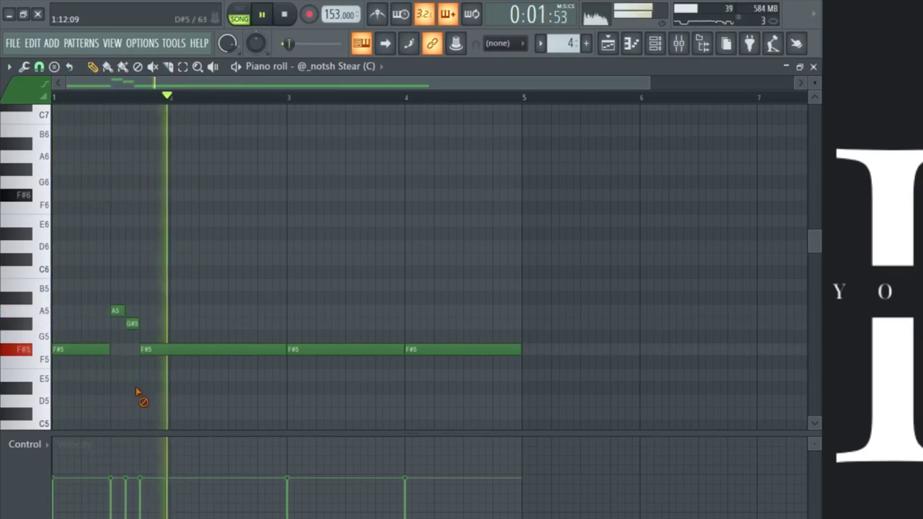
Add a D5 slide note spanning the short A5 and G#5 notes and raise it two octaves to D7.
scroll(140, 382, "down", 2)
key("space")
left_click(124, 326)
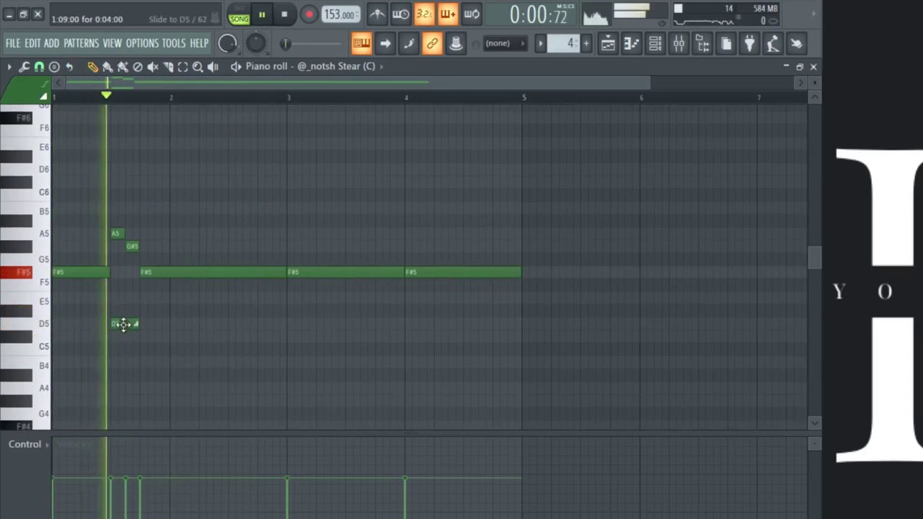
left_click_drag(132, 351, 118, 305)
key("Delete")
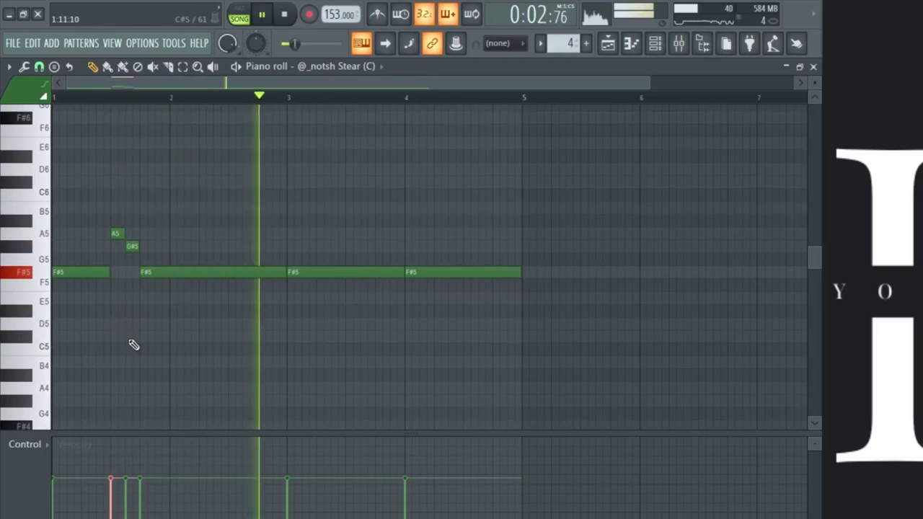
scroll(133, 345, "up", 4)
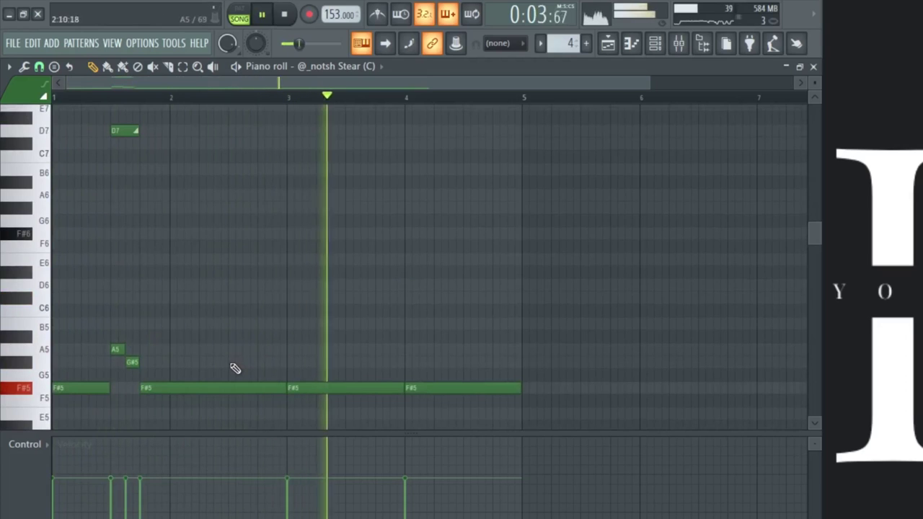
scroll(471, 362, "down", 4)
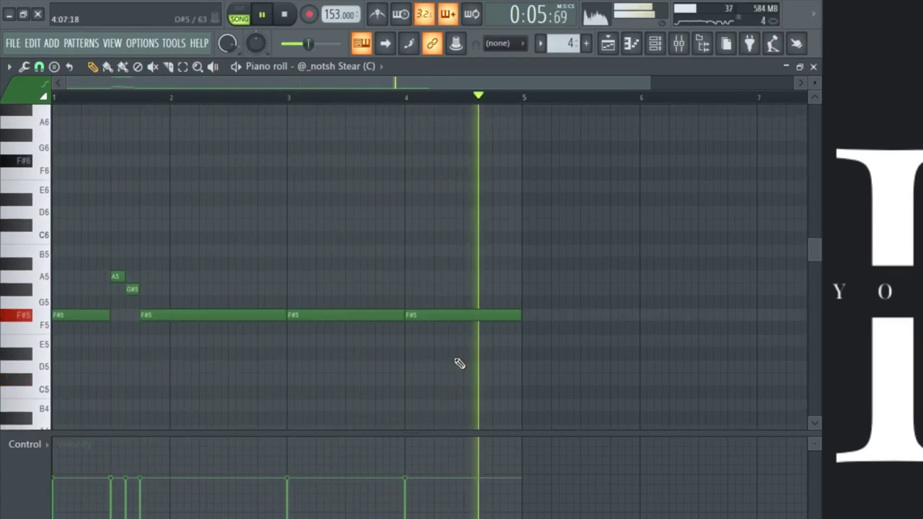
Place a short slide note near the end of bar 3 and re-place it at F#6, ending at bar 4.
key("space")
key("space")
scroll(170, 195, "up", 4)
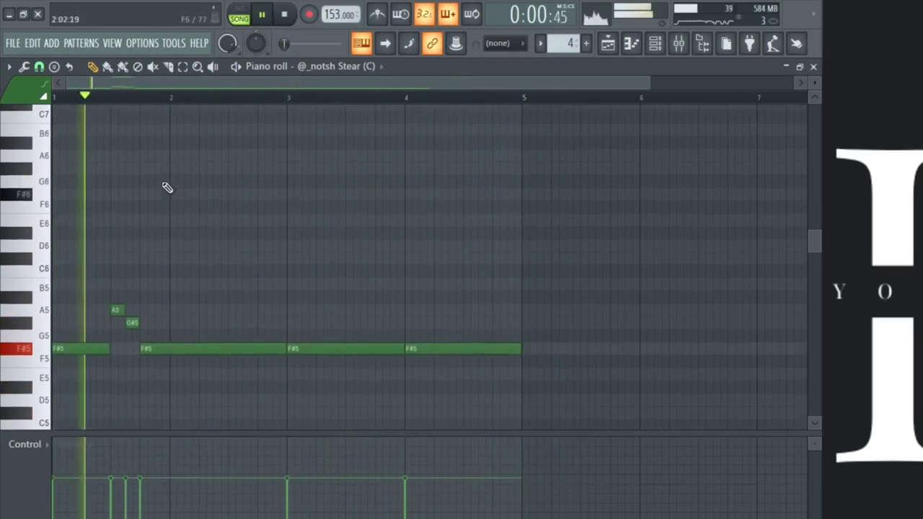
left_click(371, 207)
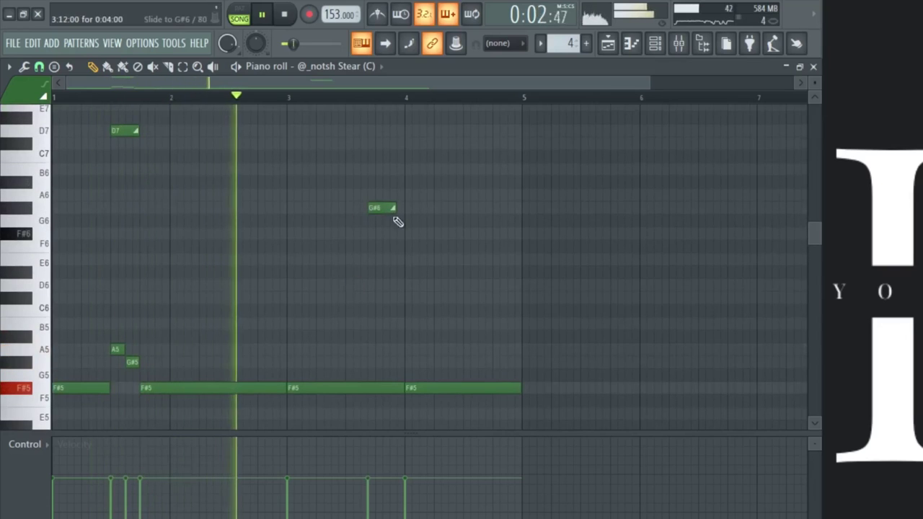
right_click(382, 209)
left_click(379, 233)
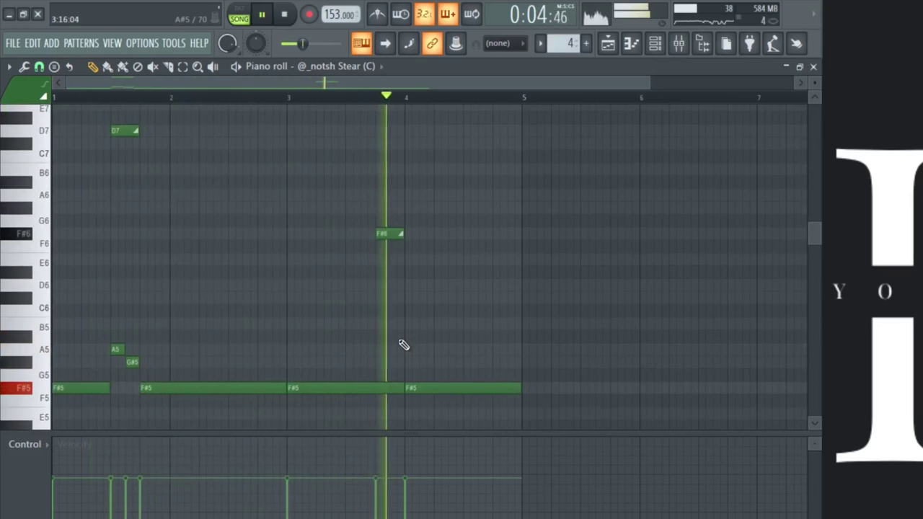
Add a short slide note at the end of bar 4 and lower it from G#4 to F#4.
scroll(476, 361, "down", 6)
key("space")
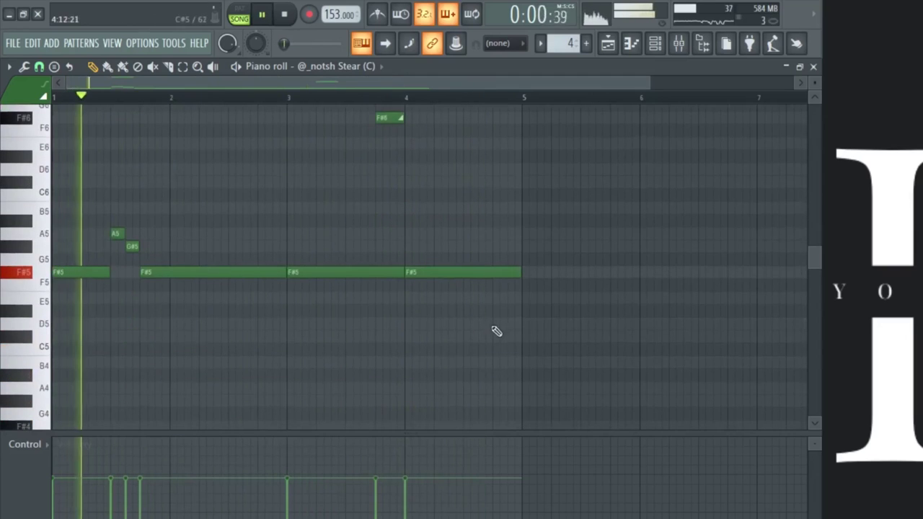
left_click(505, 401)
scroll(526, 390, "down", 3)
scroll(505, 365, "up", 3)
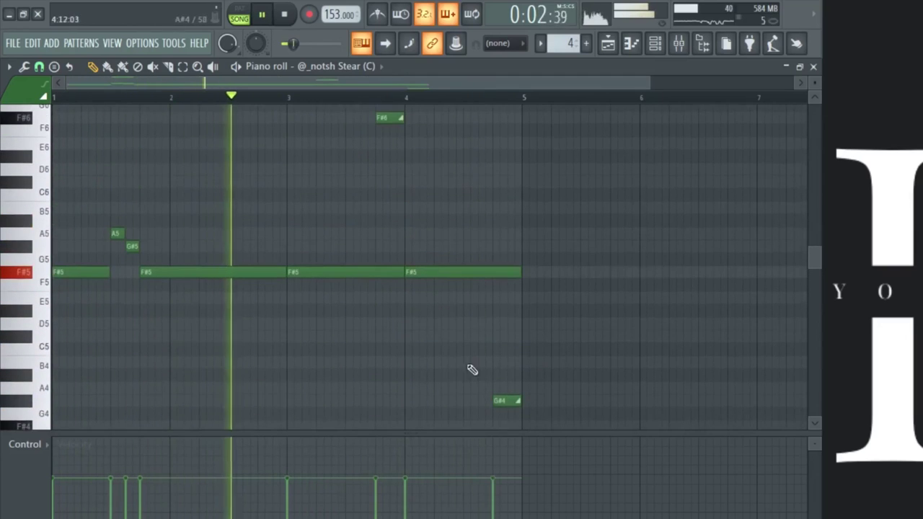
left_click_drag(507, 402, 507, 429)
scroll(498, 347, "down", 2)
scroll(406, 305, "up", 5)
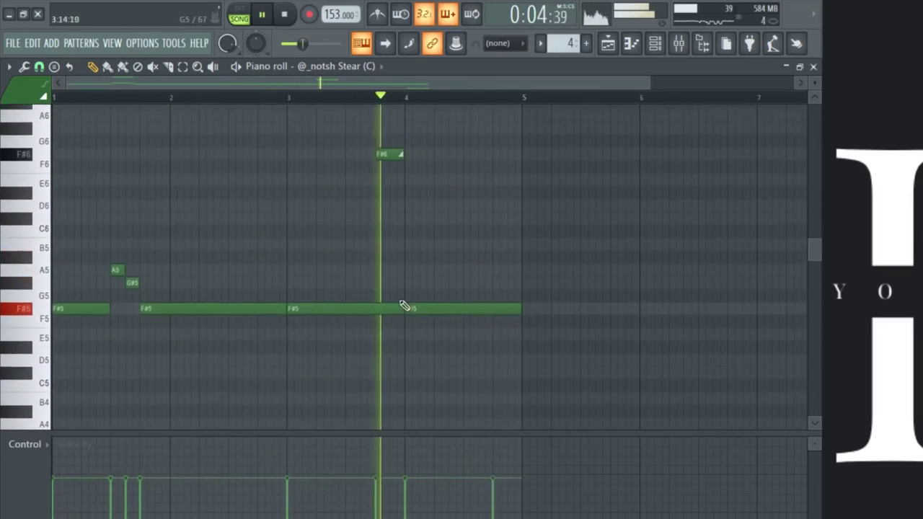
scroll(295, 346, "down", 1)
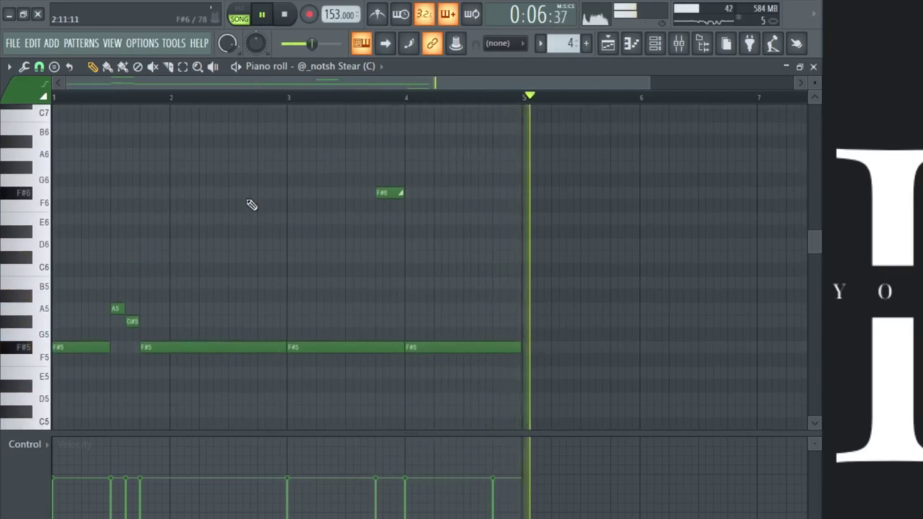
Try an A6 slide note at the end of bar 2.
scroll(252, 204, "up", 4)
left_click(258, 269)
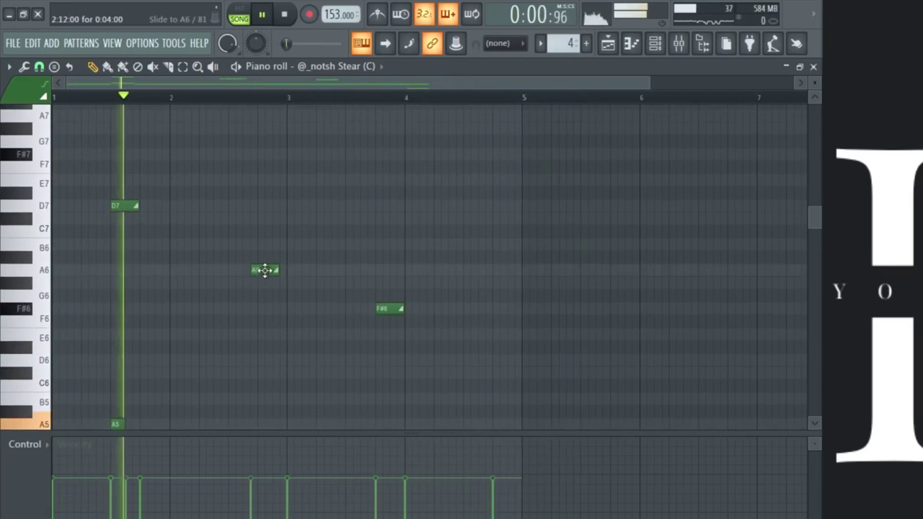
left_click_drag(264, 270, 271, 269)
scroll(274, 307, "down", 3)
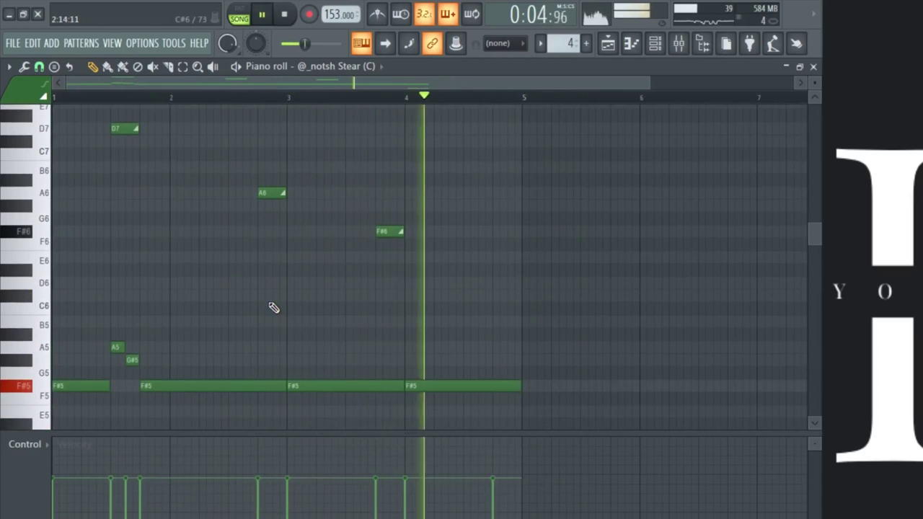
Shorten the long F#5 note to end before bar 3 and replace the short F#6 slide with one spanning bar 3.
left_click(279, 386)
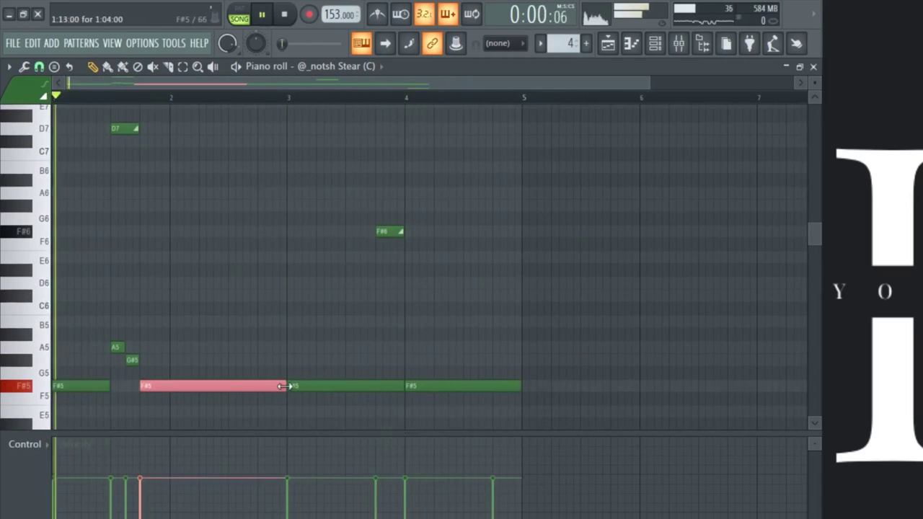
left_click_drag(282, 386, 273, 385)
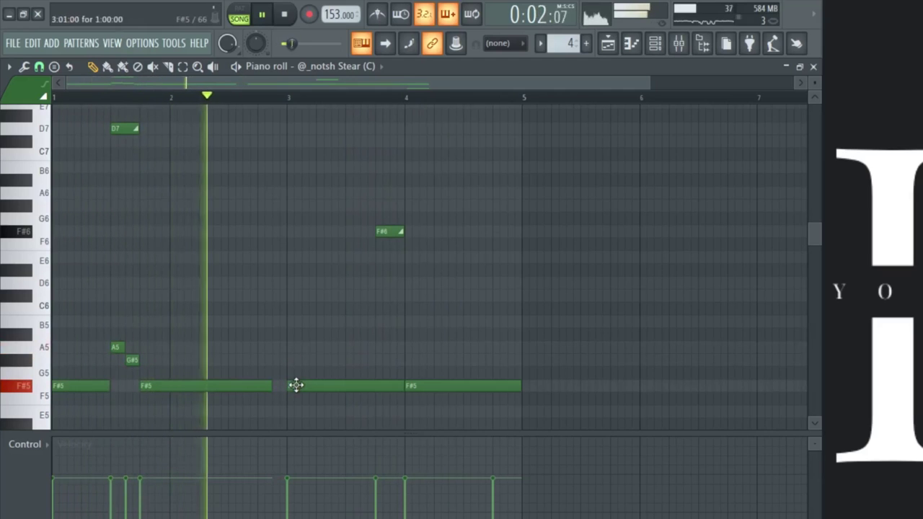
left_click(294, 231)
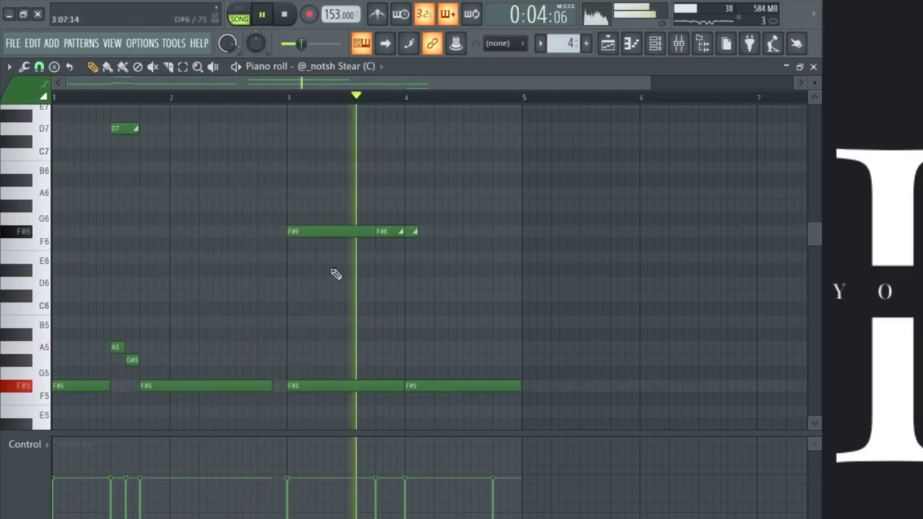
key("space")
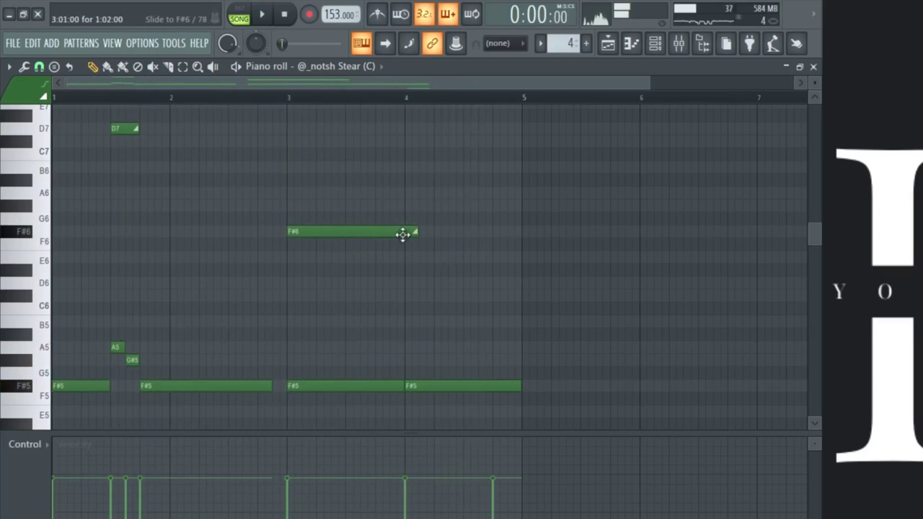
key("space")
left_click_drag(416, 232, 406, 231)
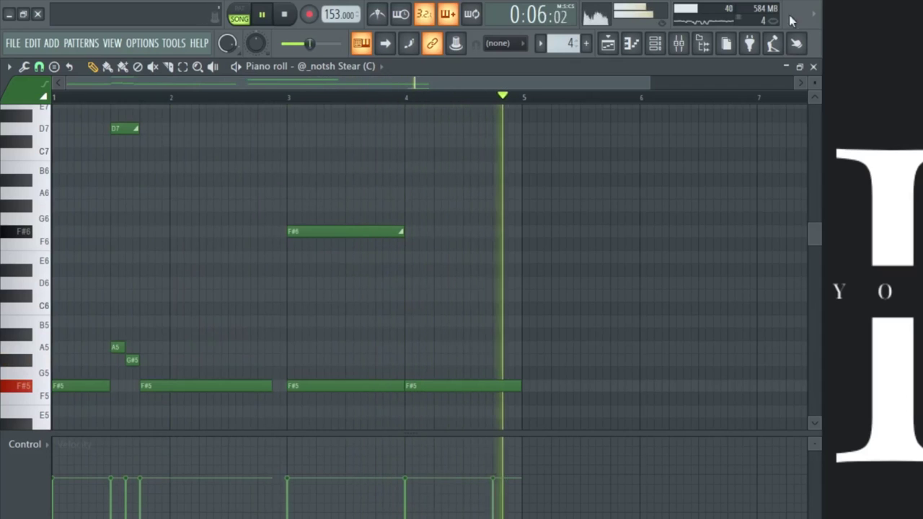
Close the piano roll and duplicate the Pattern 4 clip on Track 6 to fill bars 5 to 8.
left_click(815, 66)
left_click(567, 375, "ctrl")
left_click(208, 340, "ctrl")
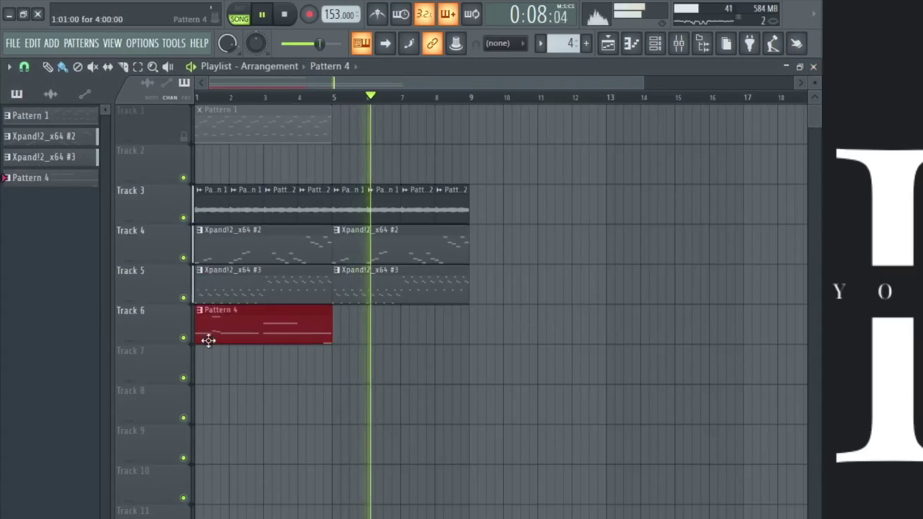
key("ctrl+b")
left_click(372, 399)
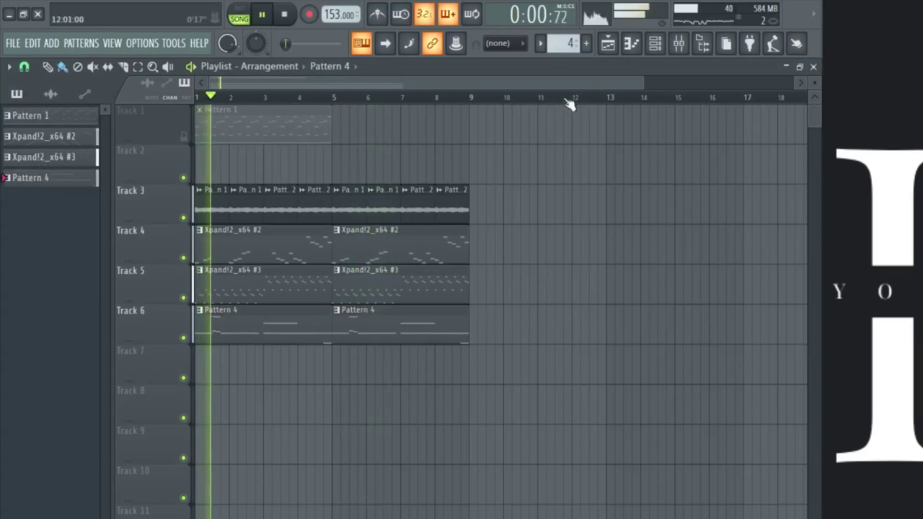
Create Pattern 5, place its clip at bar 1 of Track 7, and open the channel rack.
left_click(586, 43)
left_click(603, 57)
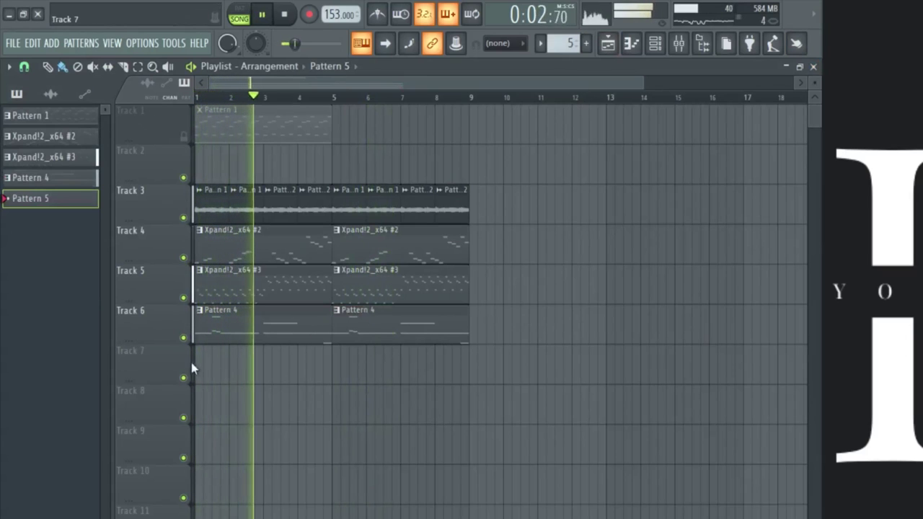
left_click(197, 364)
left_click(655, 43)
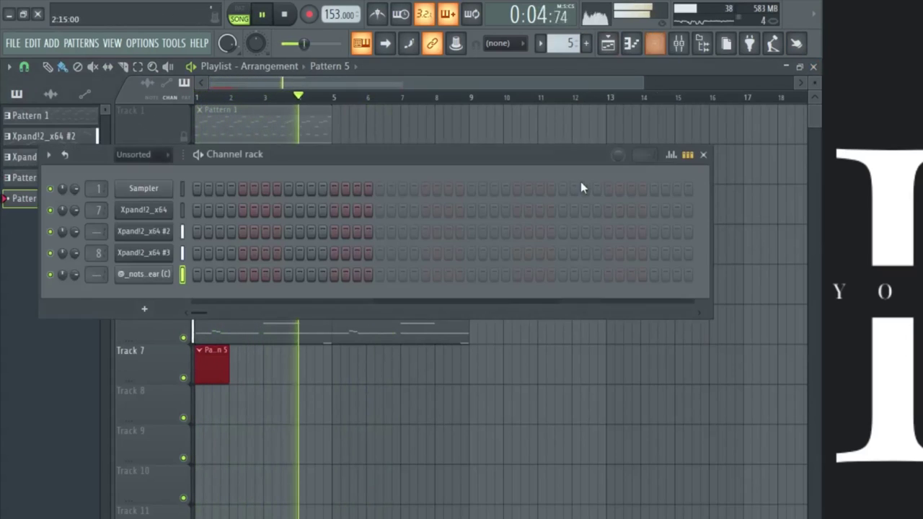
Add another Xpand!2 channel to the channel rack and load its Big Legato Strings preset from the Strings category.
left_click(158, 321)
left_click(397, 318)
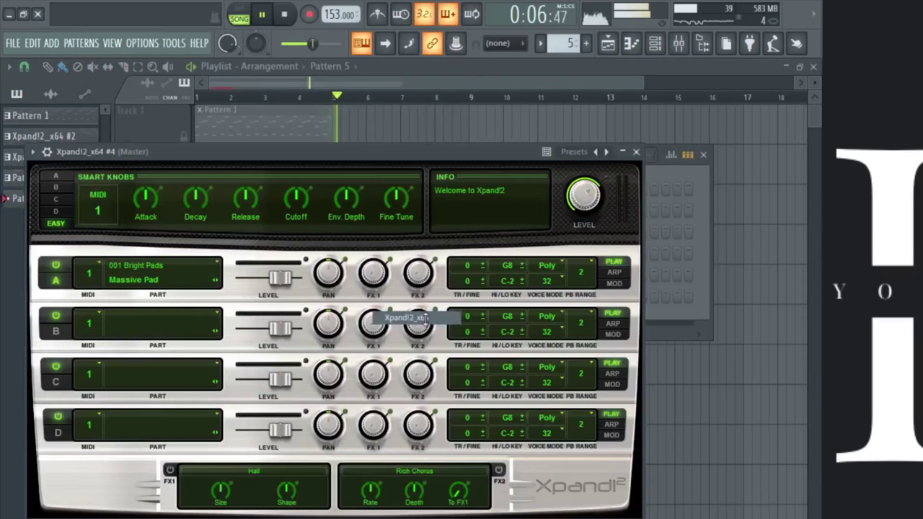
left_click(294, 515)
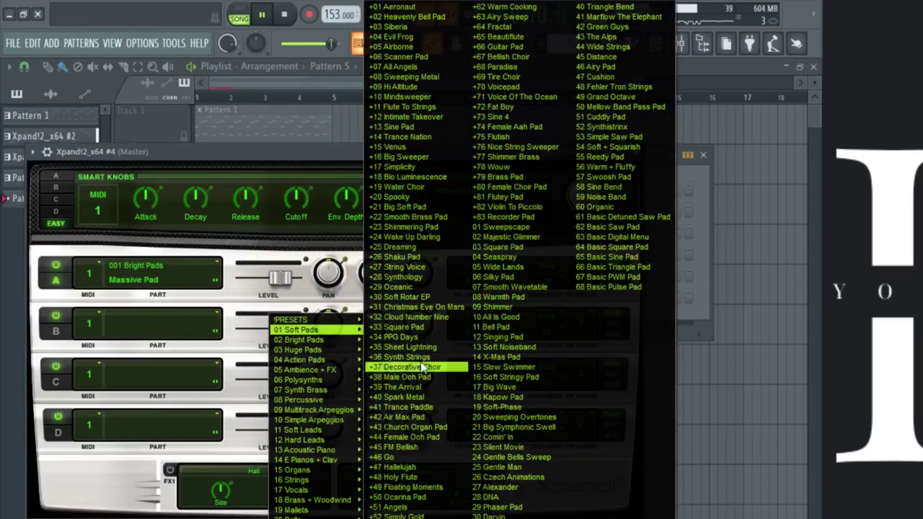
mouse_move(303, 370)
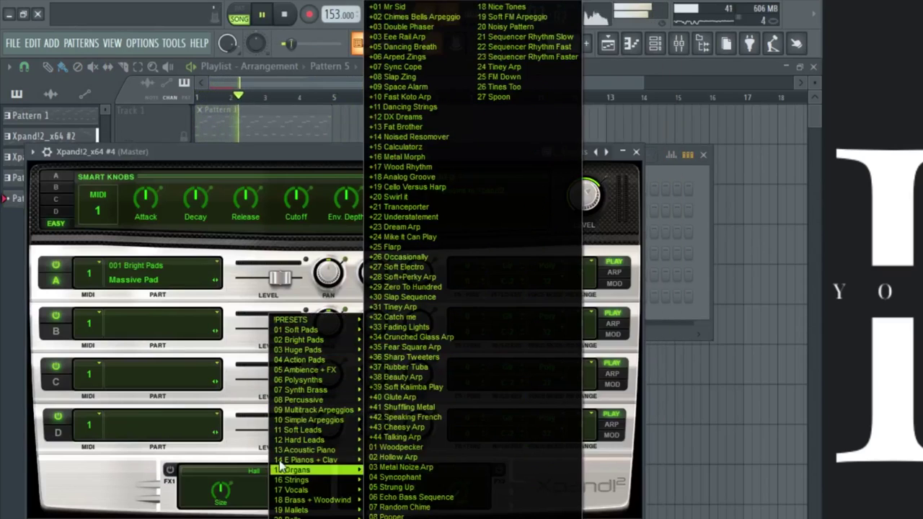
mouse_move(289, 480)
left_click(404, 301)
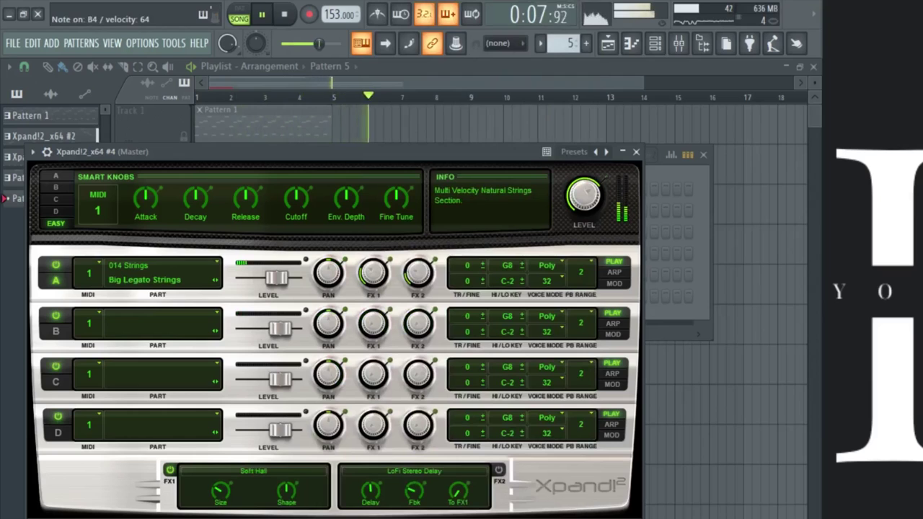
left_click(606, 152)
left_click(306, 516)
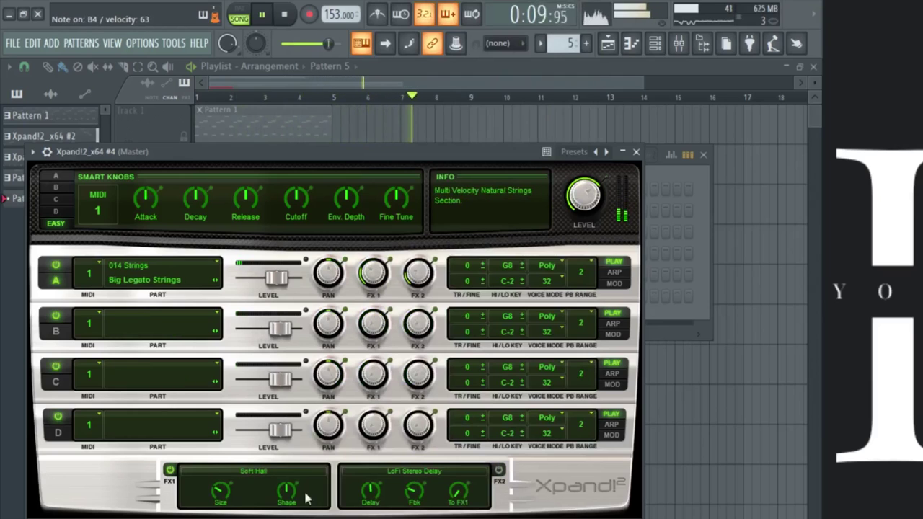
left_click(635, 152)
Open the new Xpand!2 #4 channel's piano roll and enter one-bar notes F#5, A5, G#5 and F#5 across bars 1 to 4.
right_click(177, 293)
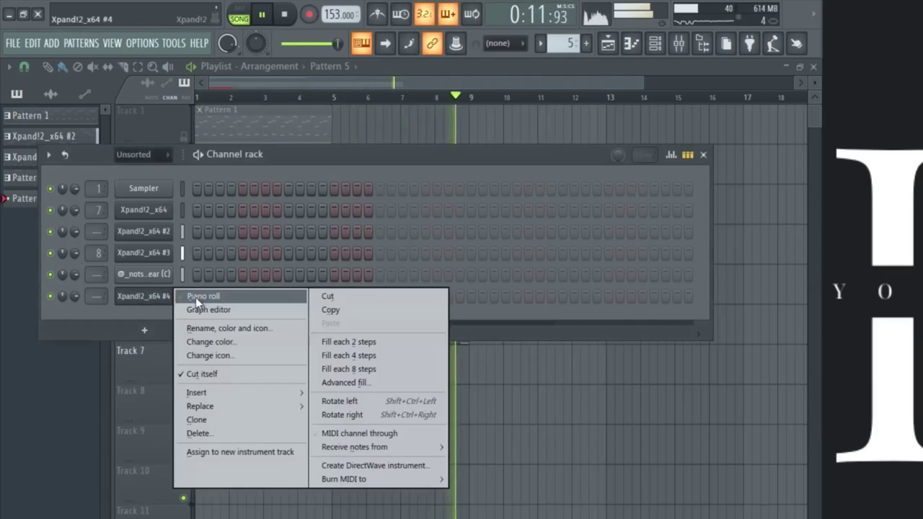
left_click(195, 297)
key("space")
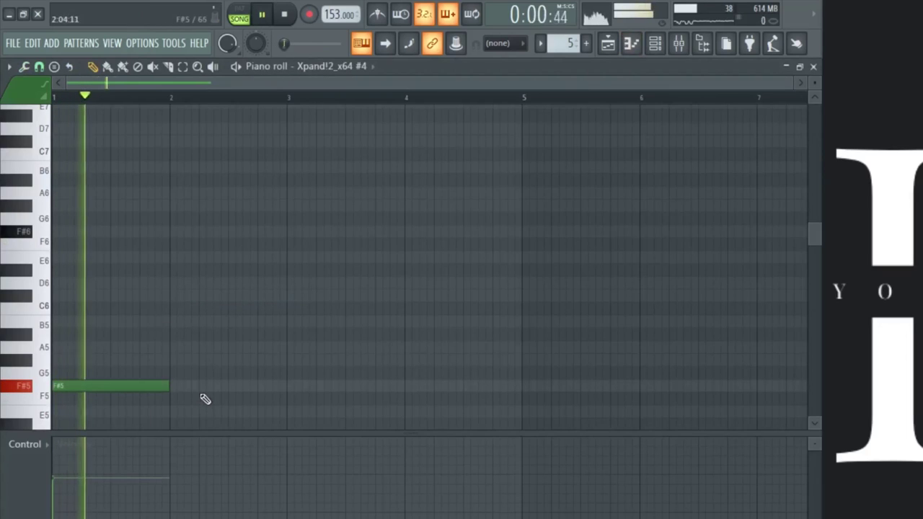
left_click(195, 348)
left_click(292, 359)
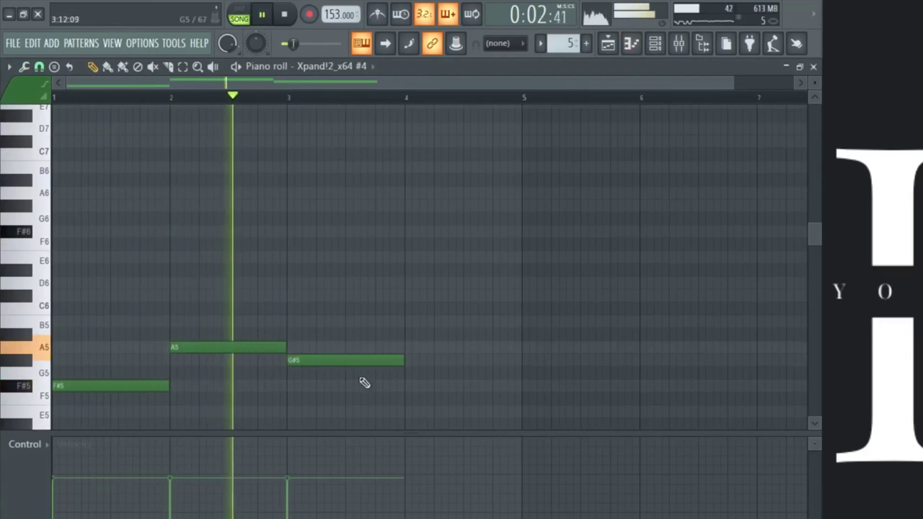
left_click(408, 386)
scroll(465, 381, "down", 3)
scroll(471, 360, "down", 1)
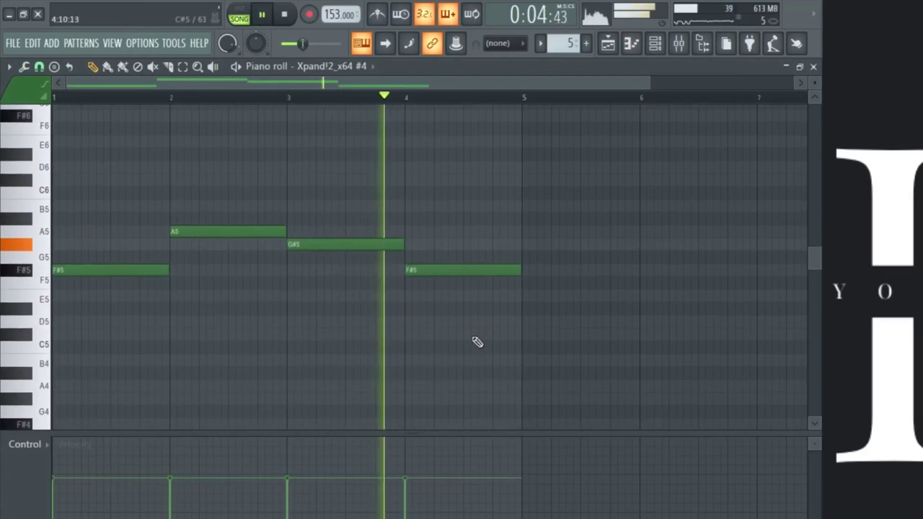
Transpose all four notes up one octave.
key("ctrl+a")
key("ctrl+Up")
scroll(317, 289, "up", 4)
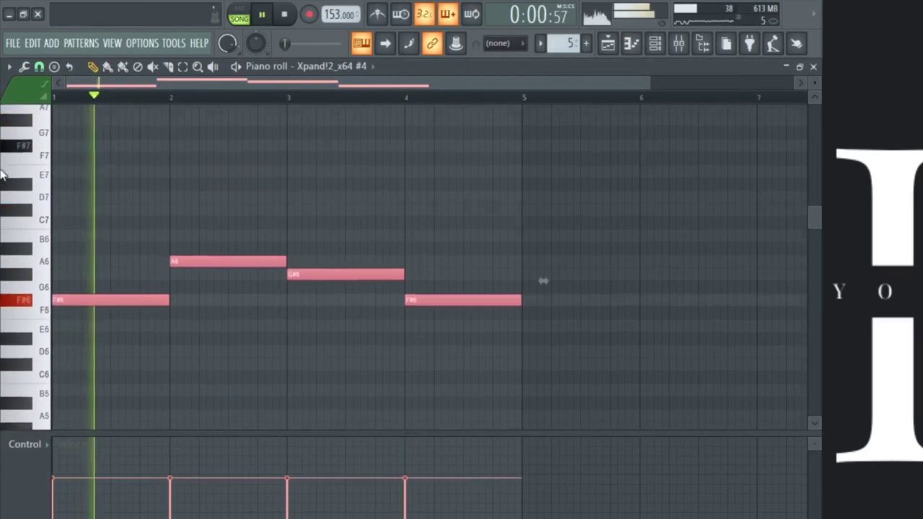
Raise the bar 3 note to D7 and the bar 4 note to C#7.
left_click_drag(330, 251, 433, 330)
left_click_drag(366, 282, 447, 292)
key("shift+Up")
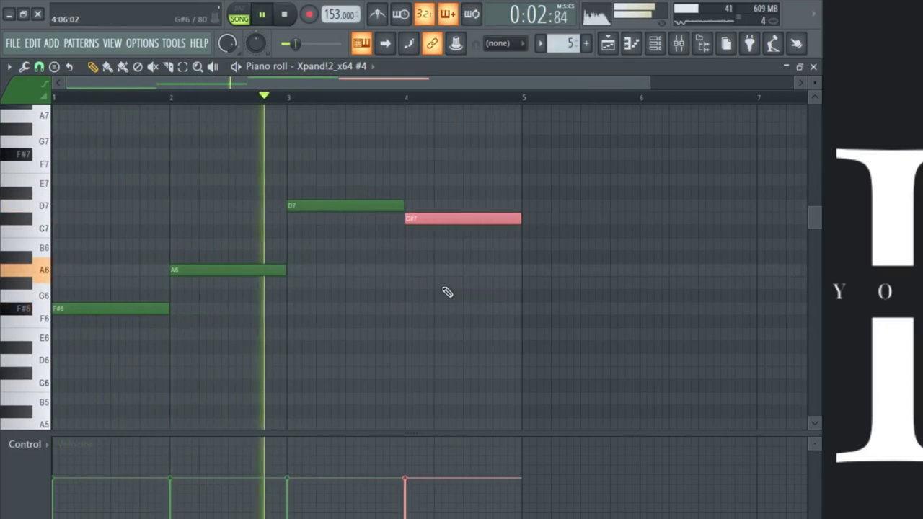
Raise the bar 1 note to G#7 and delete the notes in bars 2 and 4.
scroll(437, 293, "up", 4)
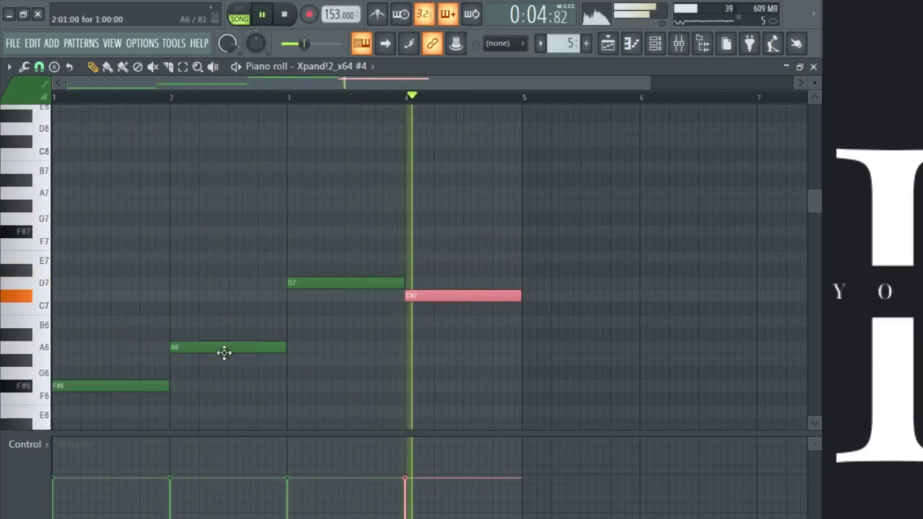
left_click(65, 385)
scroll(65, 376, "down", 1)
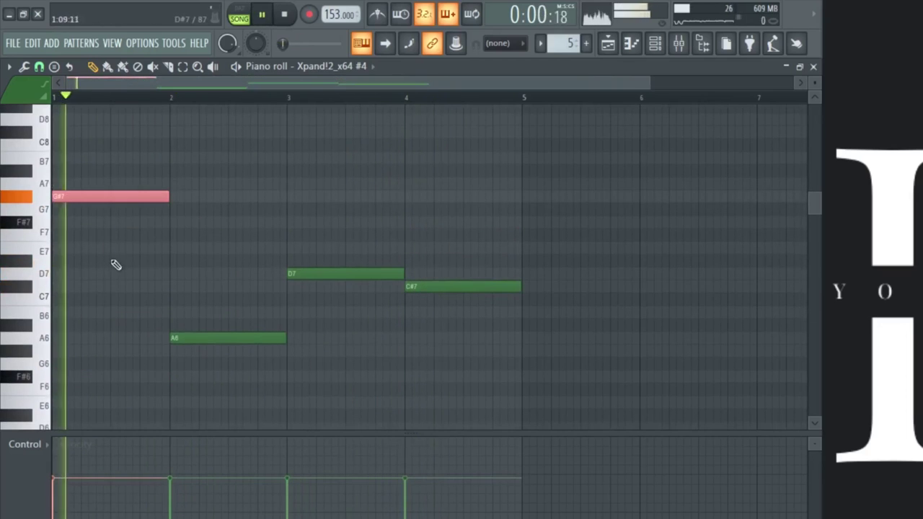
right_click(210, 338)
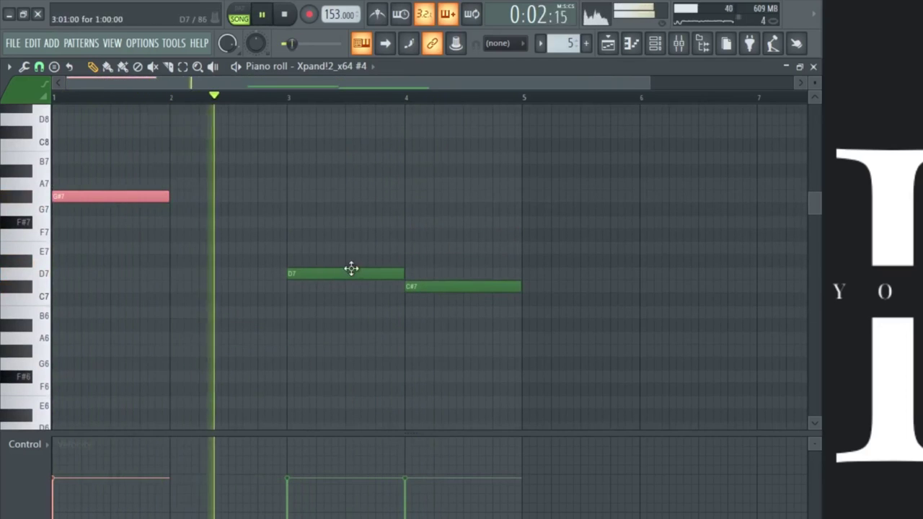
right_click(460, 287)
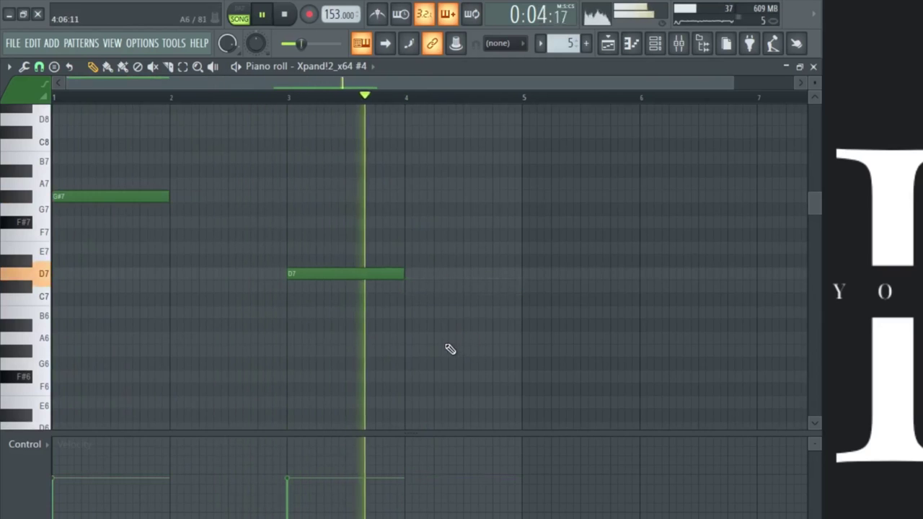
Duplicate the G#7 and D7 notes so the phrase repeats in bars 5 to 8.
key("ctrl+a")
key("ctrl+b")
left_click_drag(468, 192, 579, 192)
key("ctrl+d")
scroll(556, 105, "down", 2)
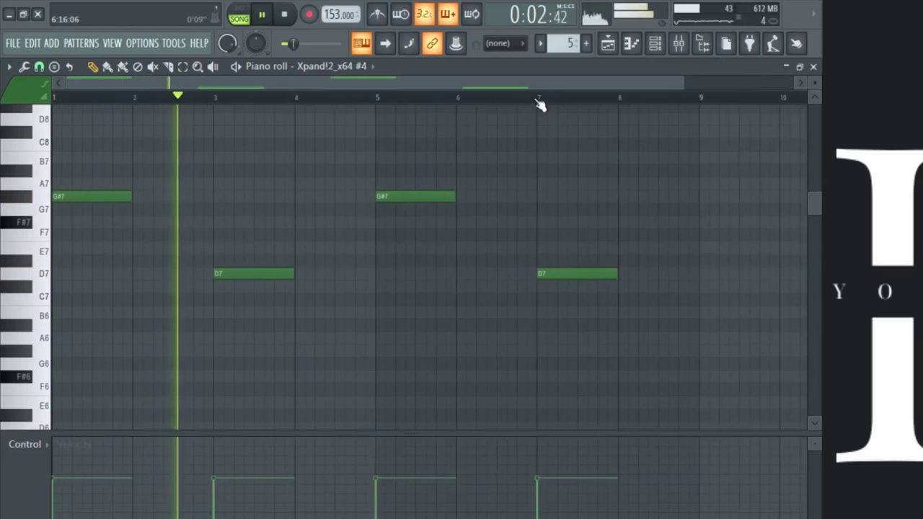
Vary bars 5 to 8 with C#7 at bar 5, A7 at bar 7 and an added one-bar A6 note at bar 8.
scroll(546, 179, "up", 1)
left_click(432, 235)
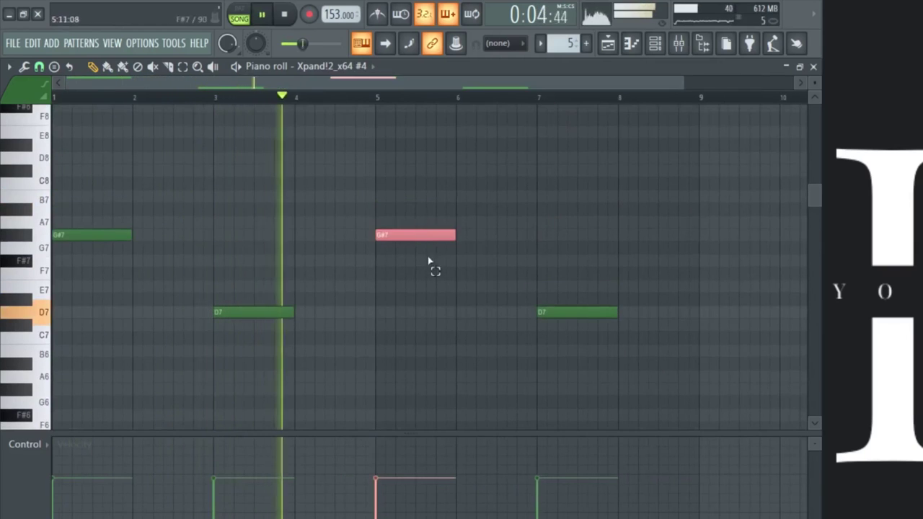
left_click_drag(416, 240, 417, 329)
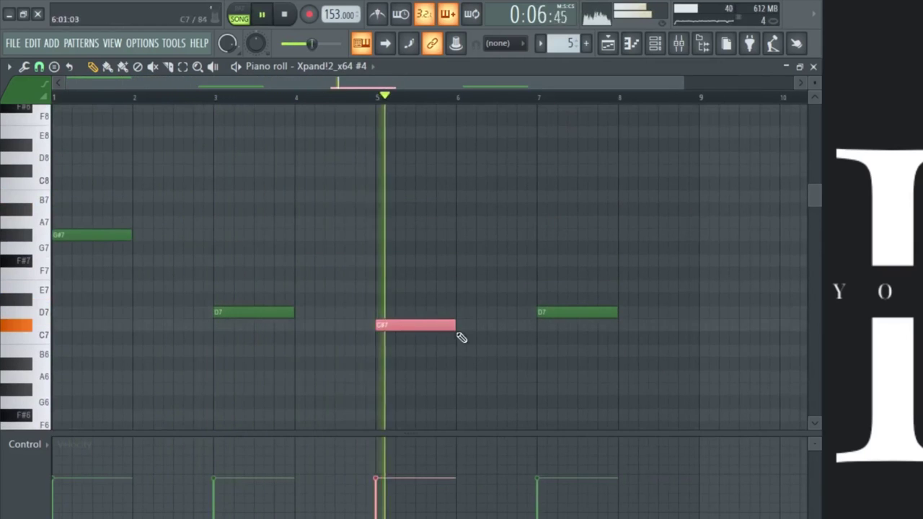
left_click_drag(567, 315, 570, 221)
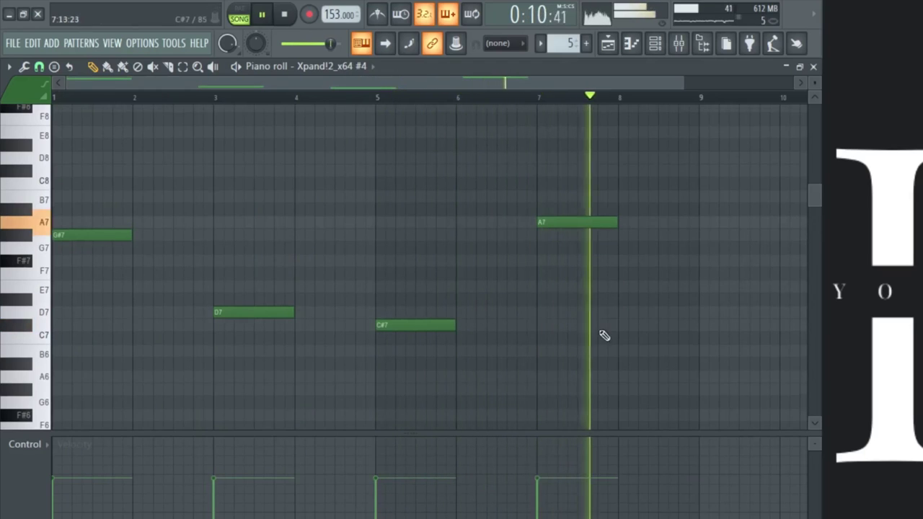
left_click(624, 325)
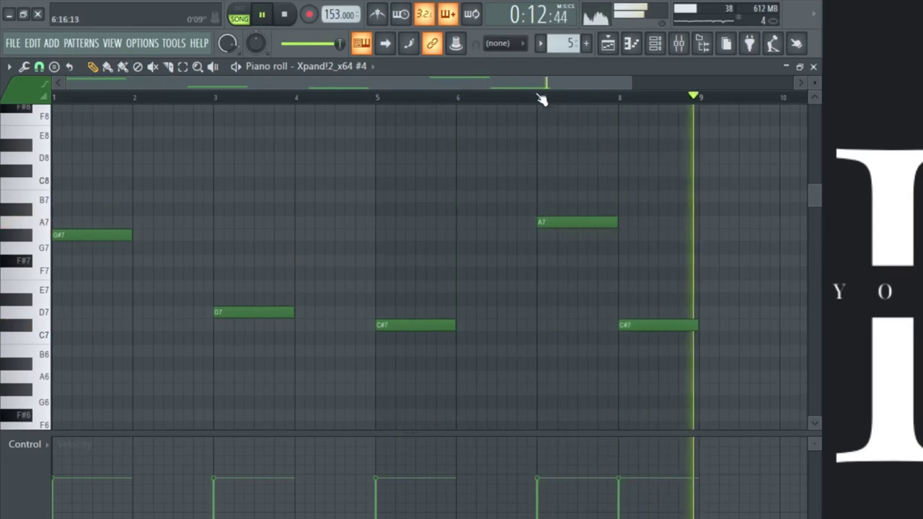
left_click_drag(649, 325, 662, 393)
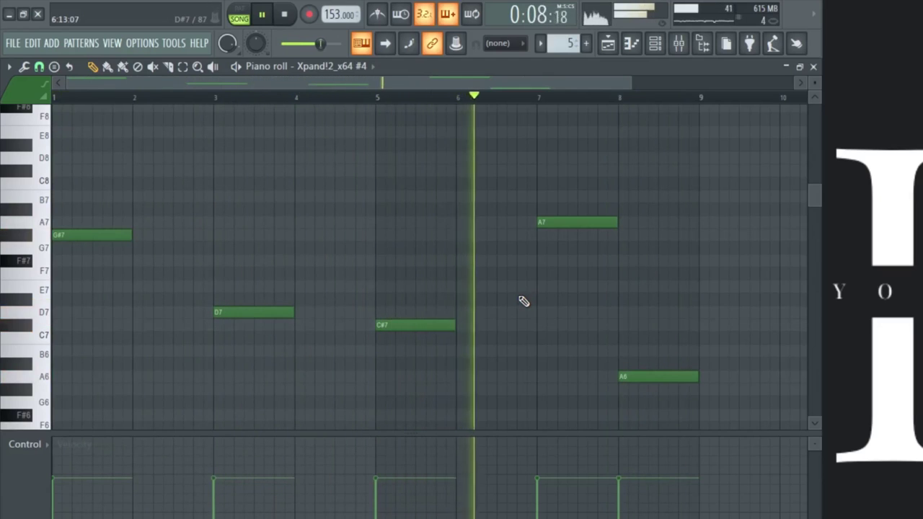
Duplicate the whole eight-bar phrase into bars 9 to 16.
left_click_drag(611, 86, 695, 90)
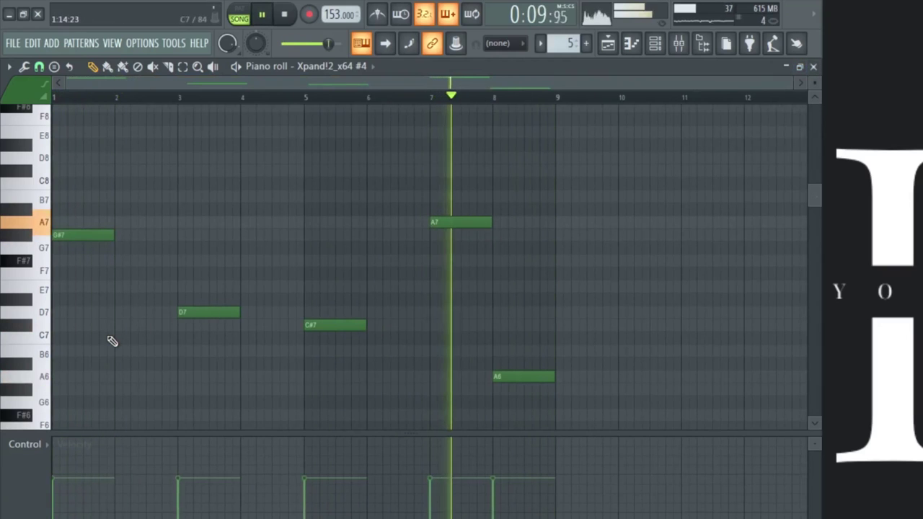
key("ctrl+a")
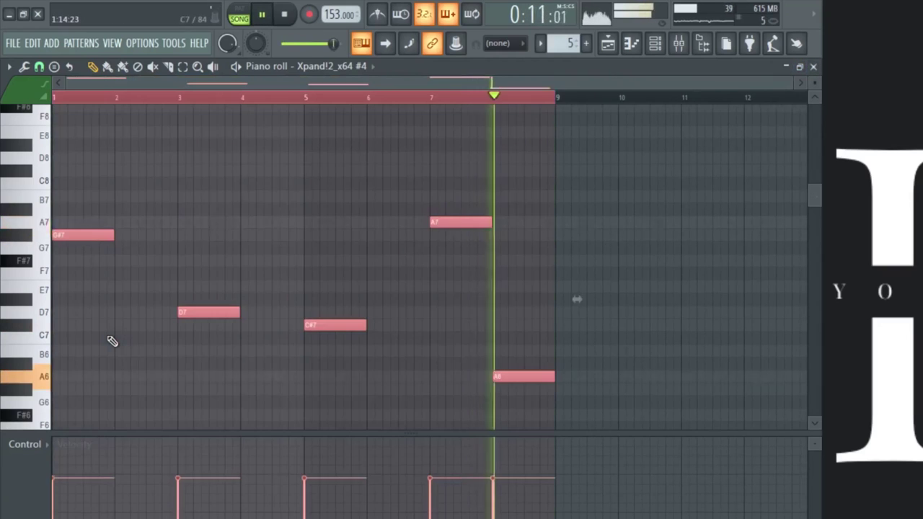
key("ctrl+b")
left_click(401, 95, "ctrl")
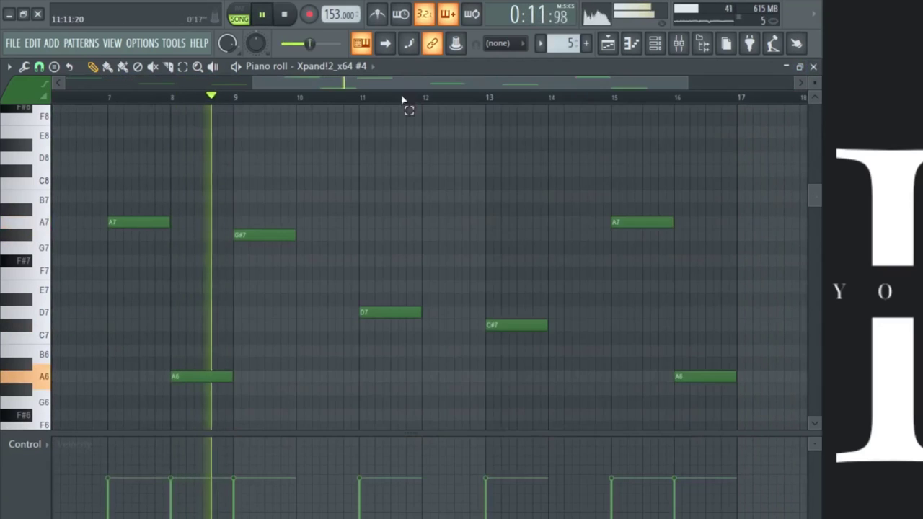
Add a one-bar G#6 note at bar 10 and replace the notes in bars 15 and 16 with one G#6 at bar 15.
left_click(299, 390)
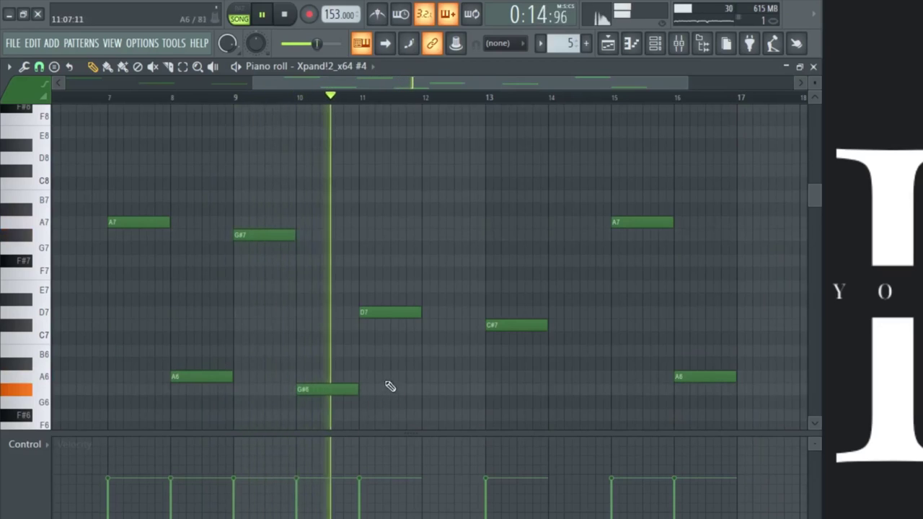
right_click(689, 376)
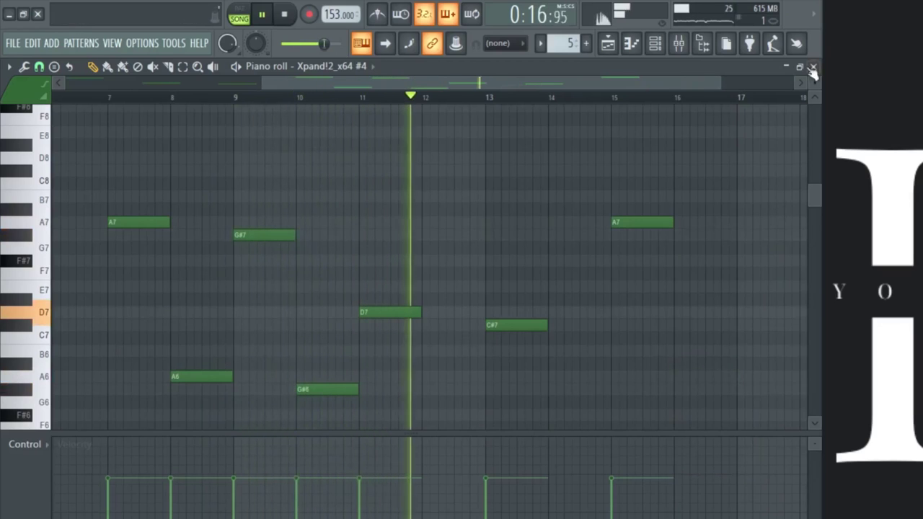
right_click(653, 222)
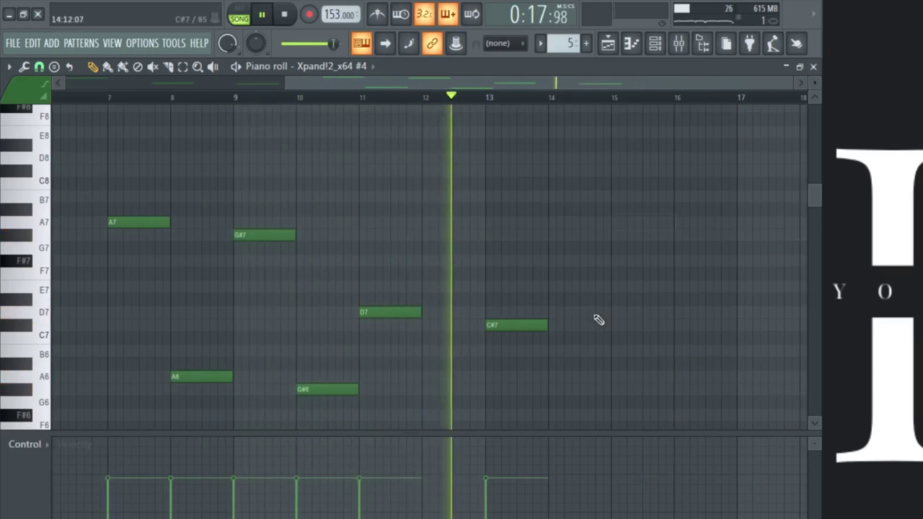
left_click(614, 390)
scroll(620, 386, "down", 2)
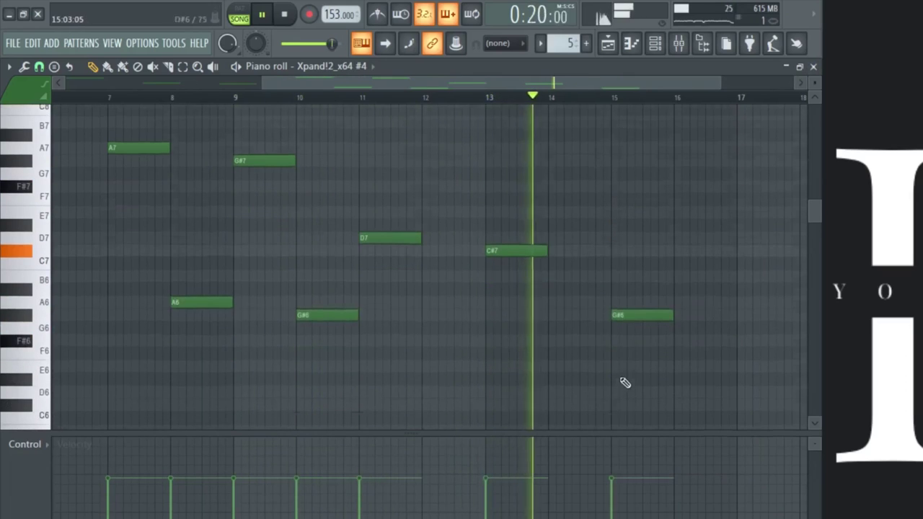
Close the piano roll and play the full arrangement from the start.
left_click(813, 66)
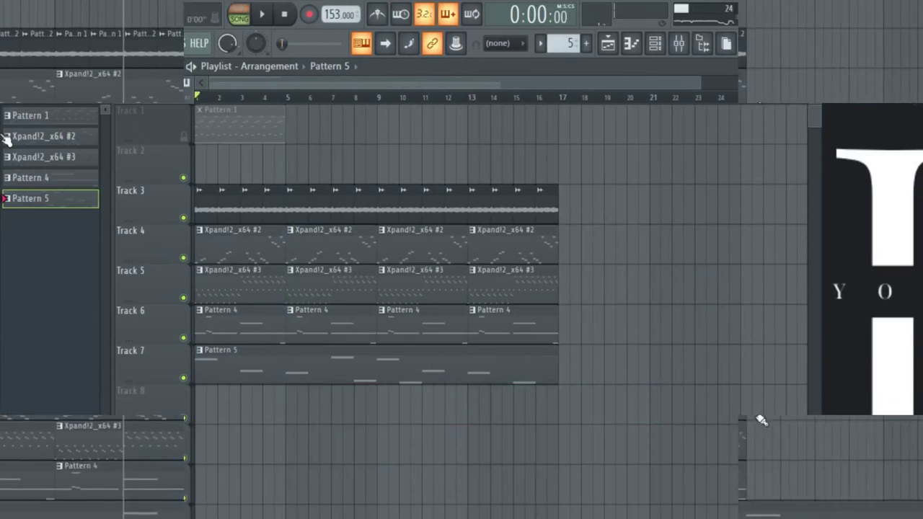
key("space")
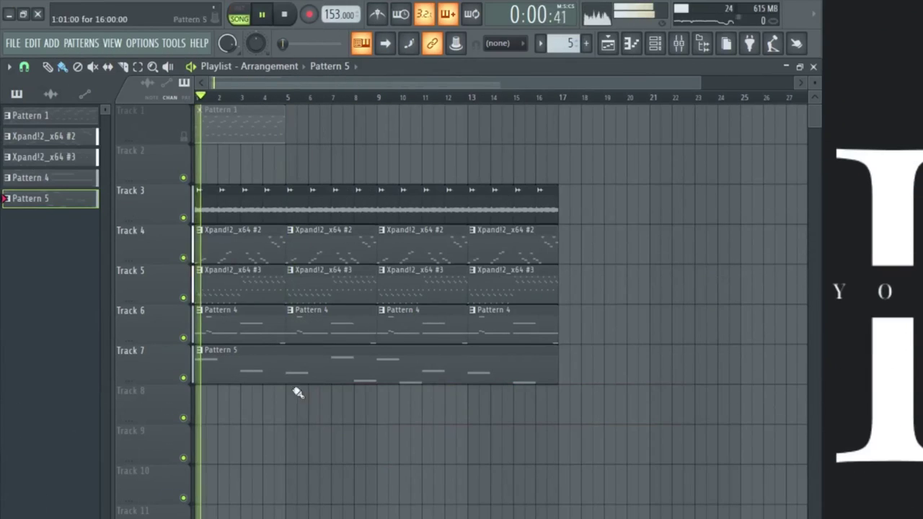
right_click(286, 378)
key("ctrl+z")
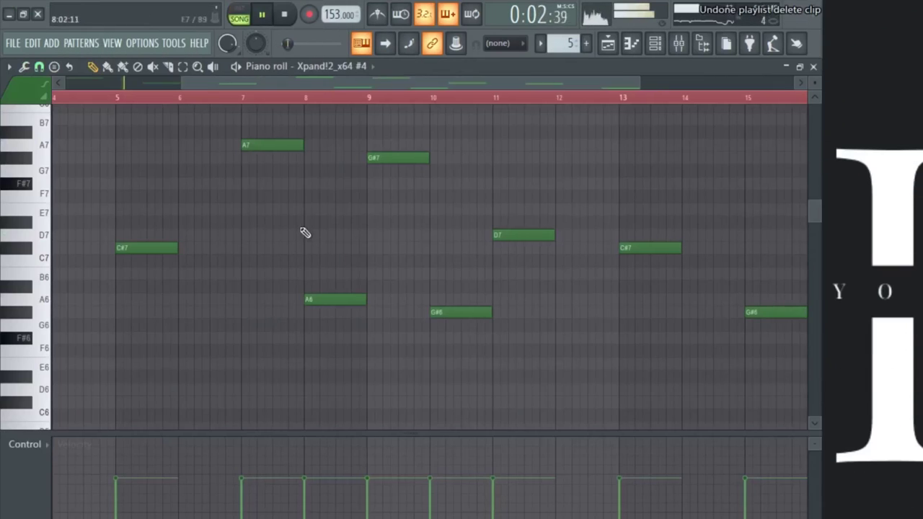
Lengthen Pattern 5's C#7 note at bar 5 to the middle of bar 6 and replay from bar 5.
scroll(179, 100, "down", 2)
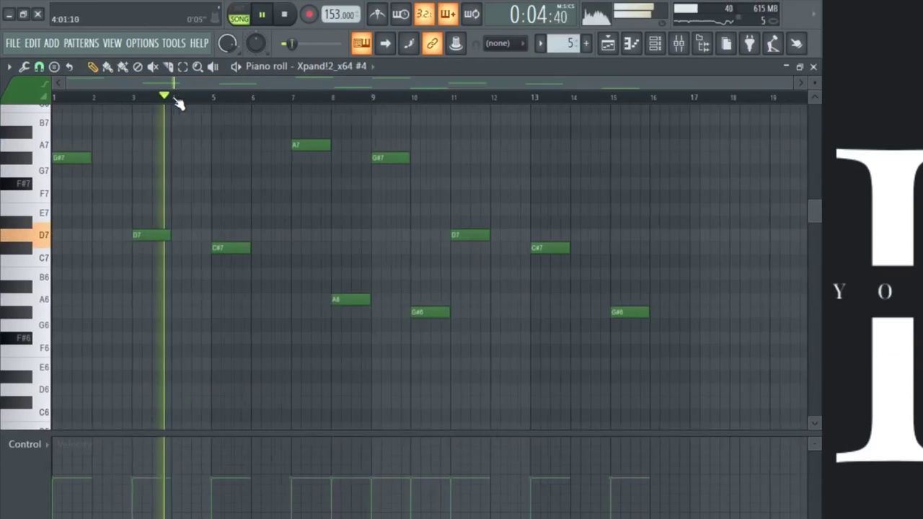
scroll(200, 313, "up", 2)
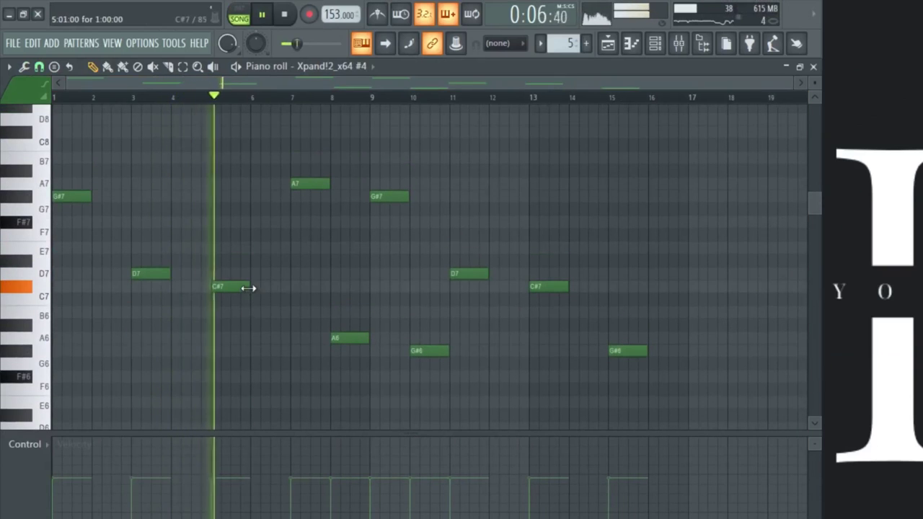
left_click_drag(261, 288, 272, 288)
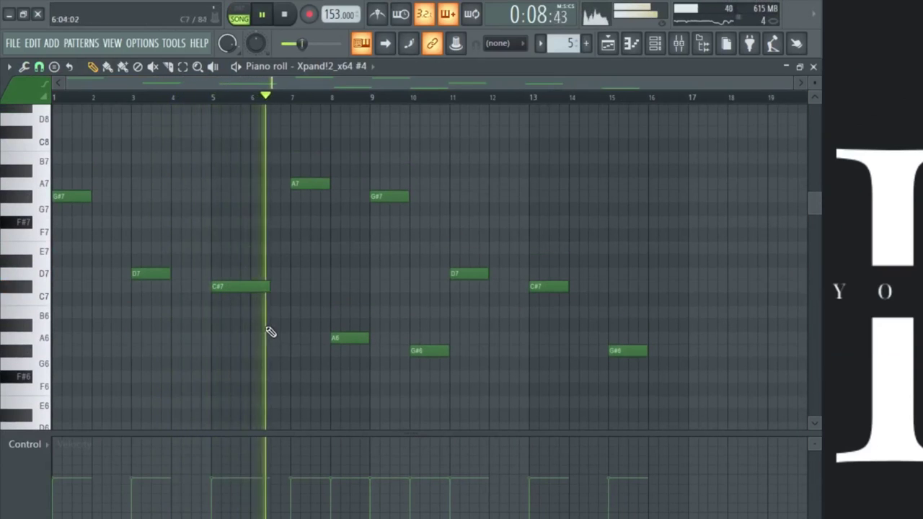
left_click(215, 97)
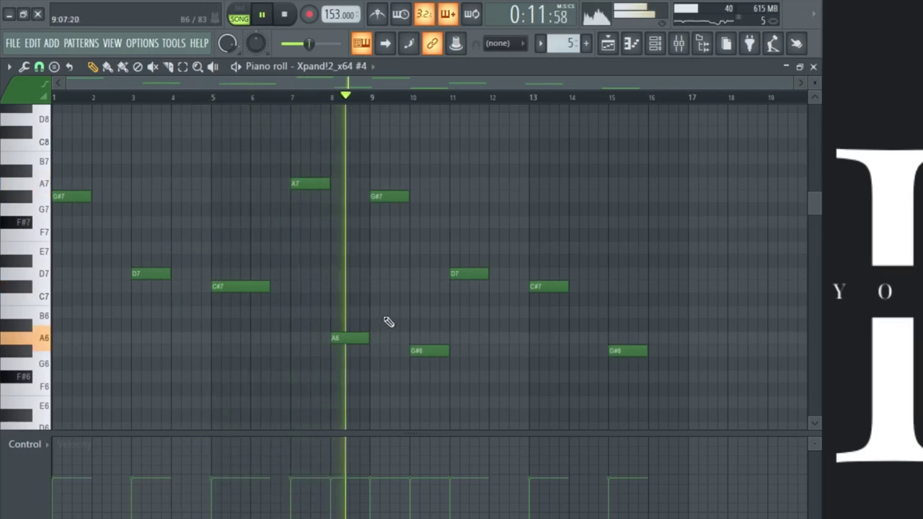
Extend Pattern 5's C#7 note at bar 13 backward to the middle of bar 12 and replay from bar 11.
left_click_drag(424, 381, 403, 192)
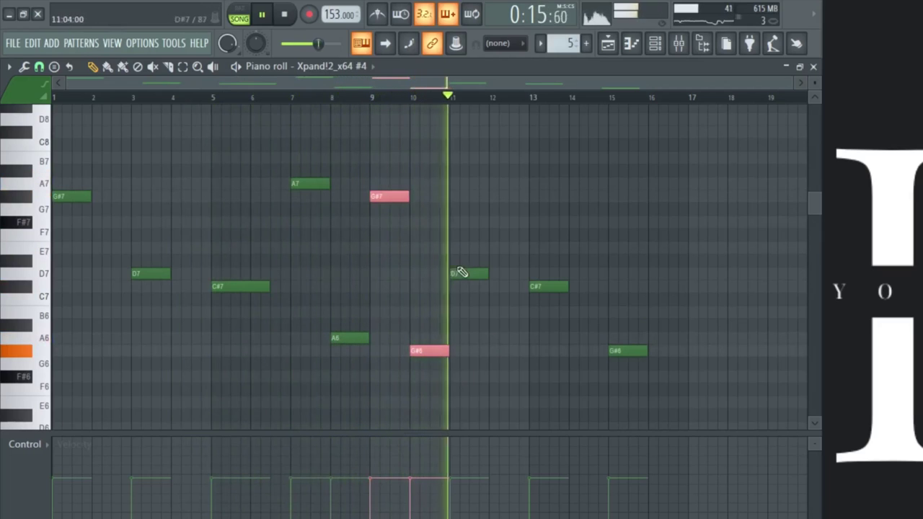
left_click_drag(462, 272, 433, 365)
right_click(488, 357)
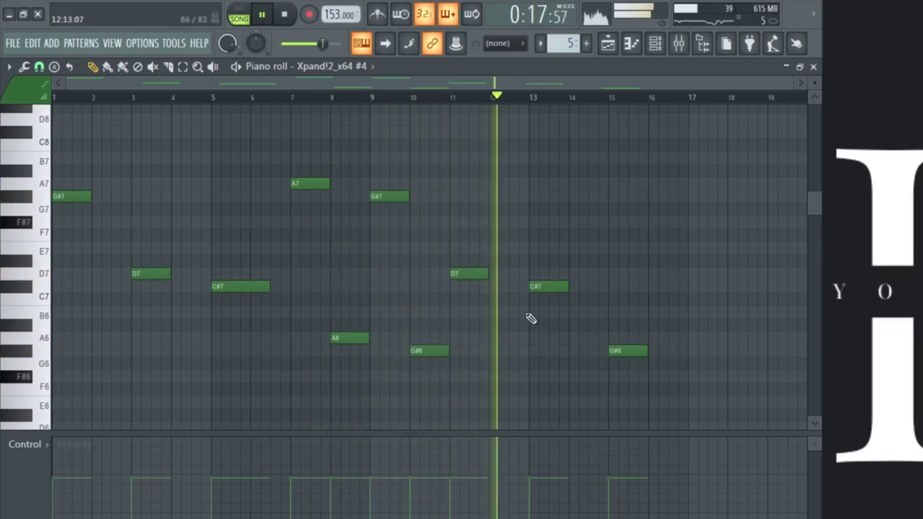
left_click(455, 97)
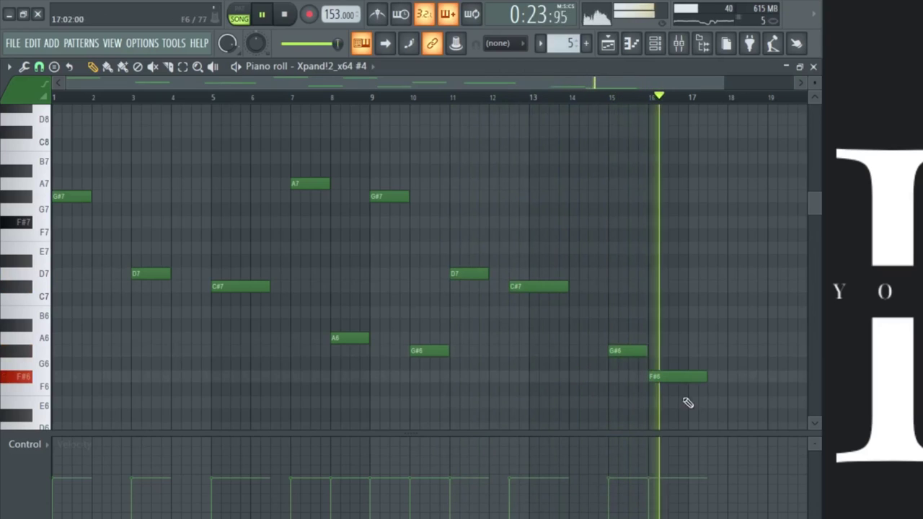
Trim the F#6 note at bar 16 to end at bar 17, replay from bar 15, and shorten bar 15's G#6 to three beats.
left_click_drag(706, 375, 711, 349)
left_click(613, 97)
key("space")
key("space")
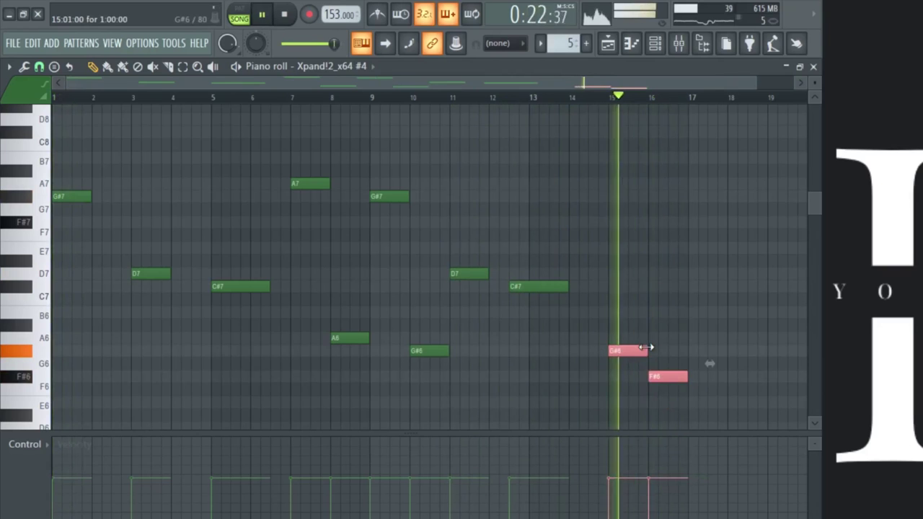
left_click_drag(647, 348, 638, 349)
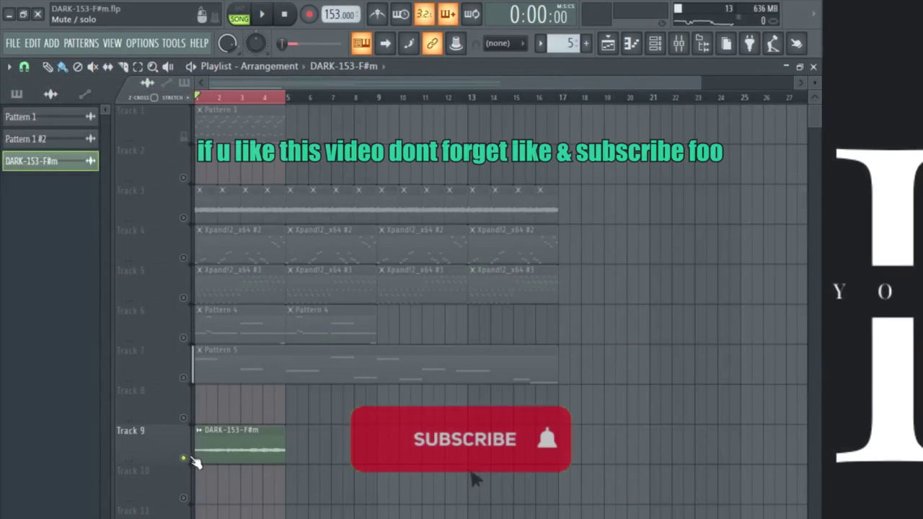
Play the soloed DARK-153-F#m audio clip on track 9 and create a new empty Pattern 6.
key("space")
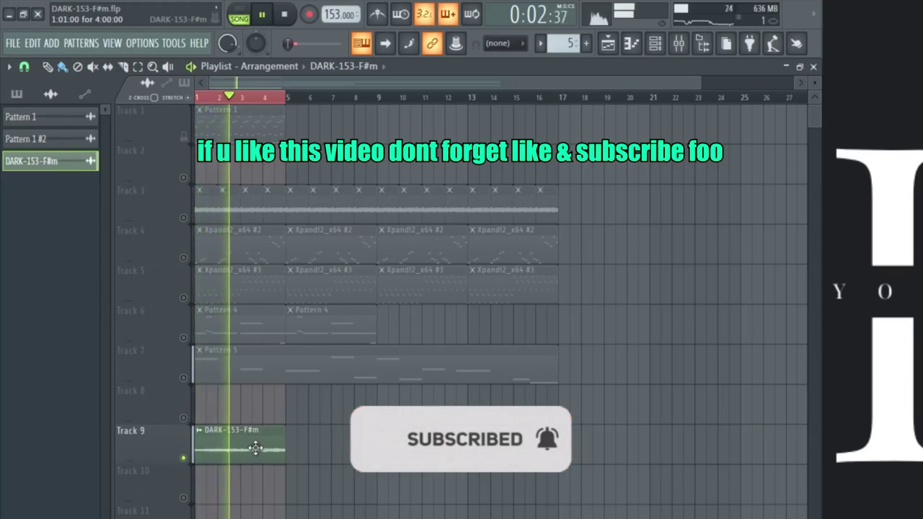
left_click(586, 44)
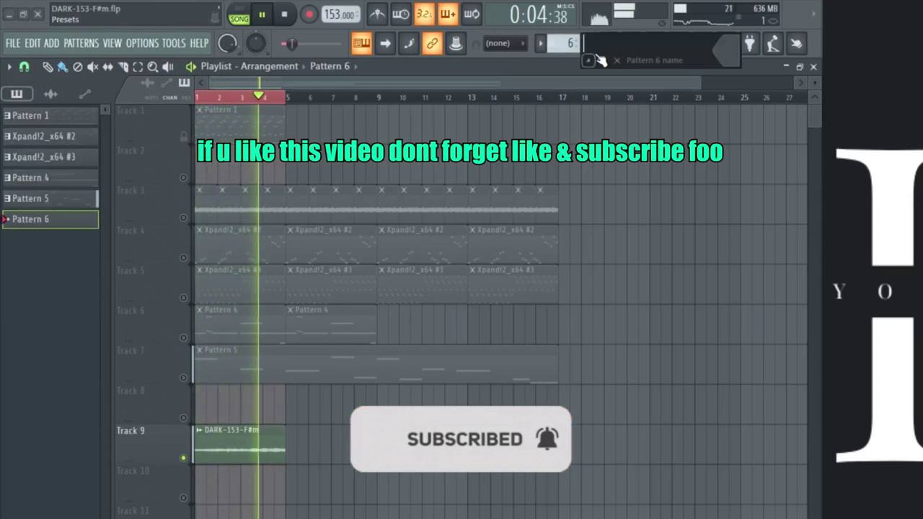
left_click(216, 401)
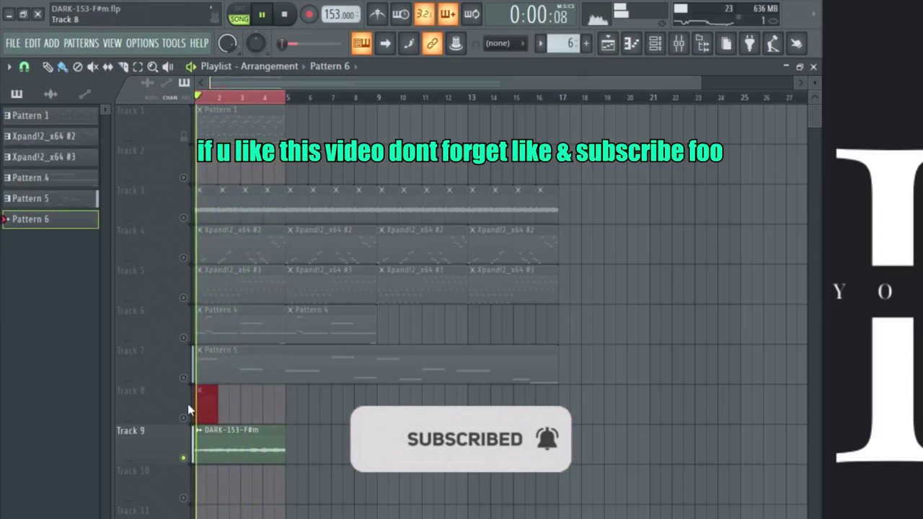
right_click(208, 415)
Open the DARK-153-F#m sample in a new Fruity Slicer channel and play the sliced Pattern 6 soloed on track 8.
double_click(237, 440)
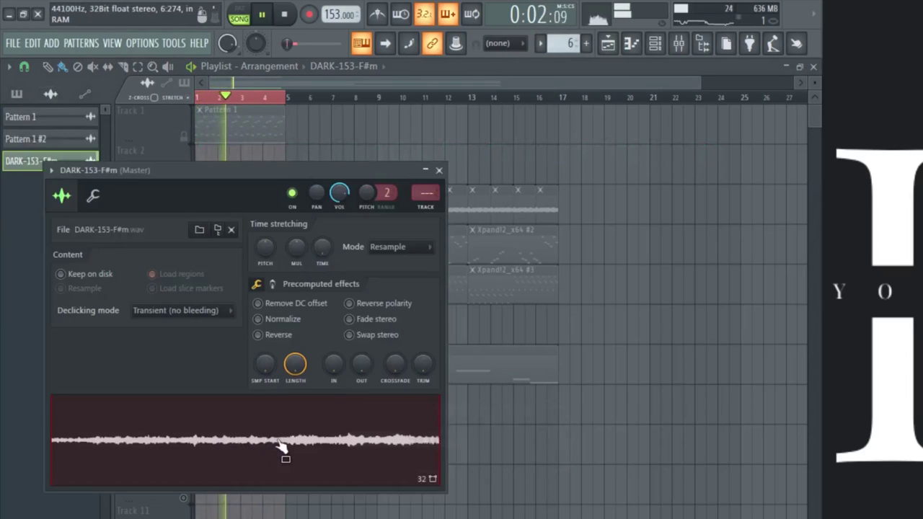
right_click(282, 449)
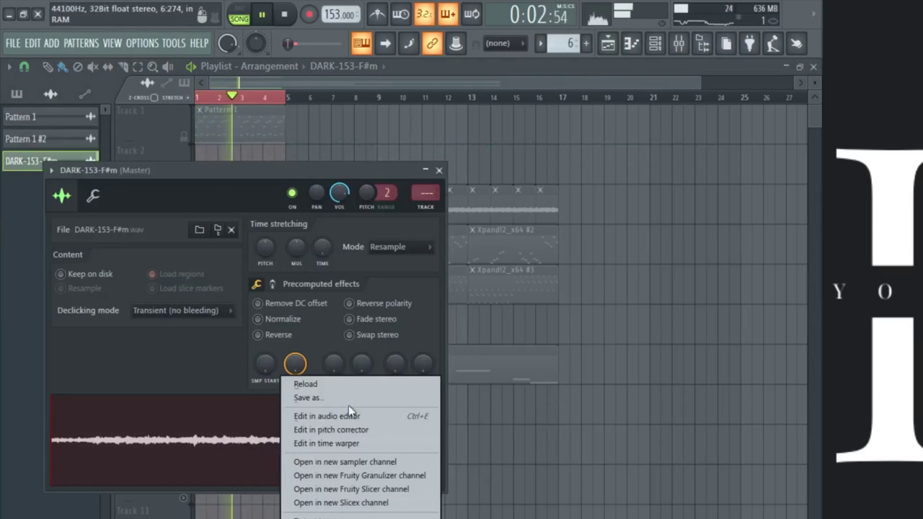
left_click(351, 489)
left_click(439, 170)
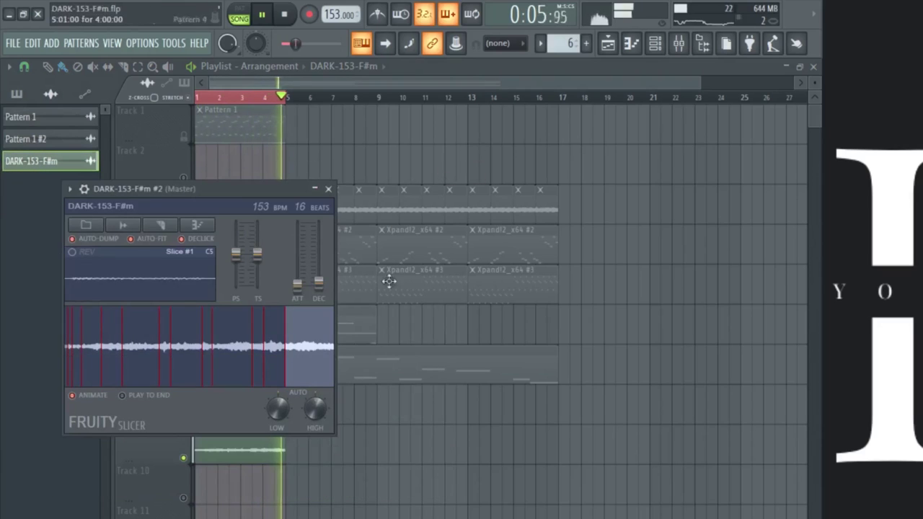
key("Escape")
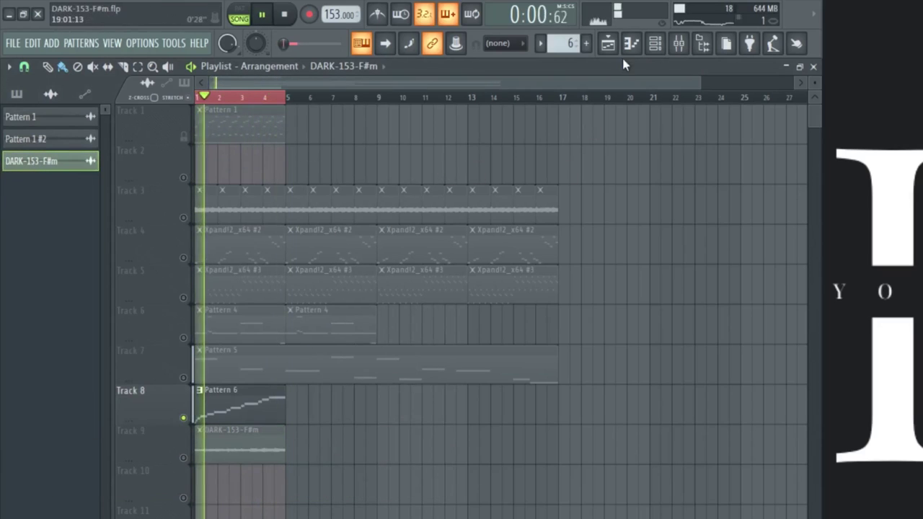
Reopen the DARK-153-F#m #2 slicer channel, stop playback and slice the sample by Beat.
left_click(655, 44)
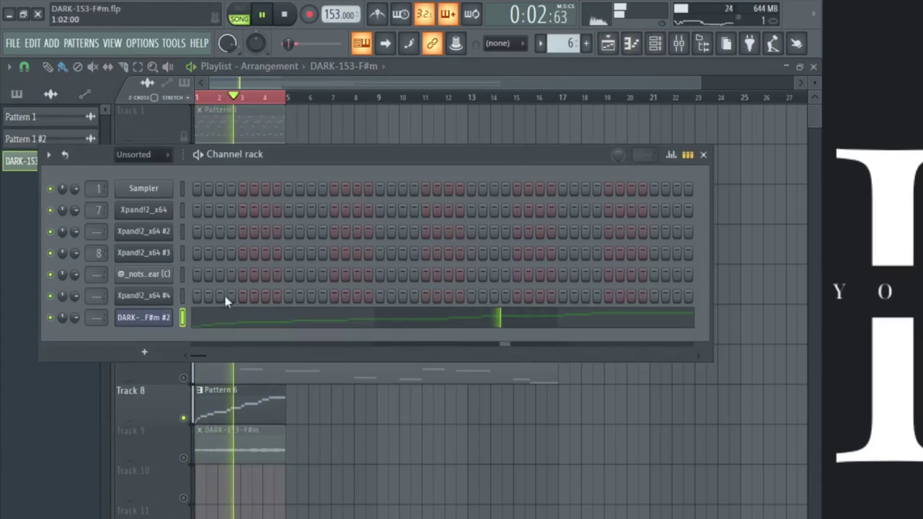
left_click(167, 318)
key("space")
left_click(162, 225)
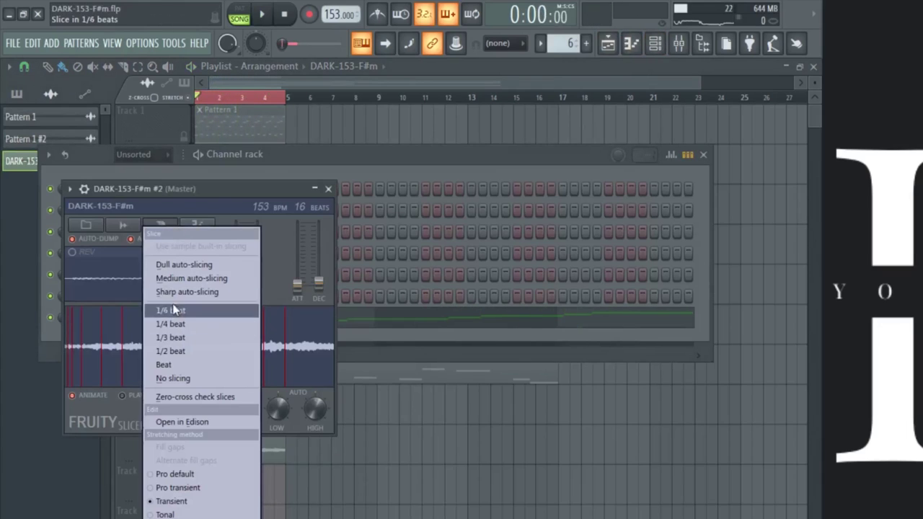
left_click(178, 364)
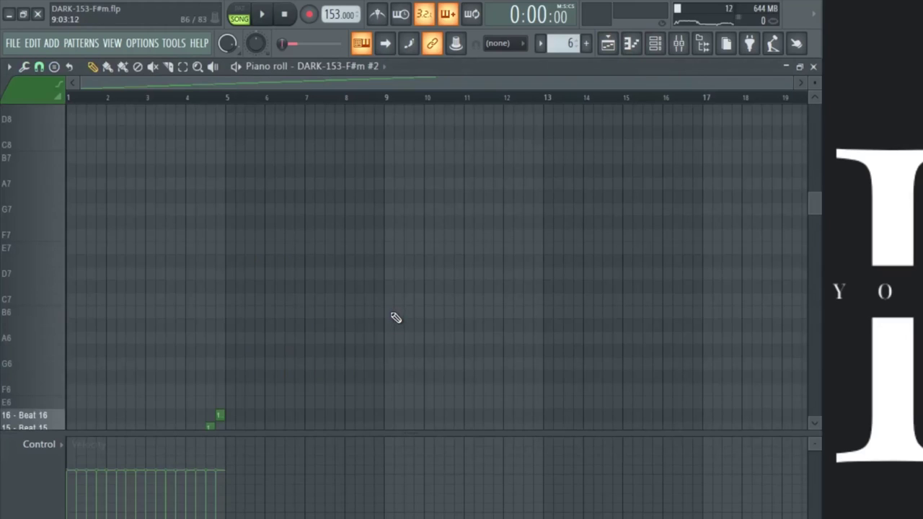
Raise the velocity of all slice notes to maximum and slightly increase the slicer's slice fade-in.
key("ctrl+a")
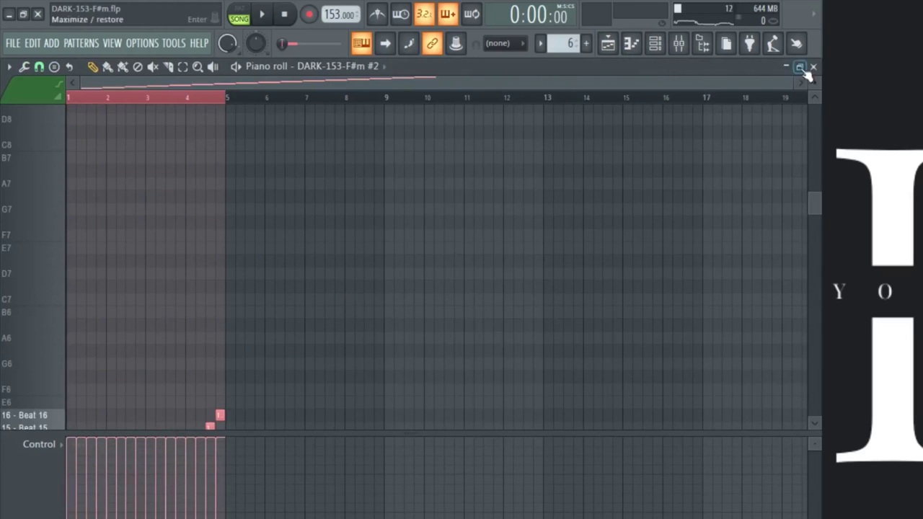
left_click(812, 66)
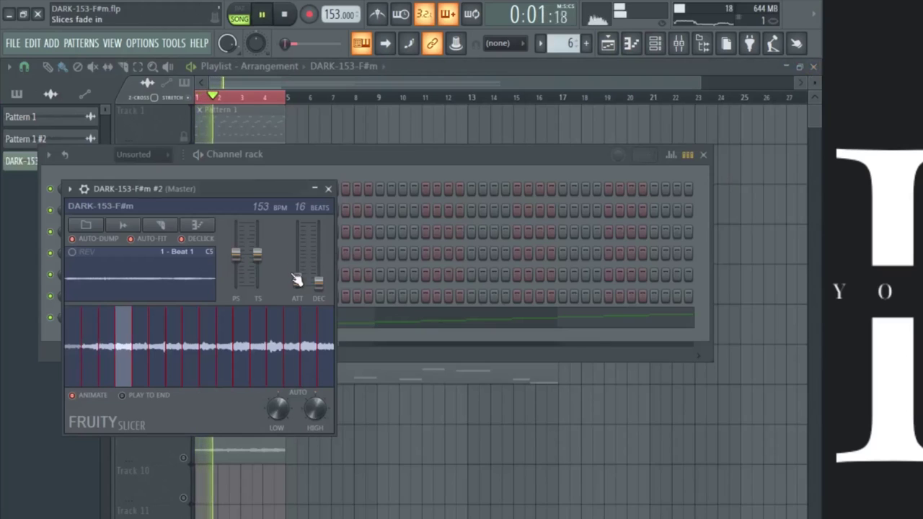
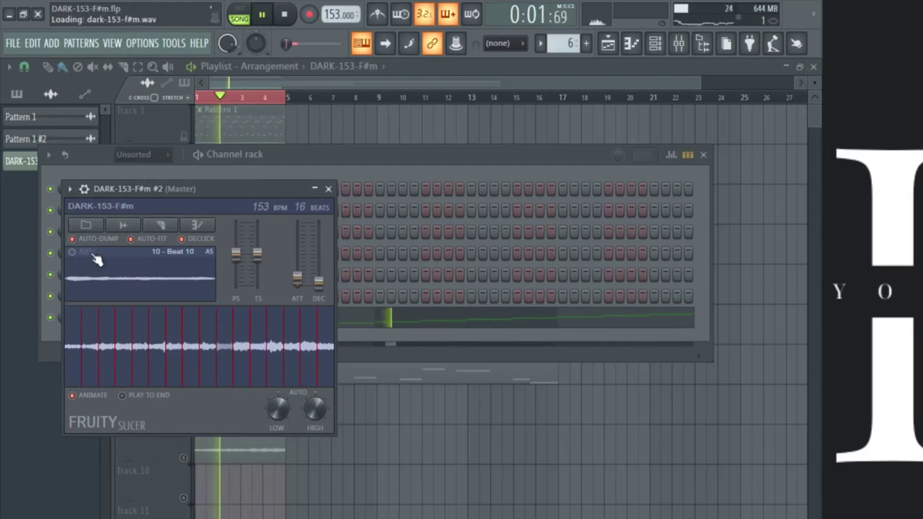
left_click(328, 189)
left_click(146, 318)
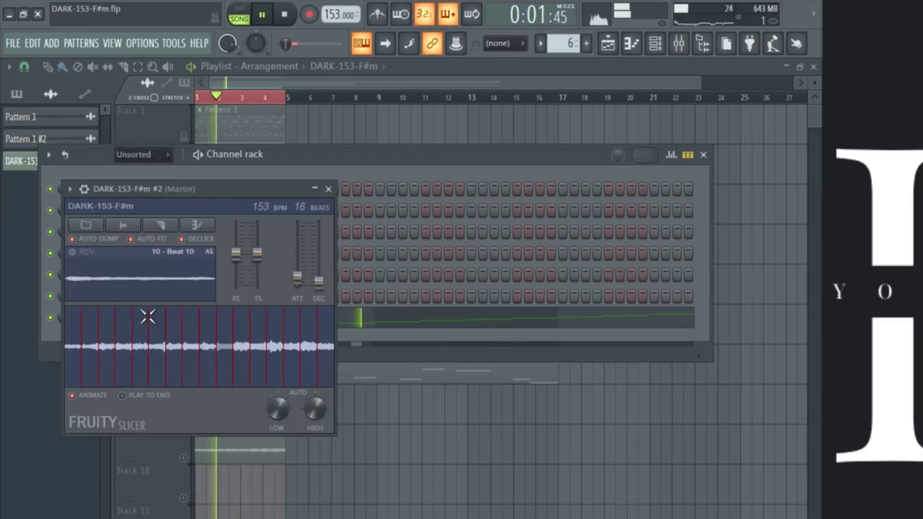
Try a slightly raised pitch shift on the sliced sample, audition it, and reset the pitch shift.
mouse_move(236, 254)
left_mouse_down()
mouse_move(237, 262)
mouse_move(238, 247)
left_mouse_up()
key("space")
key("space")
key("space")
key("space")
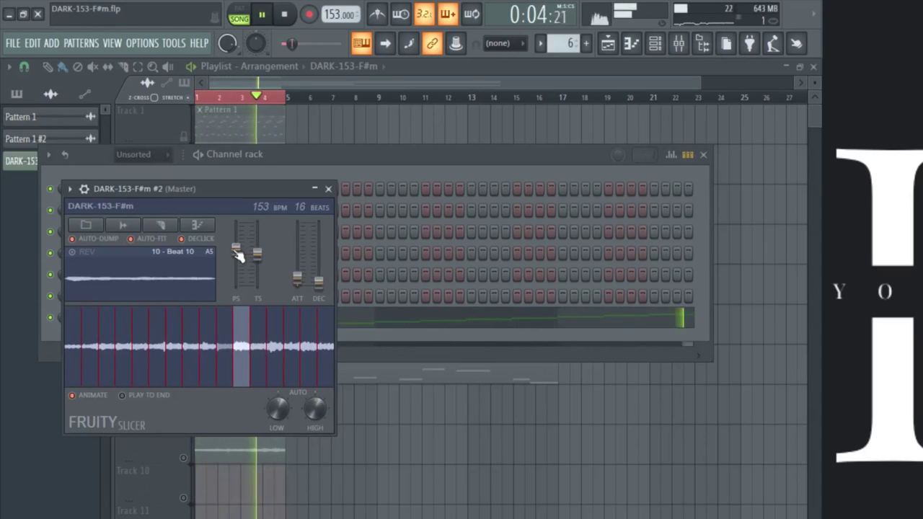
right_click(237, 252)
left_click(257, 258)
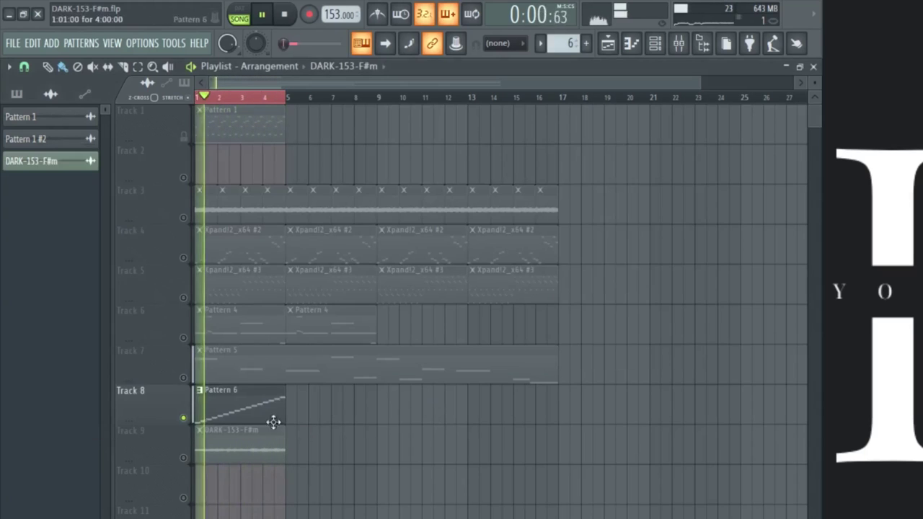
Render Pattern 6 as an audio clip at the start of track 10, re-enable the melody tracks and mute track 3.
left_click(563, 43)
left_click(664, 286)
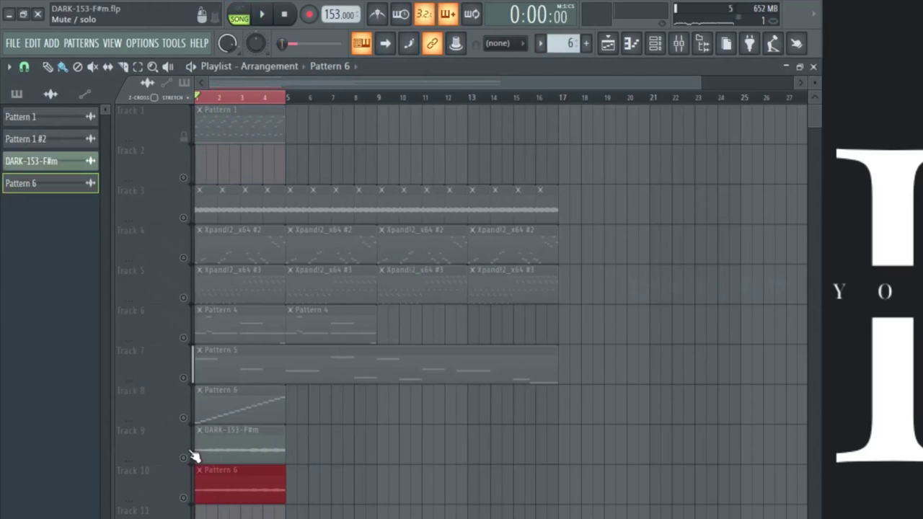
left_click(184, 498)
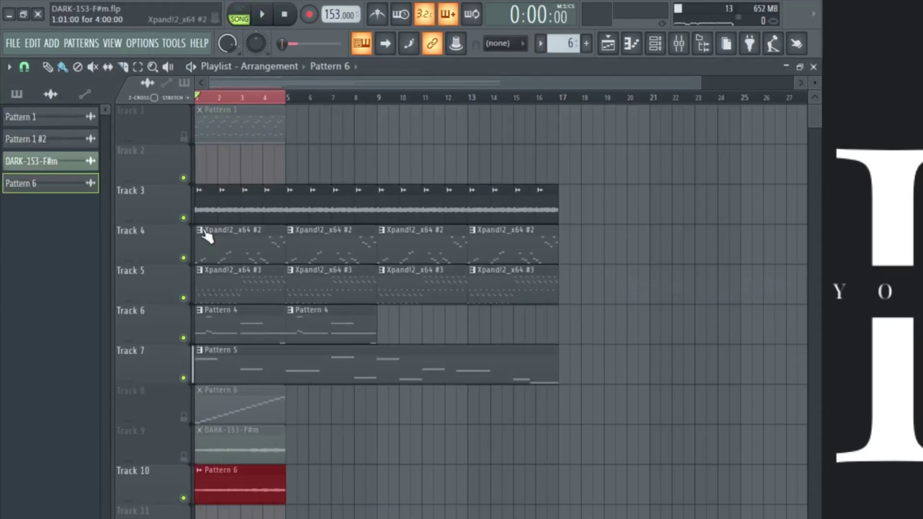
left_click(184, 217)
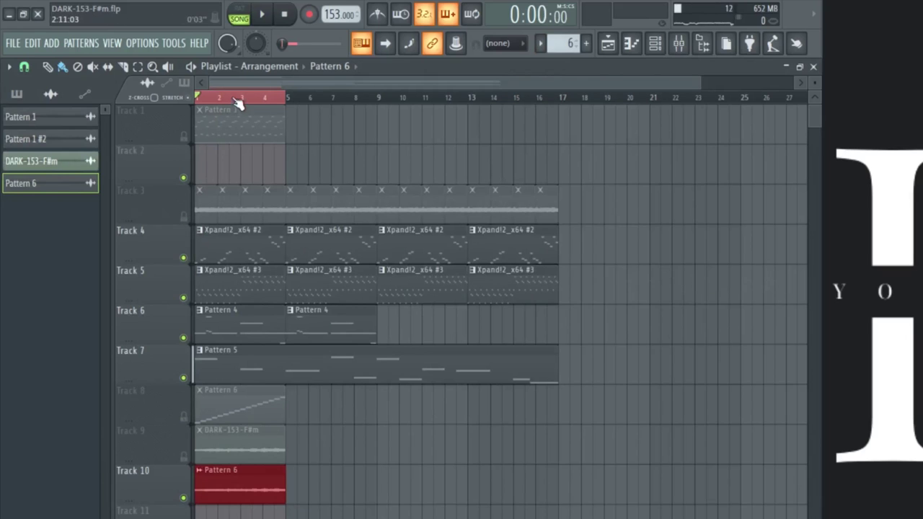
Duplicate the Pattern 6 audio clip on track 10 three times to fill bars 5 to 16, and open the mixer.
scroll(237, 102, "down", 2)
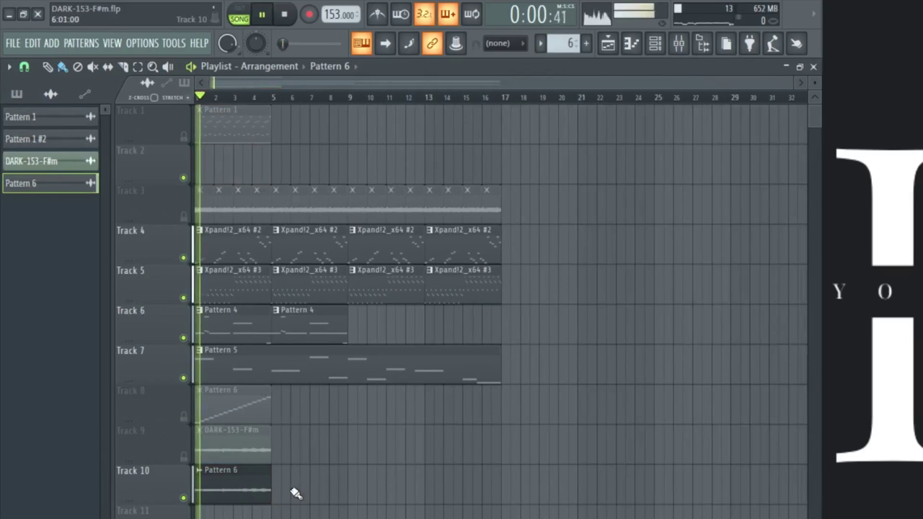
left_click(216, 489, "ctrl")
key("ctrl+b")
key("ctrl+b")
key("ctrl+b")
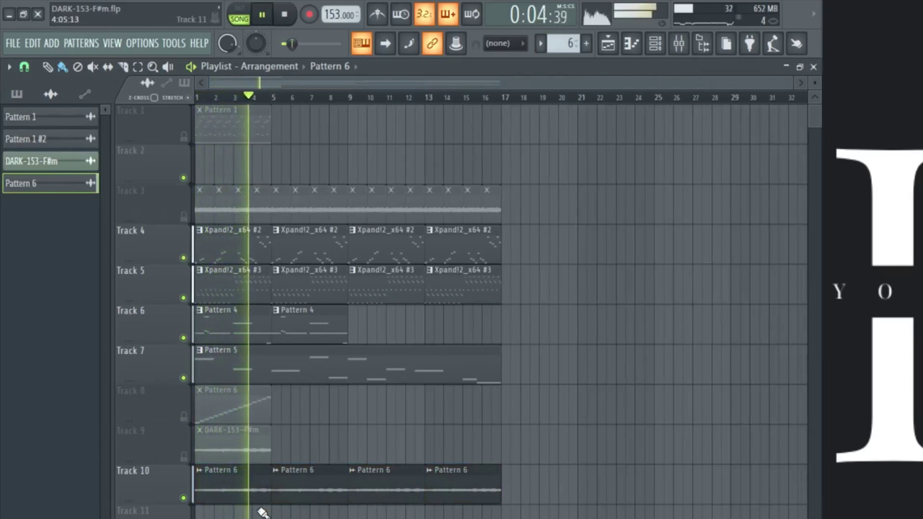
left_click(679, 44)
left_click(248, 169)
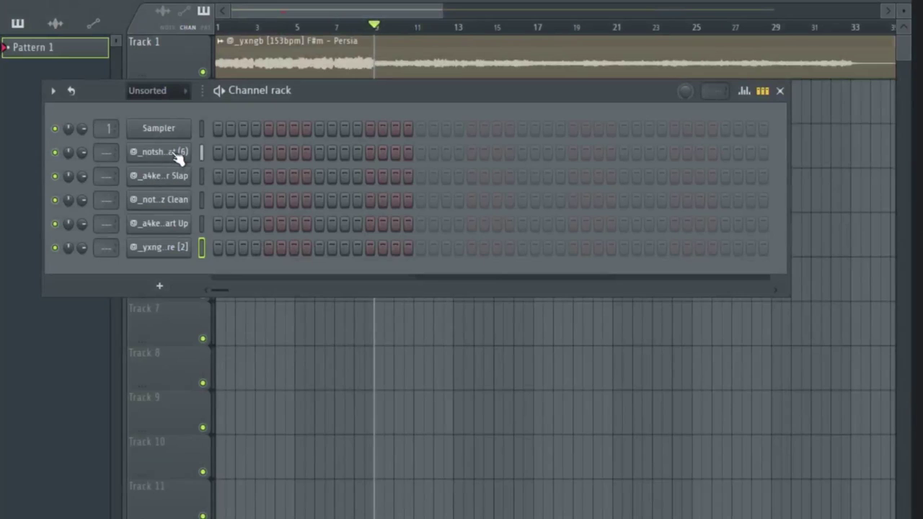
In the drum project, extend Pattern 1 to 32 steps and fill the first channel below Sampler on every second step.
right_click(177, 153)
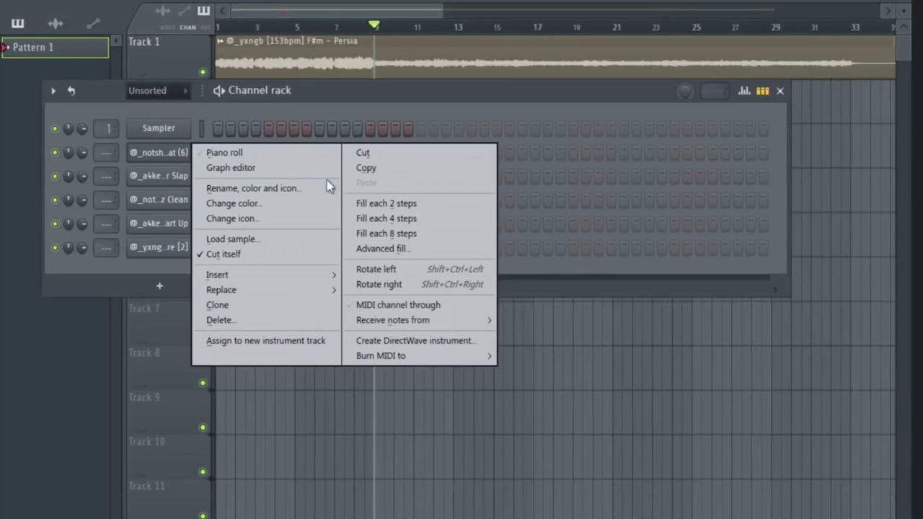
left_click(370, 206)
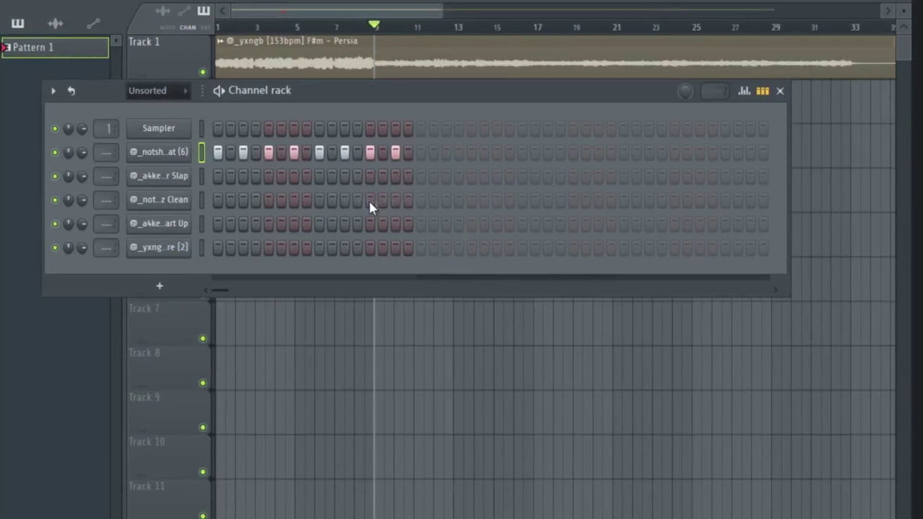
left_click(420, 152)
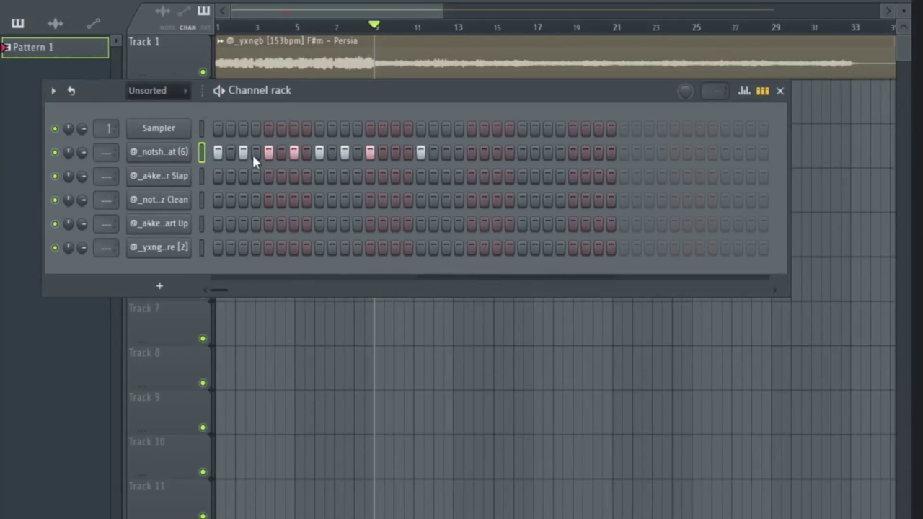
right_click(183, 152)
left_click(421, 205)
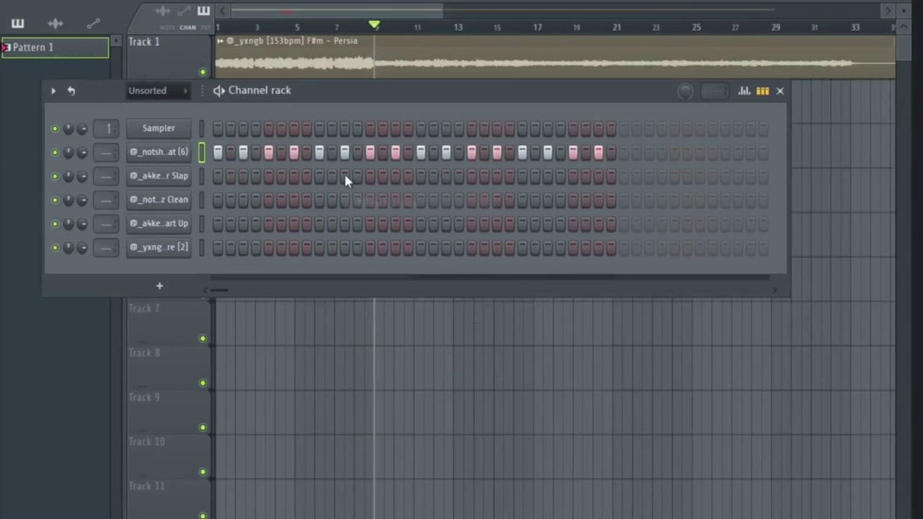
Open that channel's piano roll and duplicate its two bars of C5 notes into bars 3 and 4.
right_click(197, 152)
left_click(209, 153)
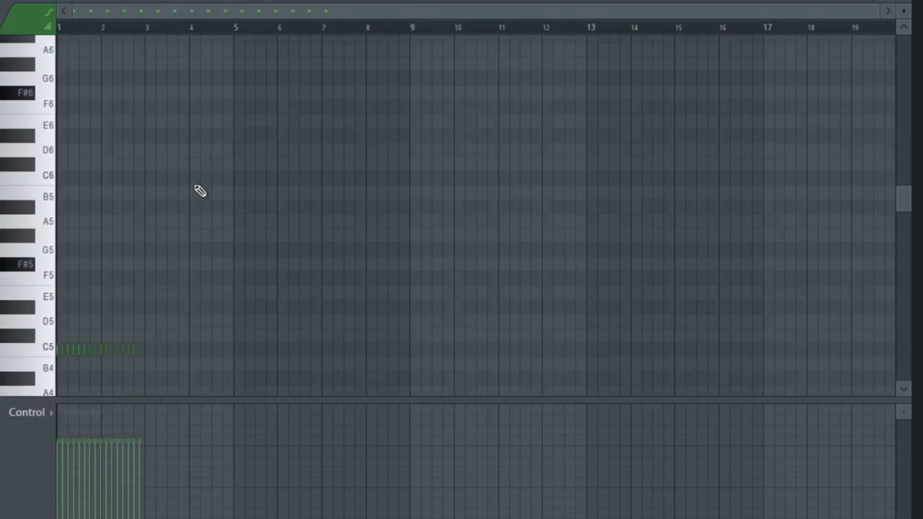
scroll(71, 29, "up", 6)
left_click_drag(114, 11, 1, 10)
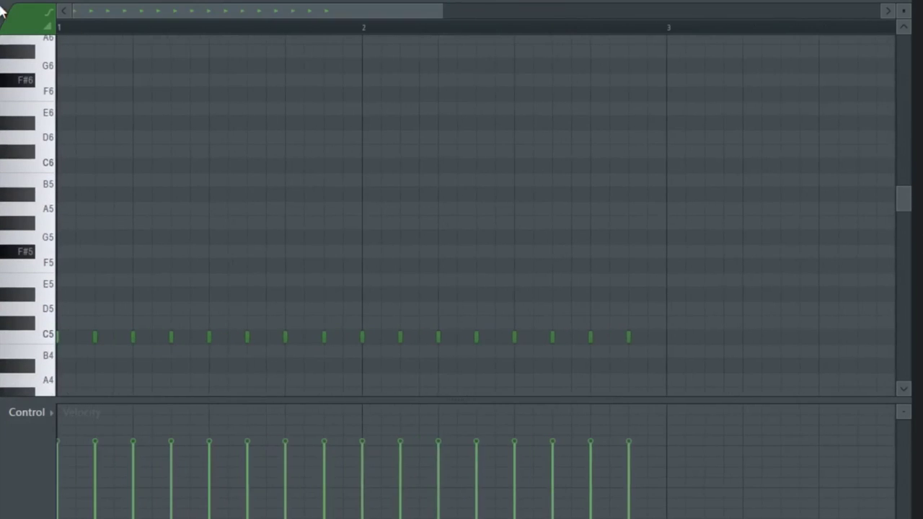
key("ctrl+a")
key("ctrl+b")
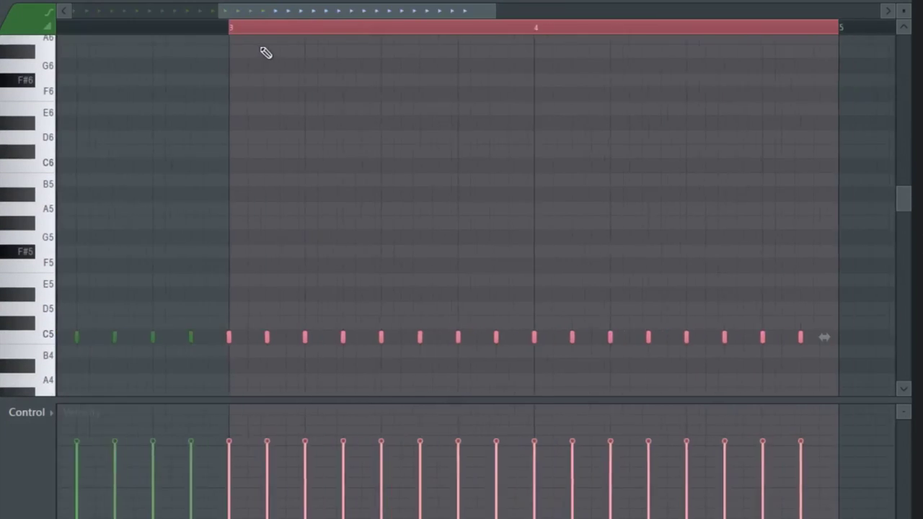
Apply legato to all the C5 notes in bars 1 to 4 and lengthen the last one to the end of bar 4.
left_click(291, 34)
left_click_drag(287, 19, 214, 11)
scroll(209, 27, "down", 3)
key("ctrl+a")
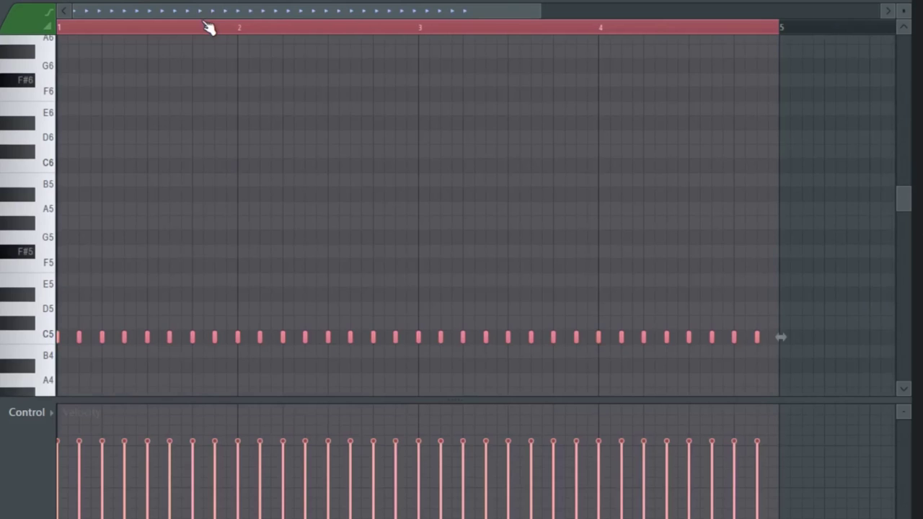
key("space")
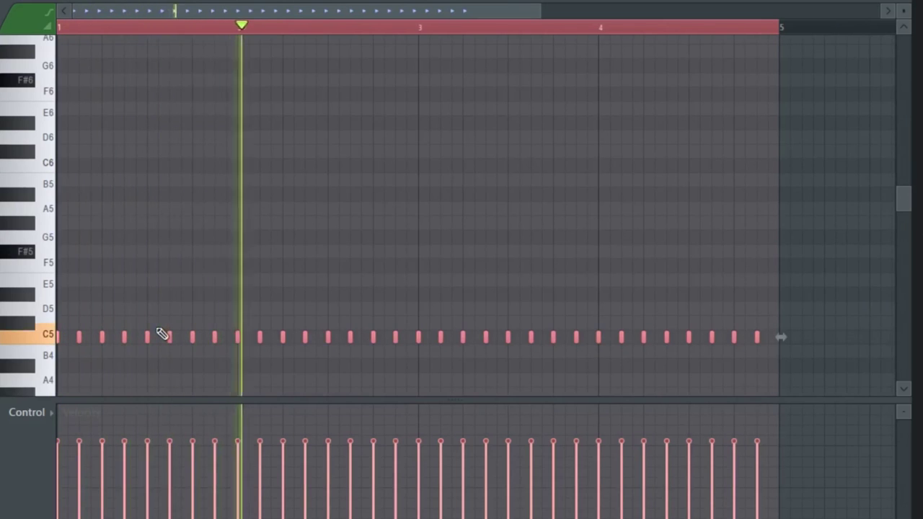
key("ctrl+l")
key("space")
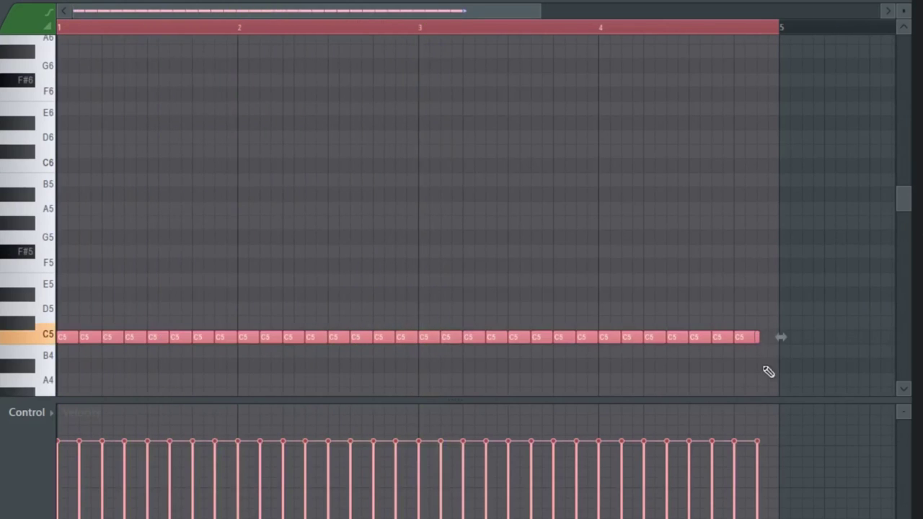
key("ctrl+d")
left_click(762, 337)
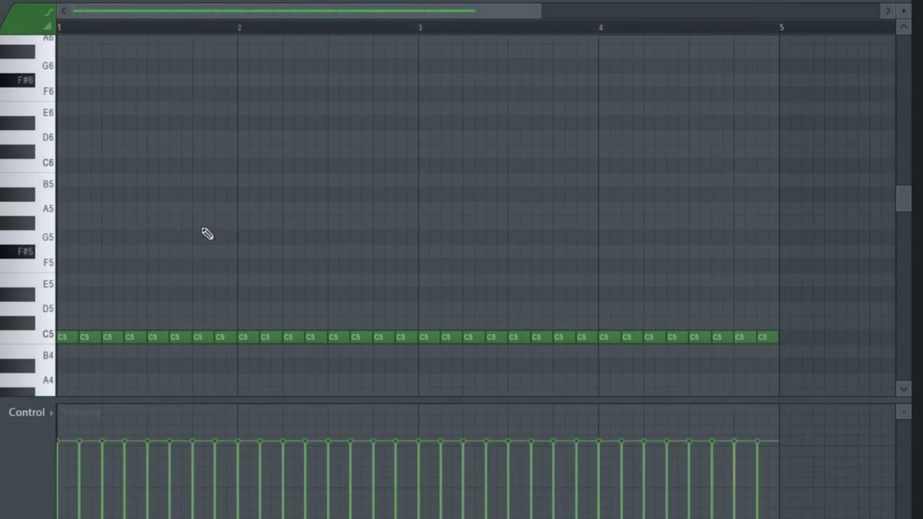
Chop the C5 note halfway between beats 2 and 3 of bar 2 into eight slices and keep only the first four.
key("space")
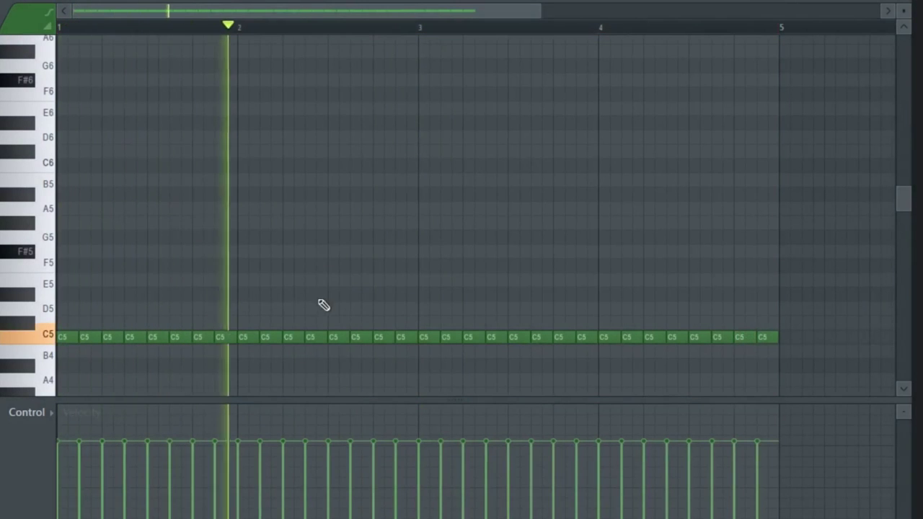
left_click_drag(344, 307, 344, 362)
left_click_drag(308, 318, 308, 363)
key("ctrl+u")
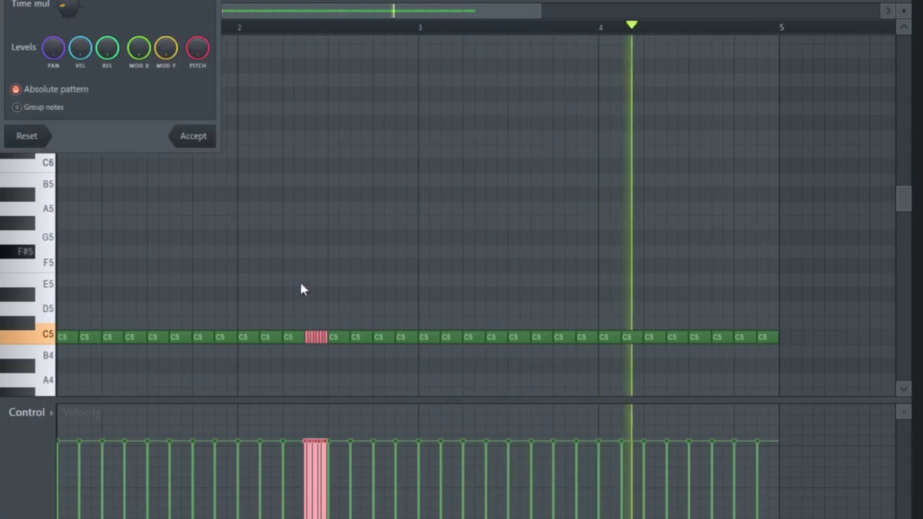
left_click(190, 140)
scroll(324, 37, "up", 5)
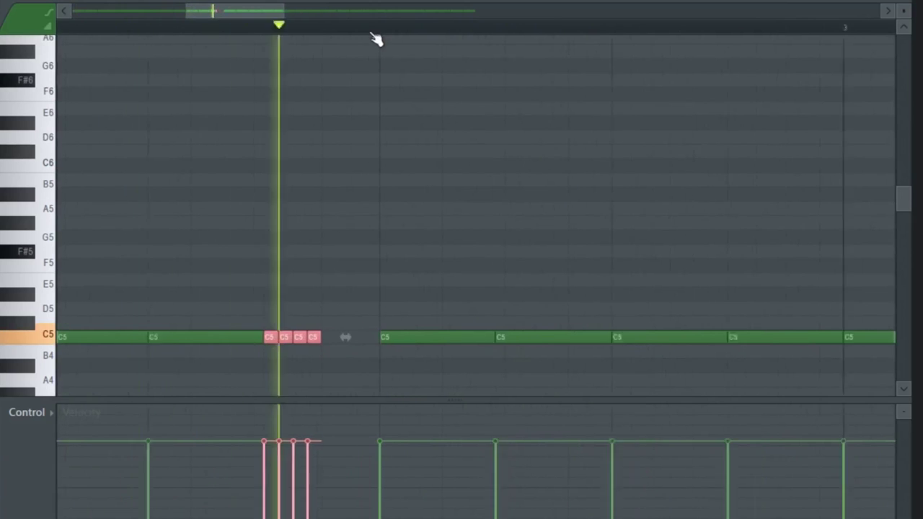
scroll(373, 36, "down", 4)
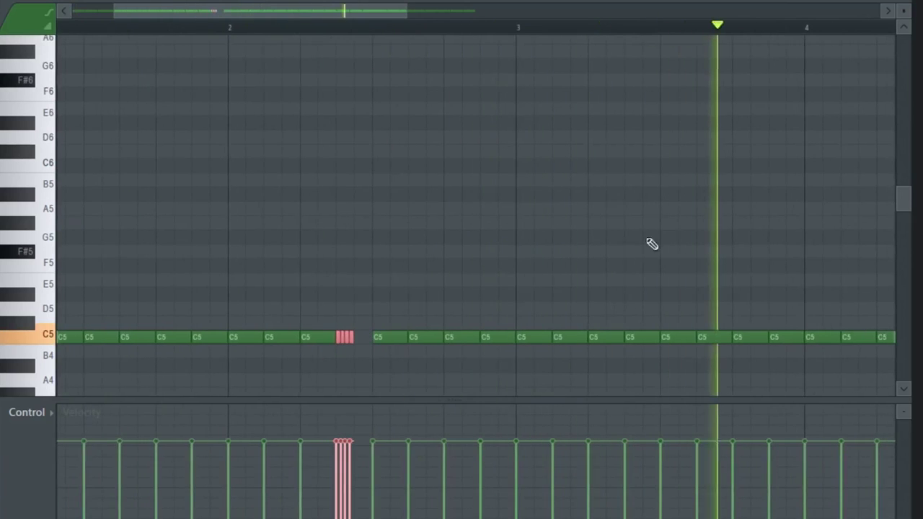
Chop the C5 note on beat 2 of bar 3 into eight slices and keep only the first four.
left_click(607, 338)
key("alt+u")
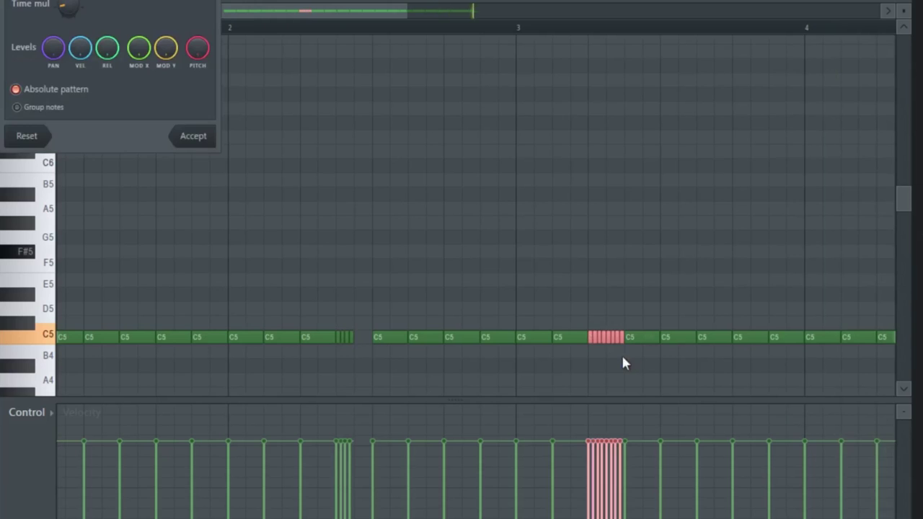
left_click(212, 137)
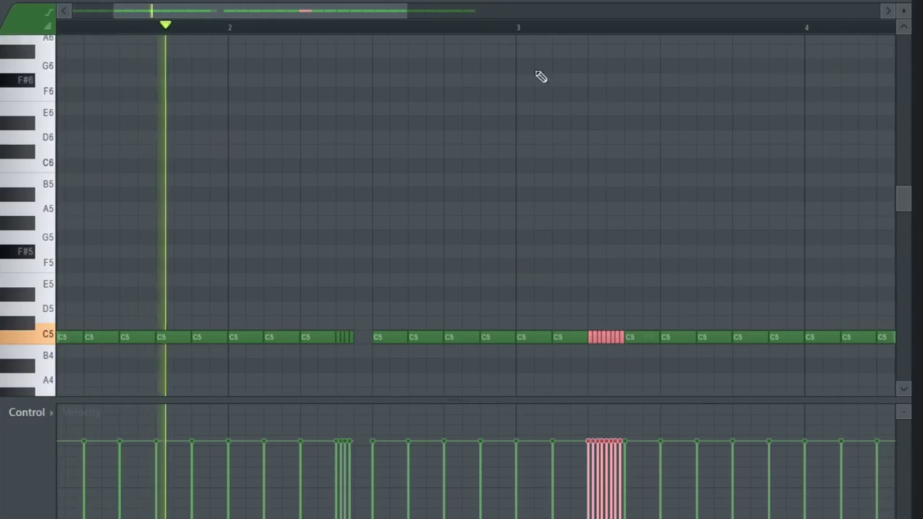
scroll(614, 43, "up", 2)
scroll(627, 58, "down", 4)
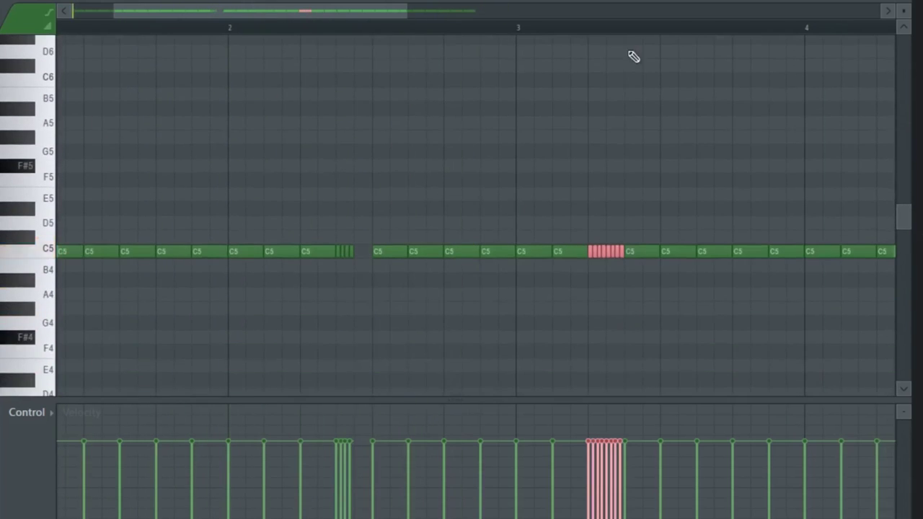
scroll(638, 40, "up", 4)
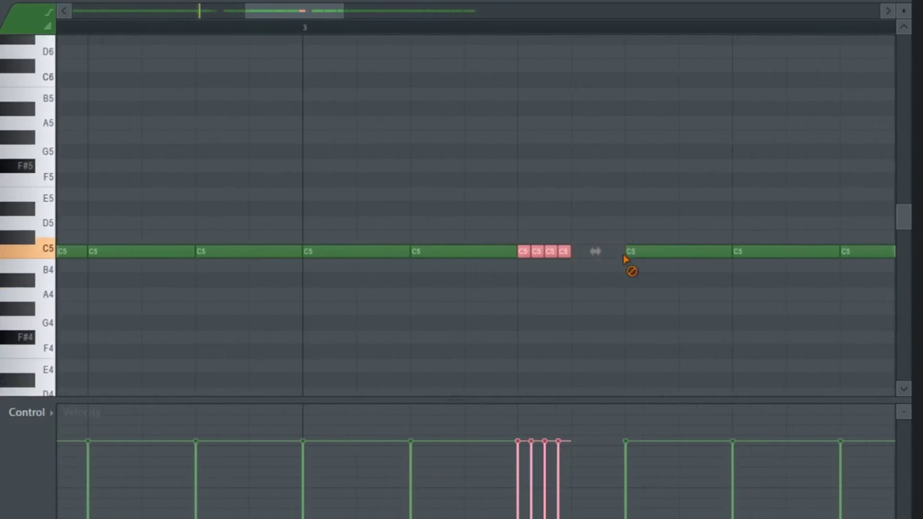
scroll(604, 37, "down", 4)
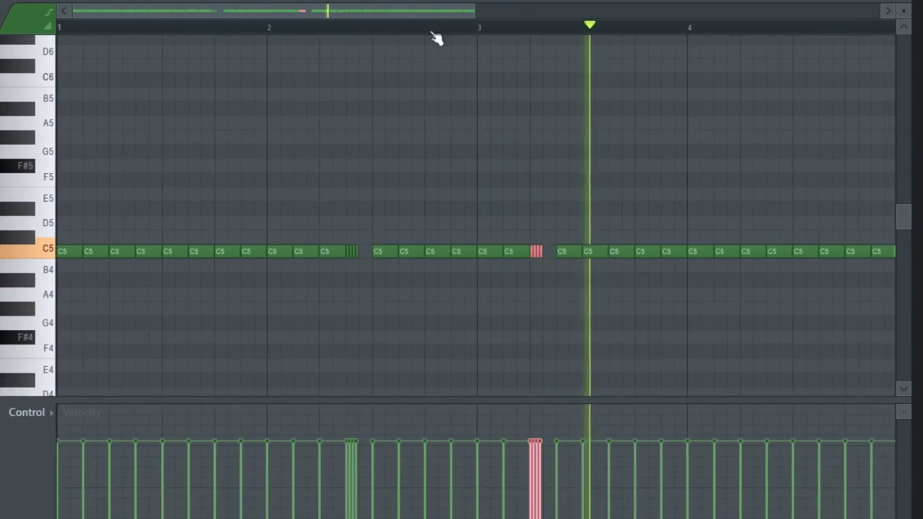
Lower the last five C5 notes in bar 4 to A#4, A4, G#4, G4 and A#4, and close the piano roll.
left_click_drag(441, 10, 484, 11)
left_click_drag(589, 230, 687, 278)
left_click_drag(583, 252, 639, 315)
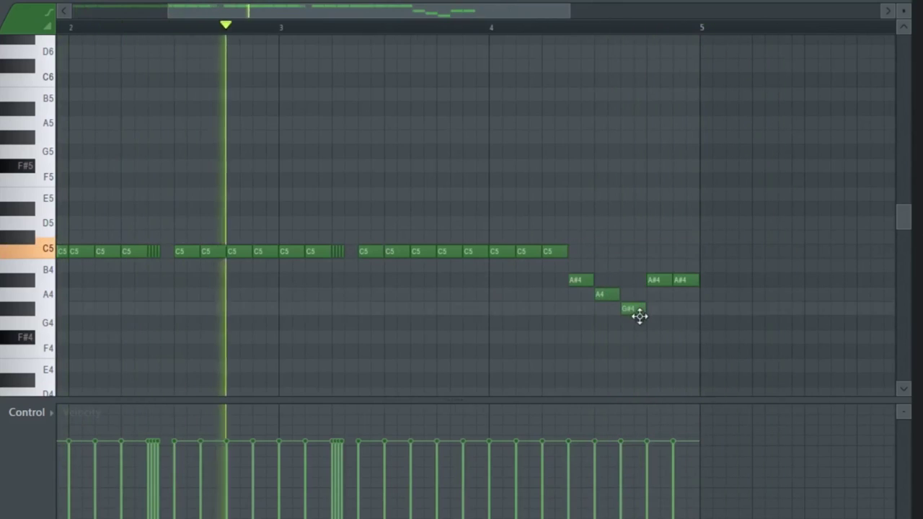
left_click_drag(659, 279, 661, 323)
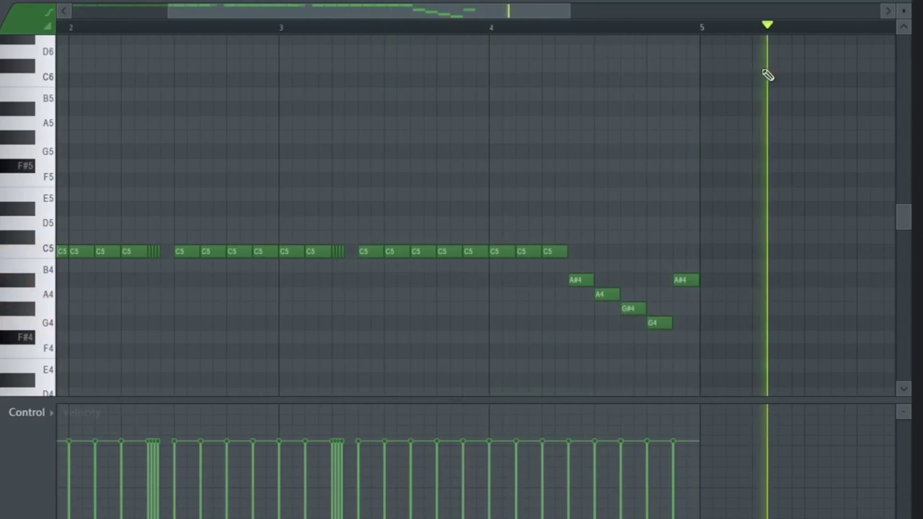
scroll(759, 38, "down", 3)
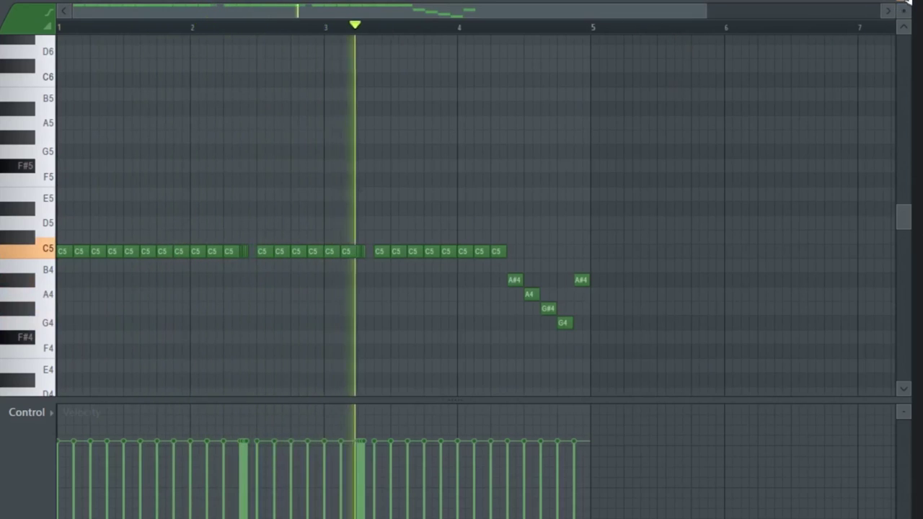
left_click(896, 2)
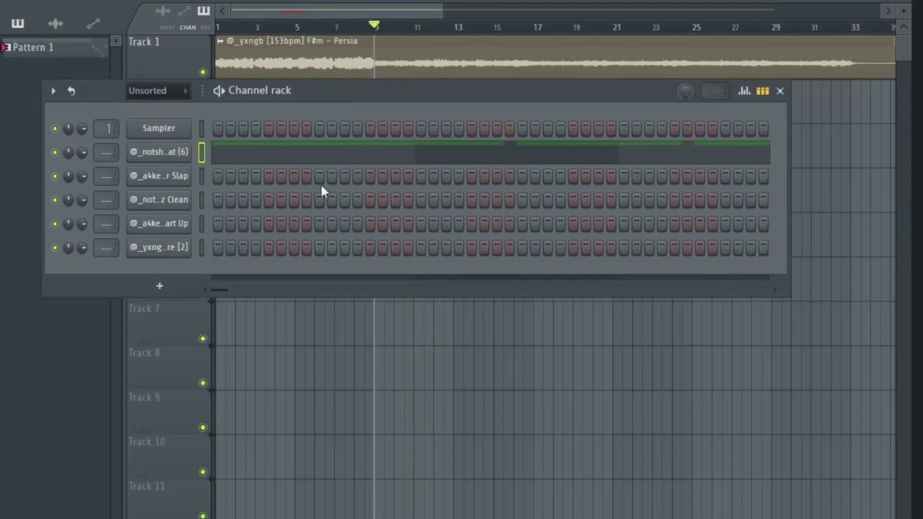
Place Pattern 1 at bar 9 on track 2 and program Slap hits every 16 steps from step 9 in new Pattern 2.
key("F6")
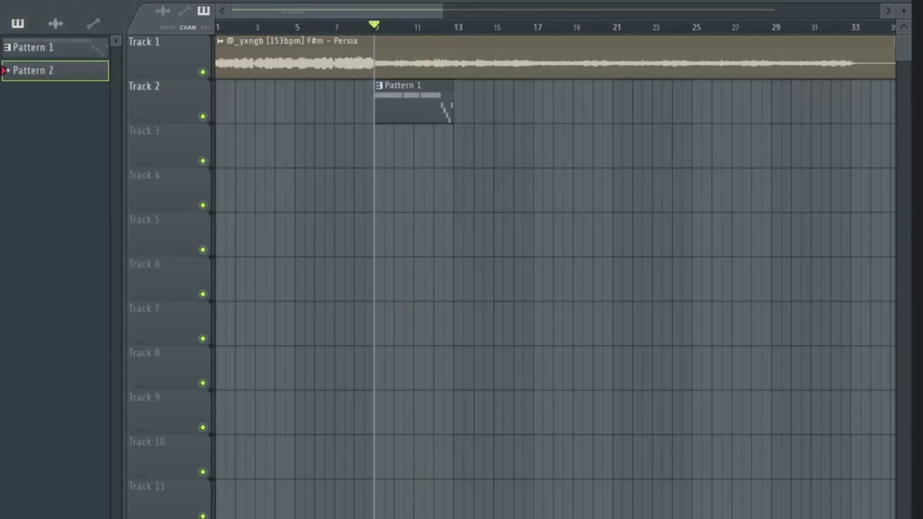
key("F6")
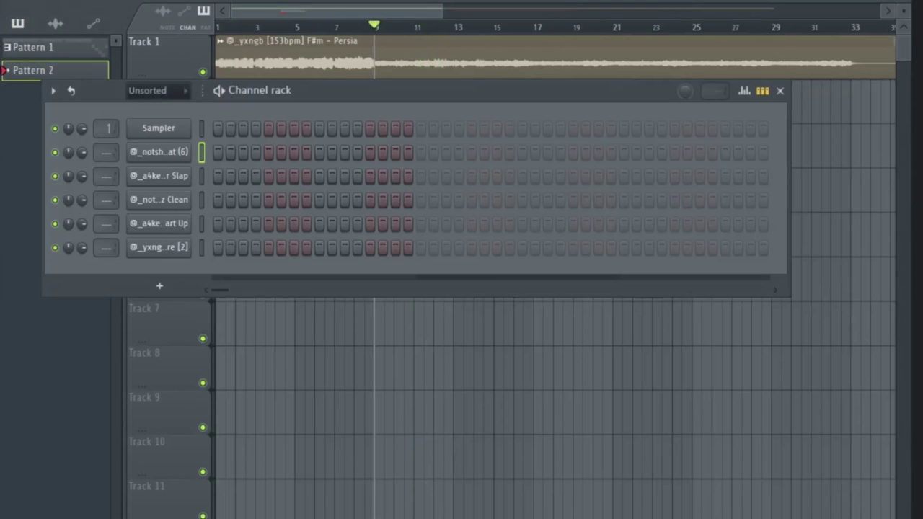
left_click(319, 176)
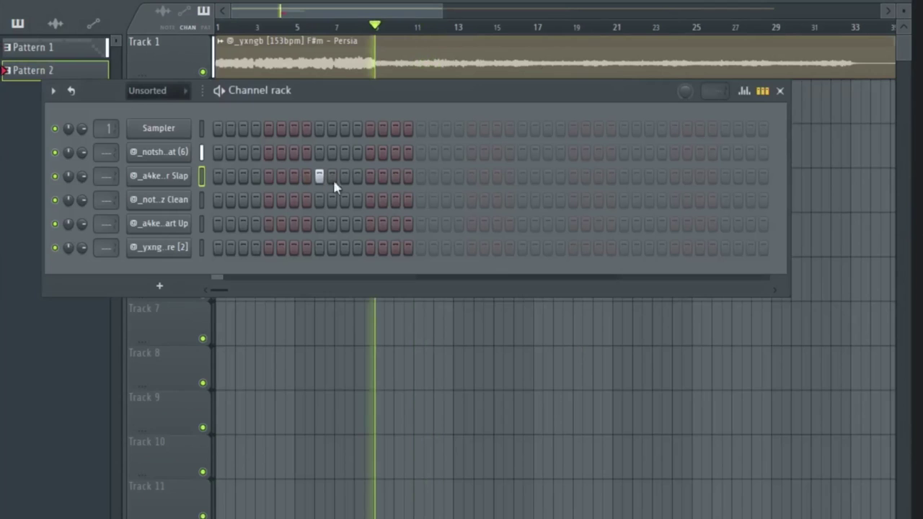
left_click(522, 175)
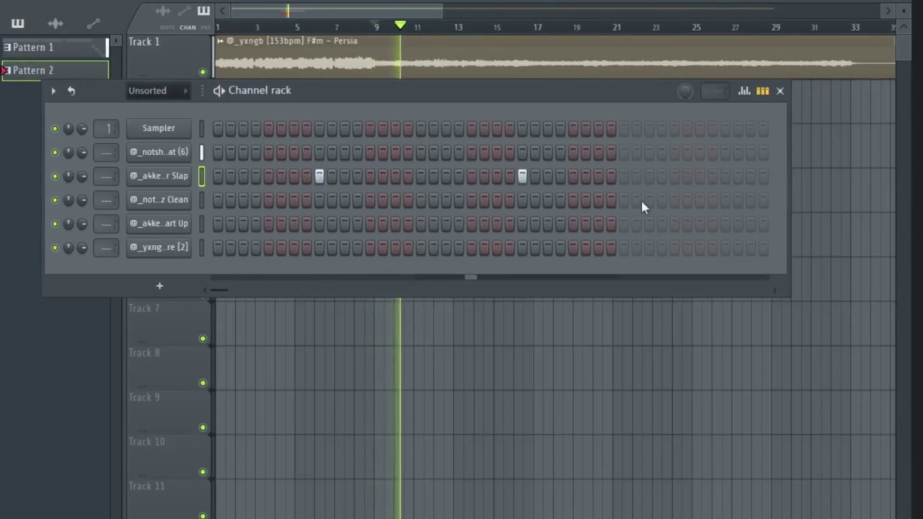
left_click(725, 176)
scroll(693, 292, "down", 2)
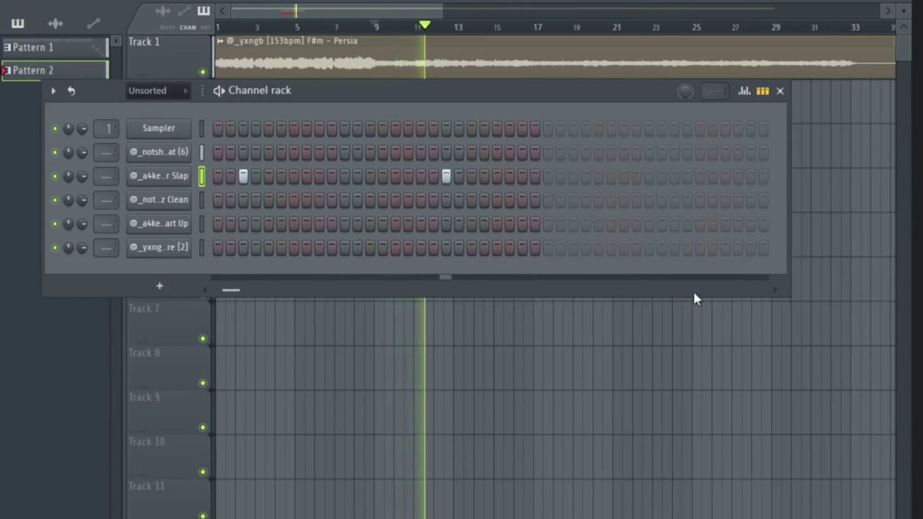
Place Pattern 2 at bar 9 on track 3 and a new empty Pattern 3 at bar 9 on track 4.
key("F6")
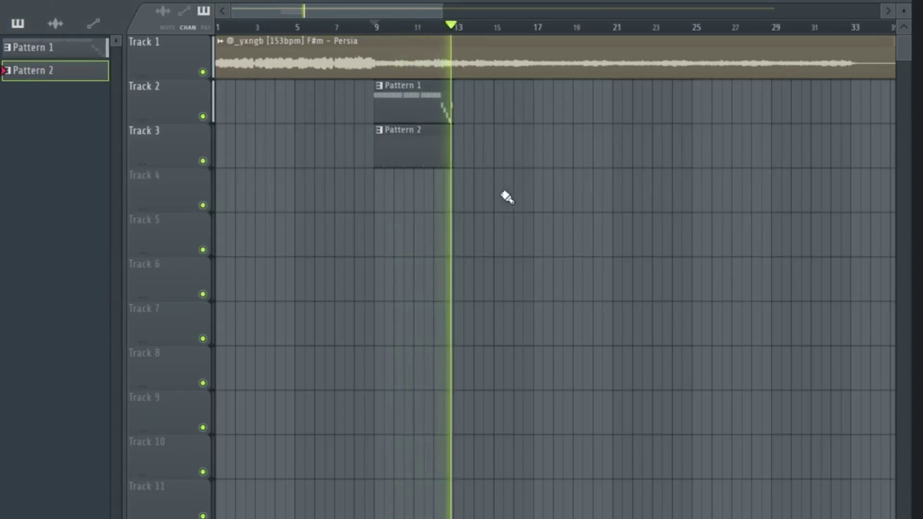
key("F4")
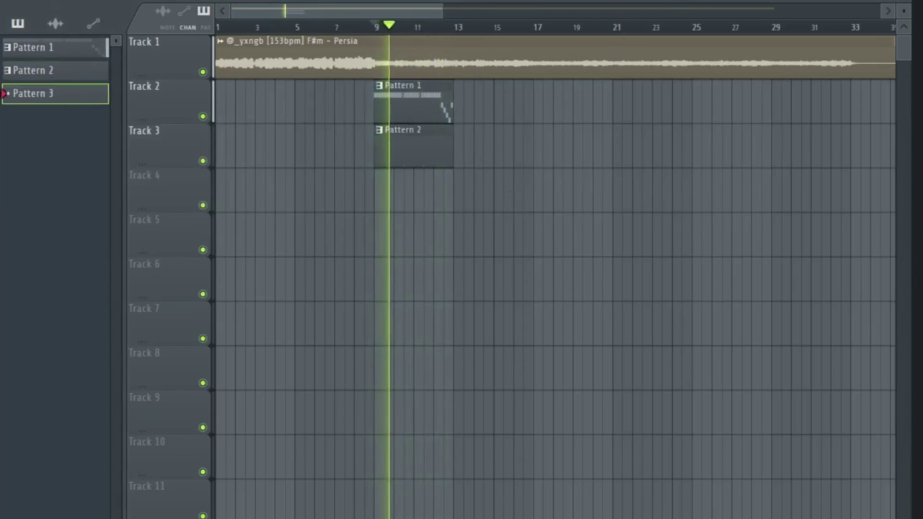
left_click(379, 189)
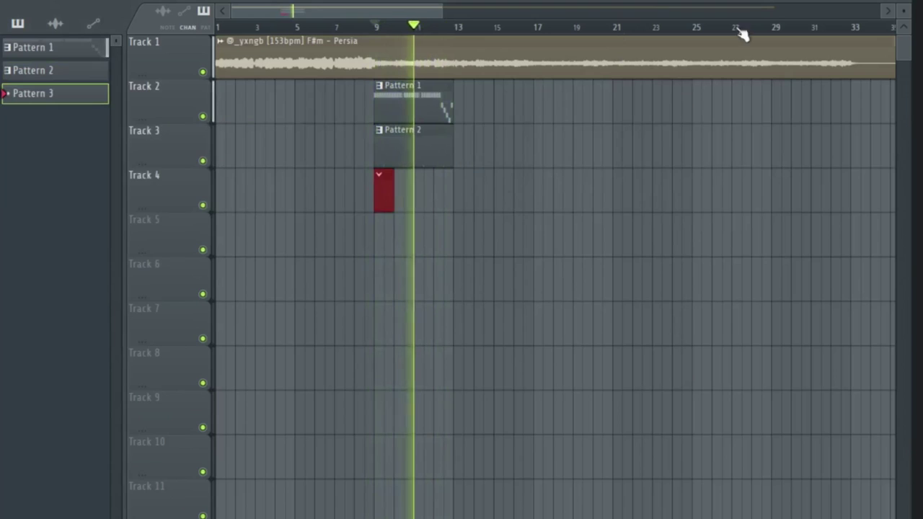
Open the last channel's piano roll in Pattern 3 and place a C5 note on step 3 of bar 1.
key("F6")
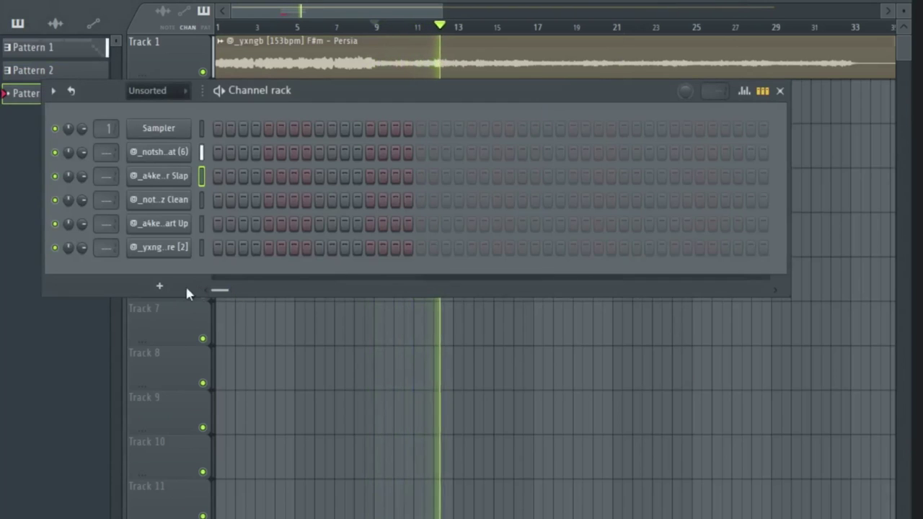
right_click(200, 254)
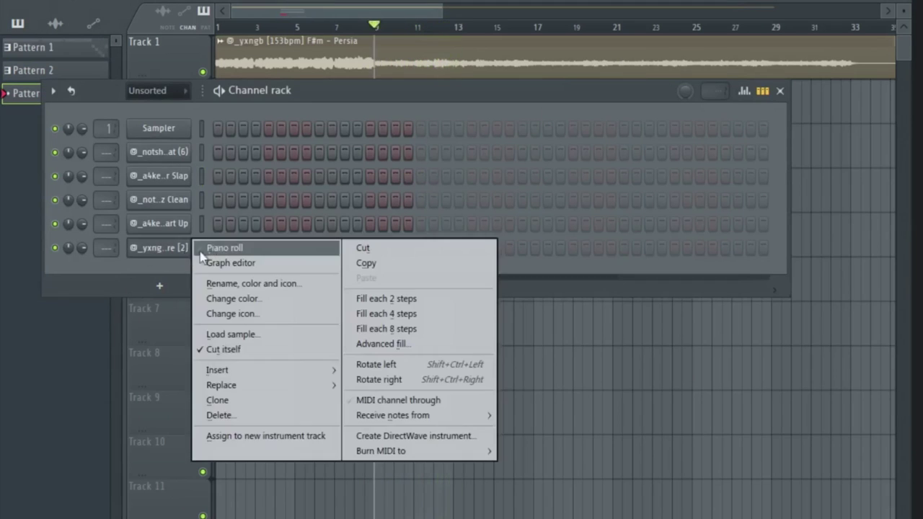
left_click(249, 245)
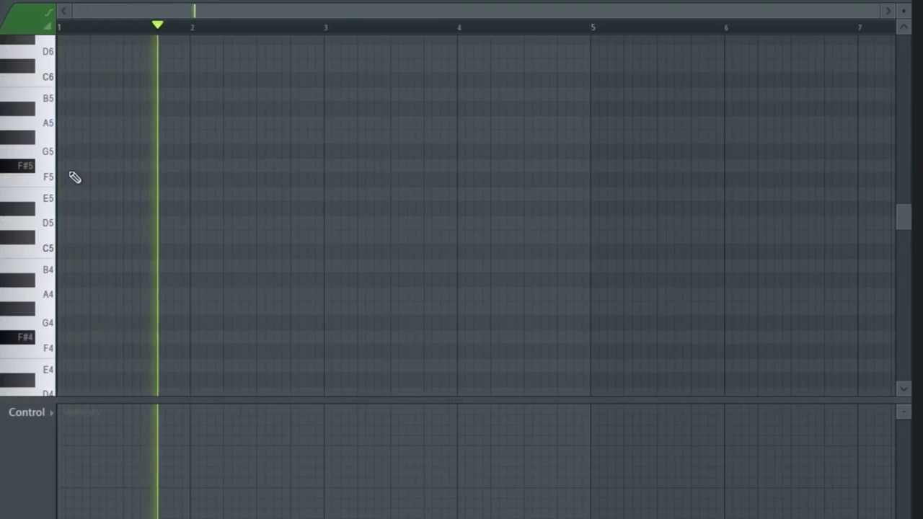
key("space")
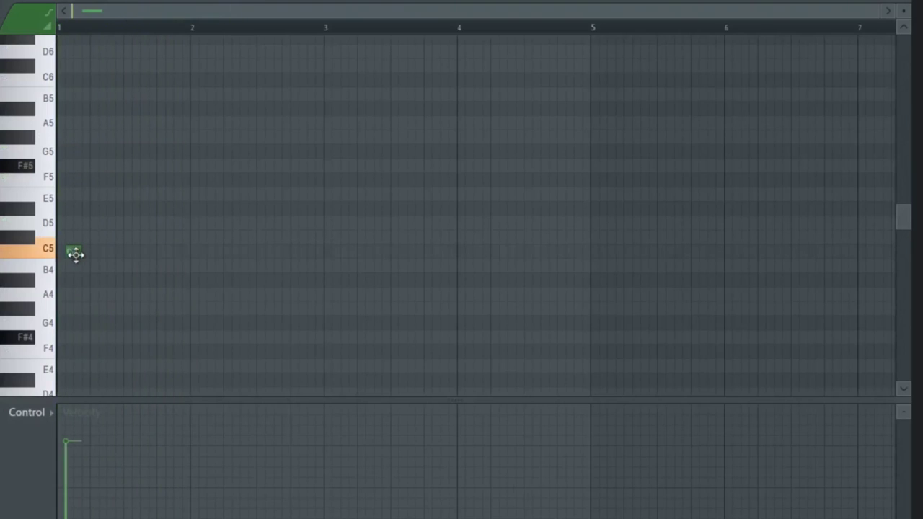
key("space")
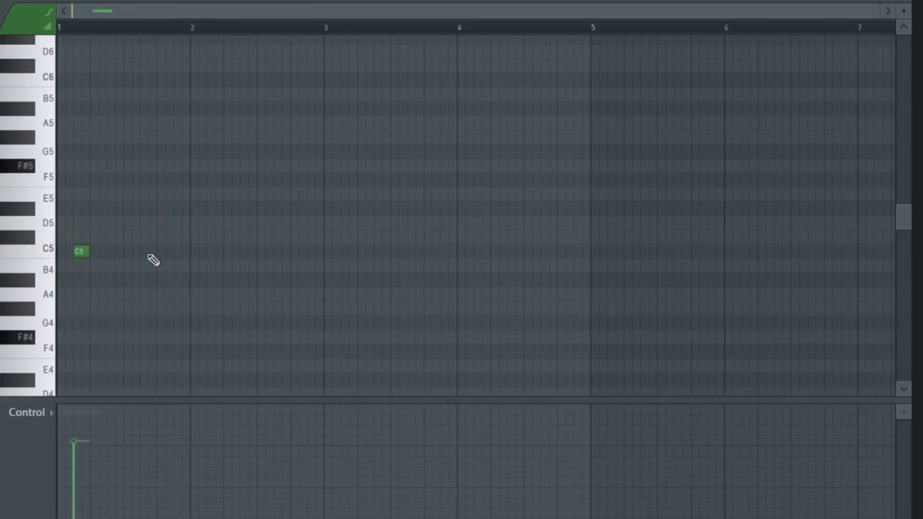
Add C5 notes on step 15 of bar 1, step 3 of bar 2 and beat 2 of bar 3.
left_click(180, 252)
left_click(224, 251)
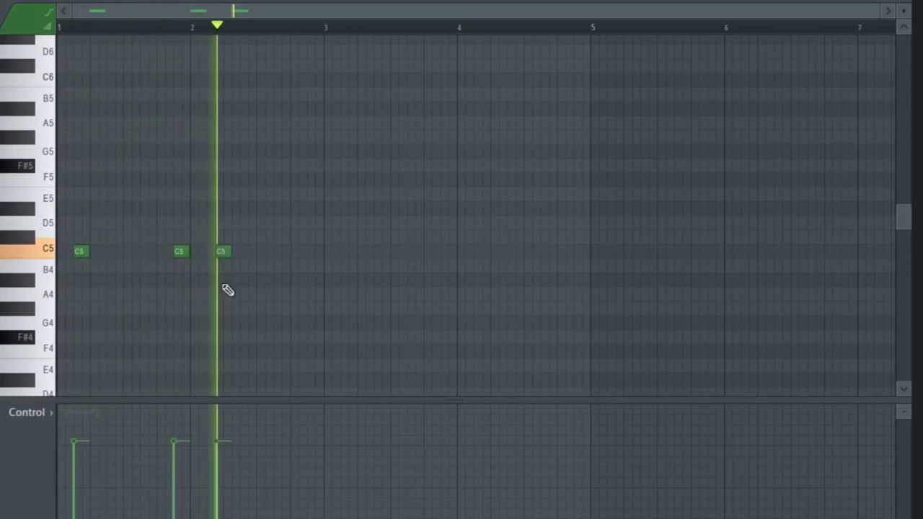
right_click(226, 253)
left_click(210, 251)
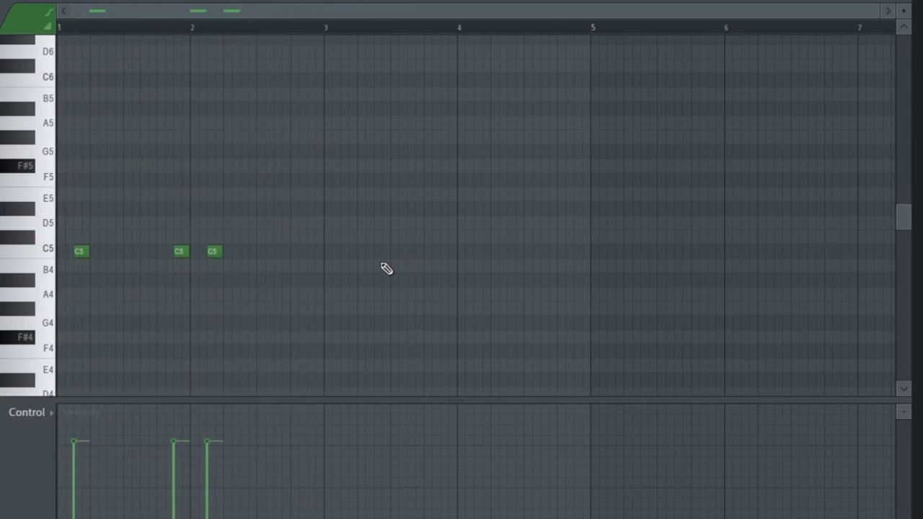
left_click(363, 251)
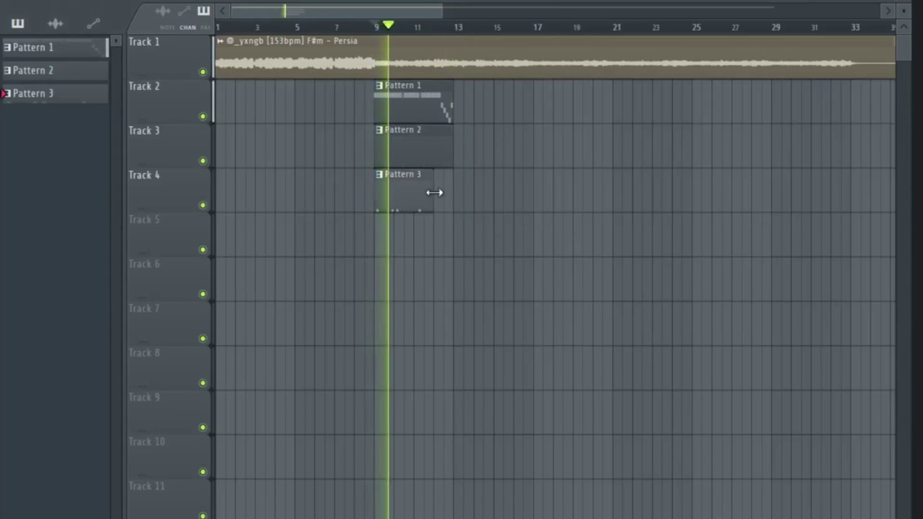
Extend the Pattern 3 clip on track 4 to four bars and create Pattern 4.
left_click_drag(434, 192, 452, 191)
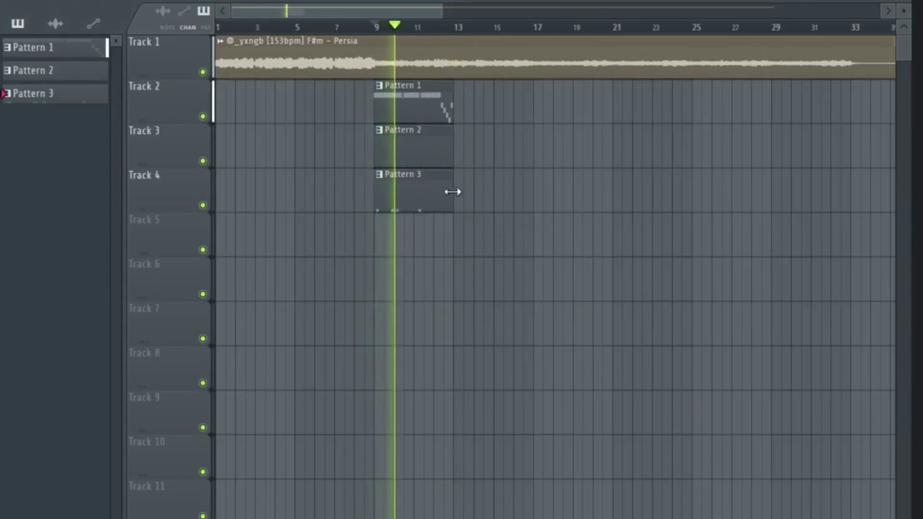
key("F4")
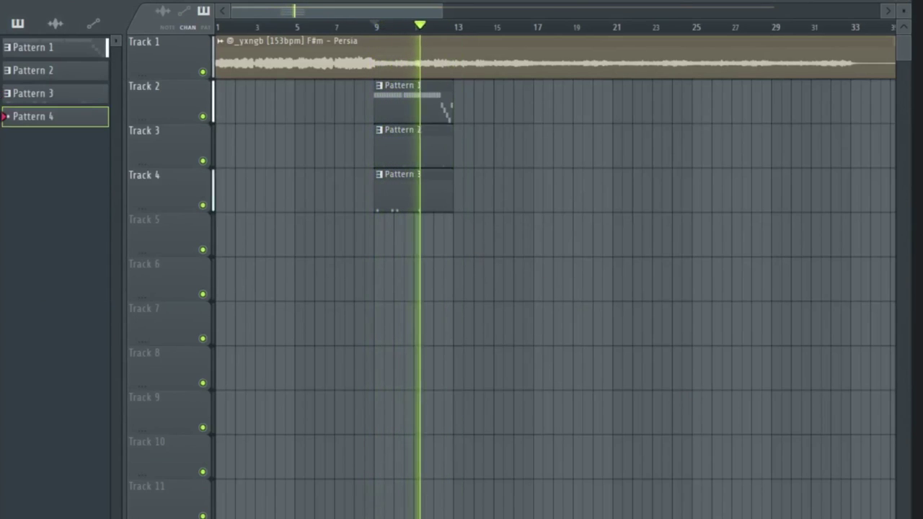
Place the empty Pattern 4 at bar 9 on track 5.
left_click(389, 232)
key("space")
left_click_drag(392, 228, 382, 231)
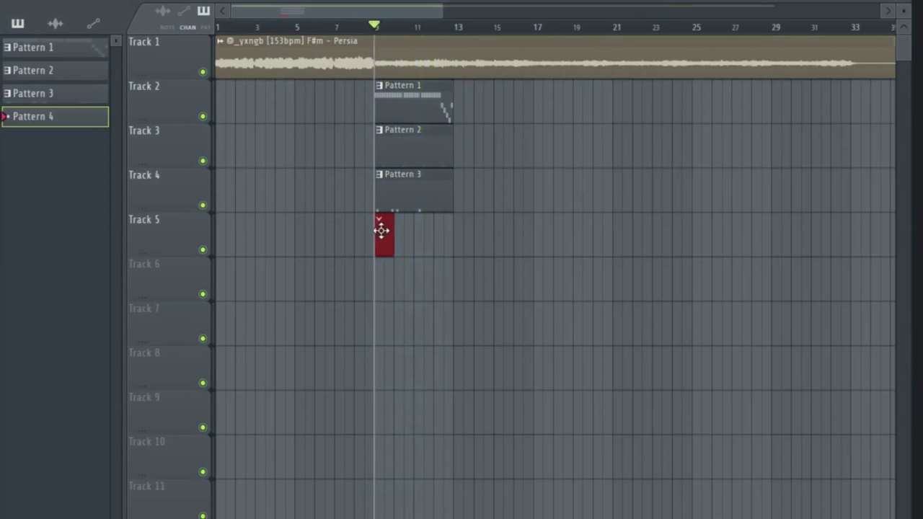
left_click(730, 1)
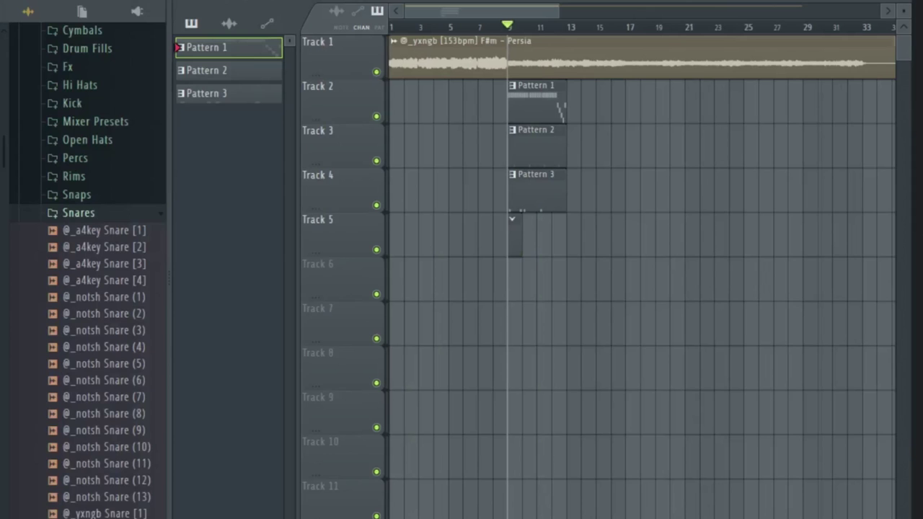
left_click(87, 214)
scroll(88, 194, "up", 4)
left_click(98, 285)
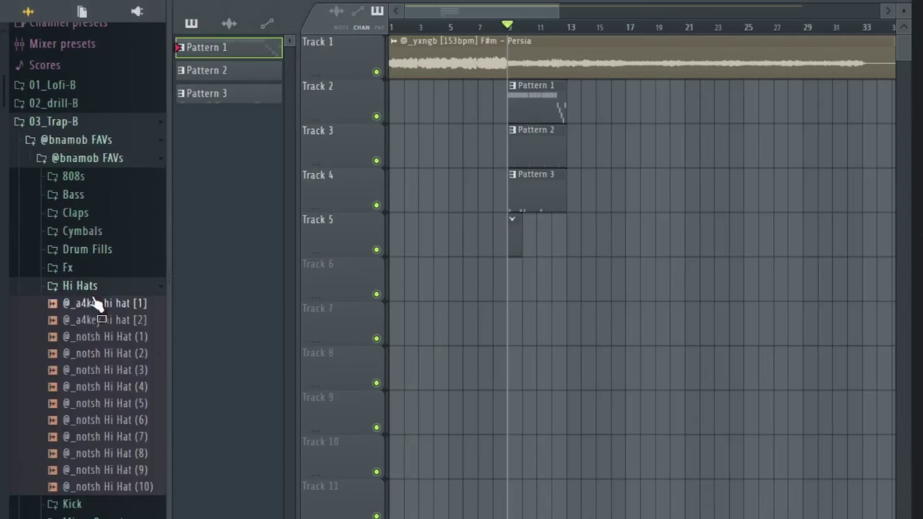
right_click(81, 441)
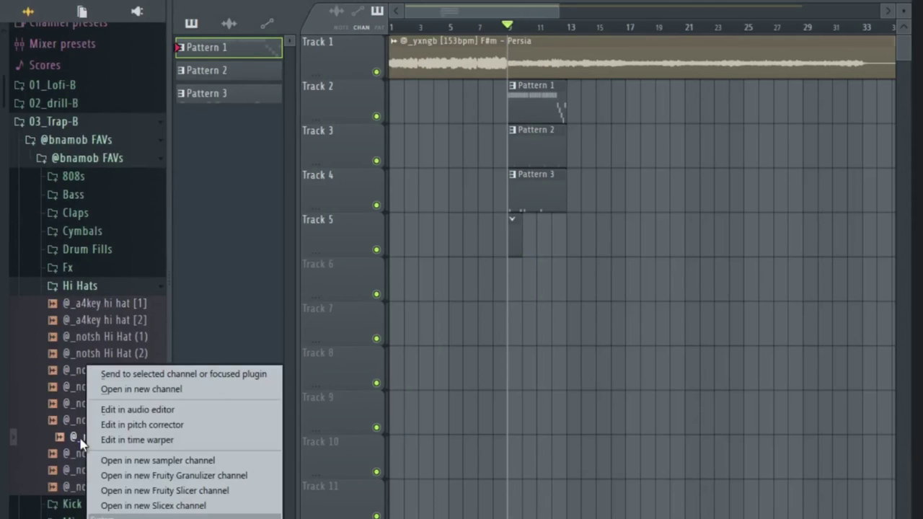
left_click(134, 389)
left_click(764, 213)
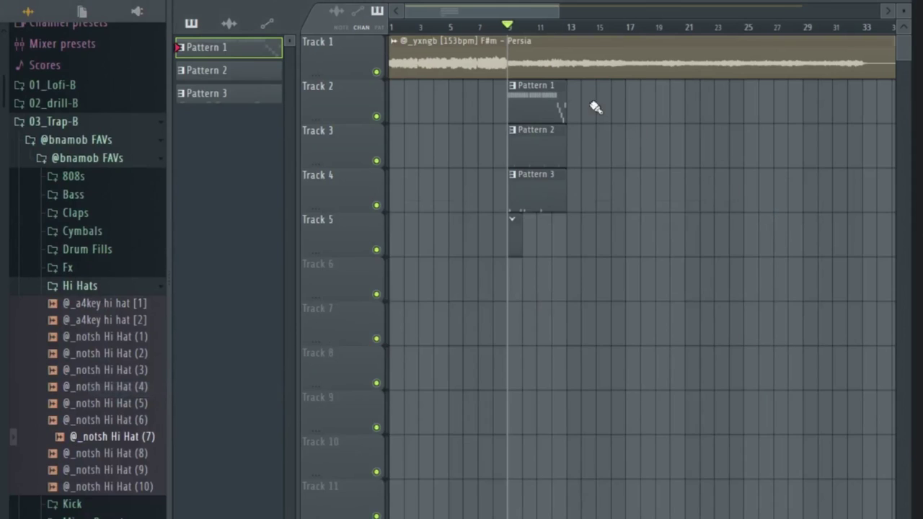
double_click(556, 100)
scroll(625, 10, "up", 3)
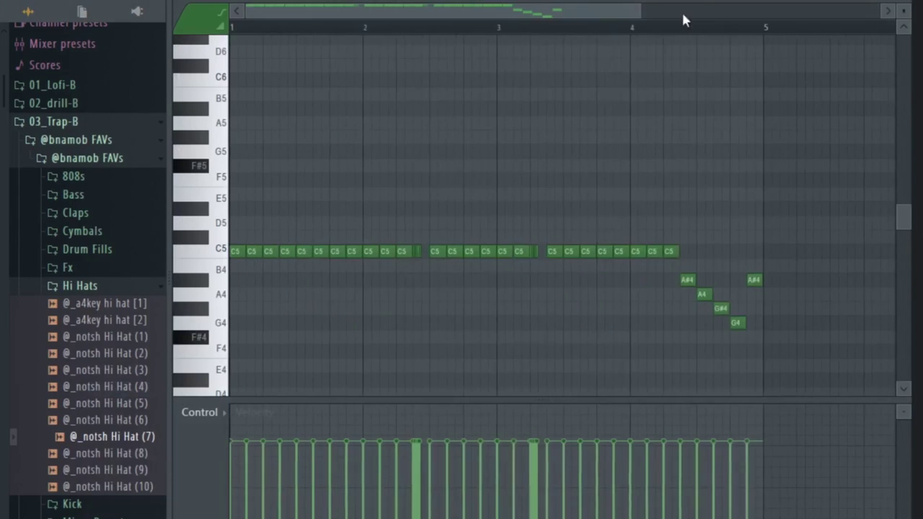
key("F6")
right_click(350, 155)
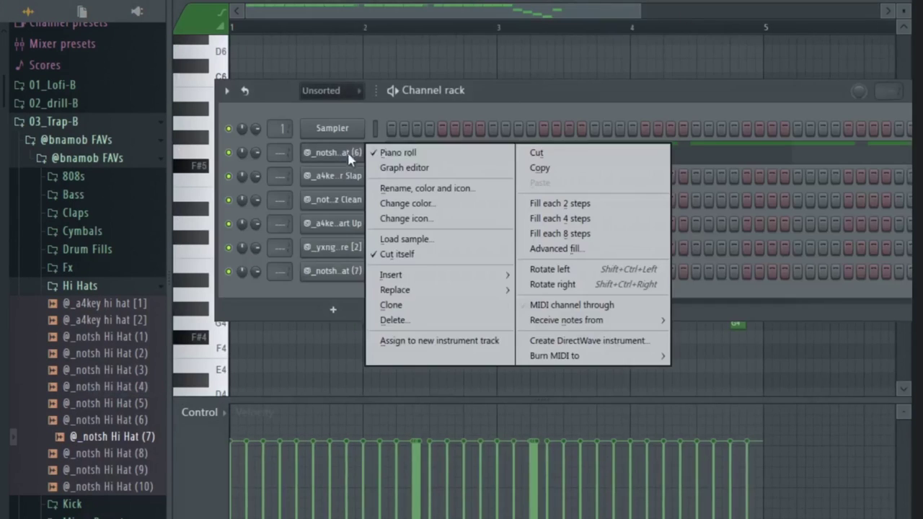
left_click(548, 168)
right_click(334, 272)
left_click(542, 303)
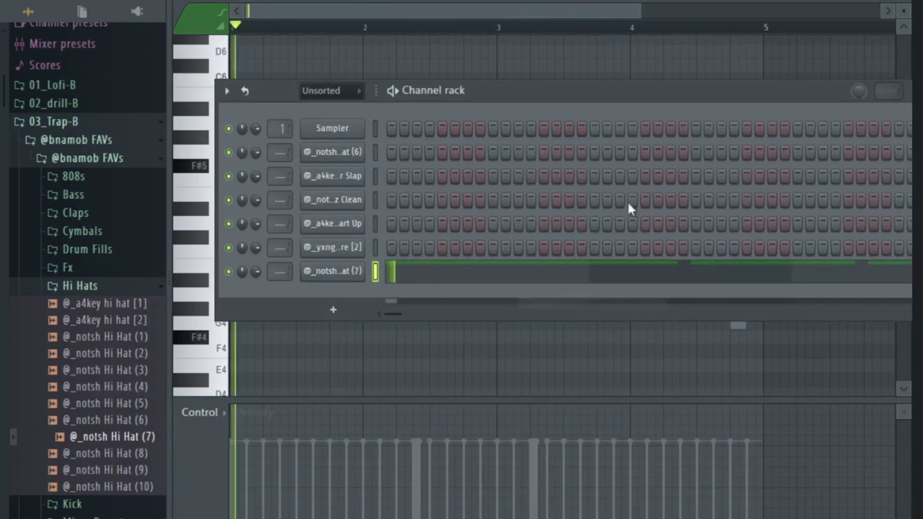
key("alt+F8")
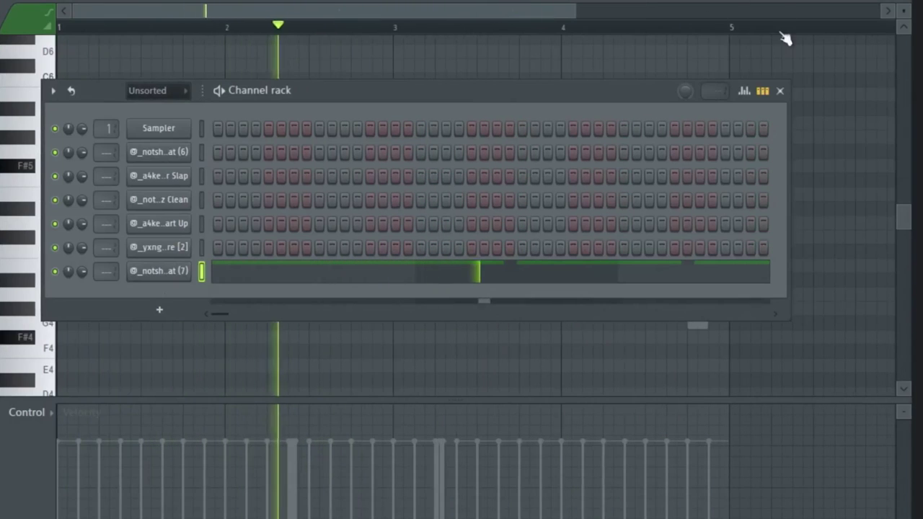
left_click(782, 91)
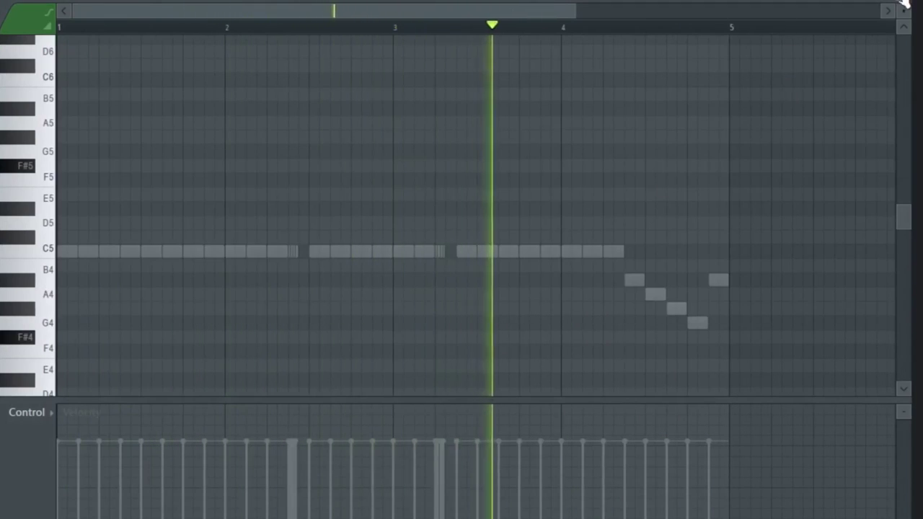
key("F5")
left_click(388, 246)
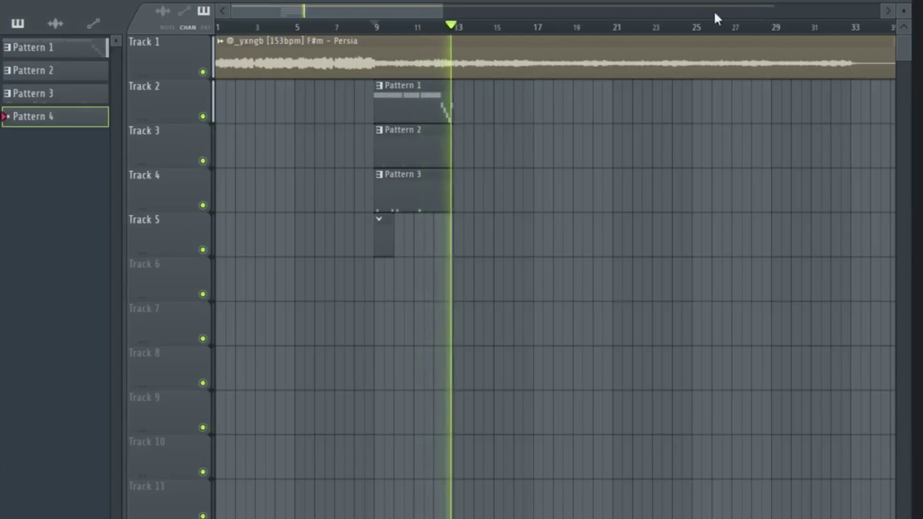
key("F6")
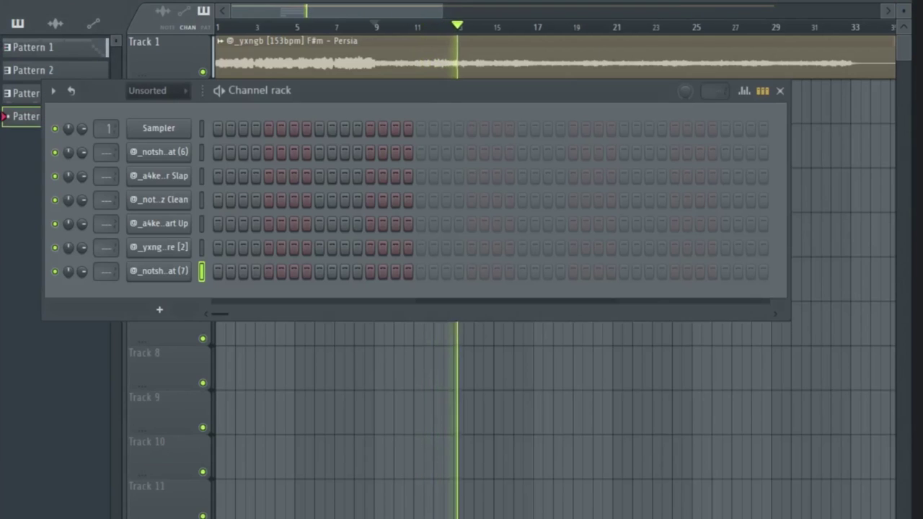
left_click(178, 202)
left_click(144, 178)
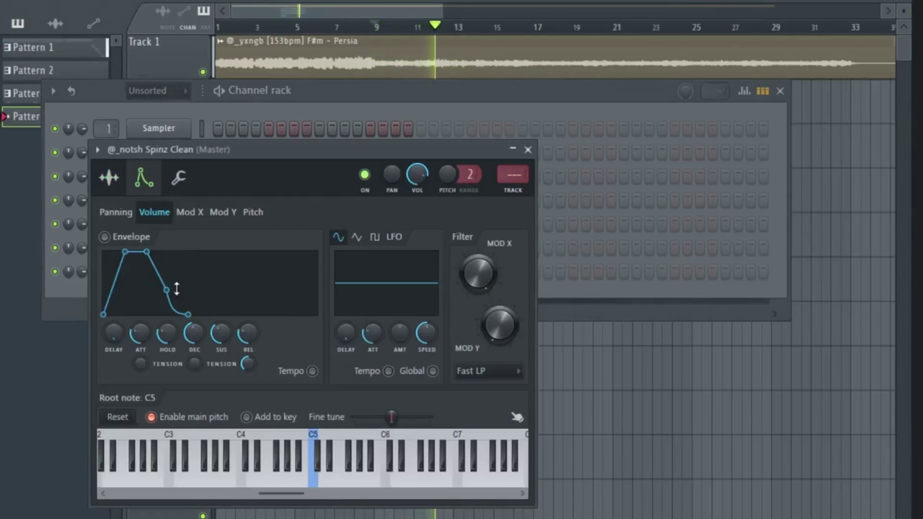
left_click(179, 178)
left_click(144, 178)
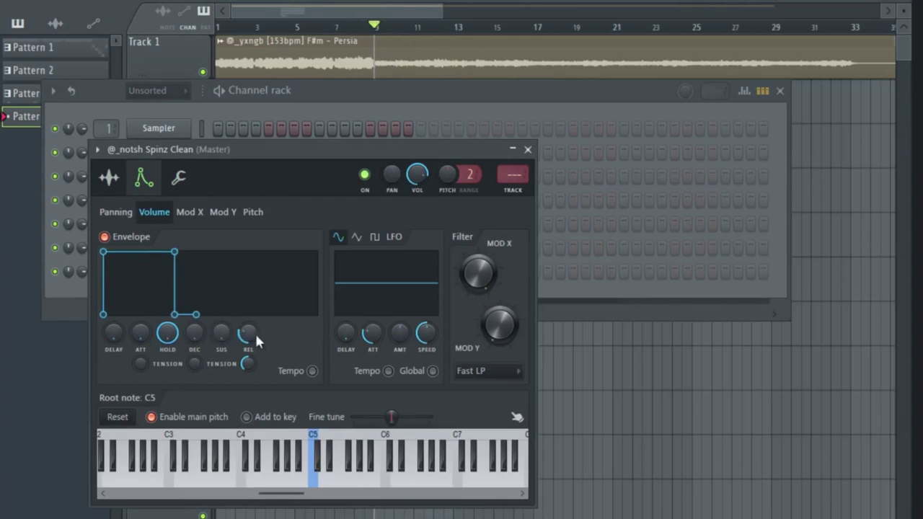
left_click(528, 150)
In the Spinz Clean channel's piano roll, draw back-to-back F#5 notes on steps 1 and 13 of bar 1 and steps 5 and 11 of bar 2.
right_click(161, 204)
left_click(213, 201)
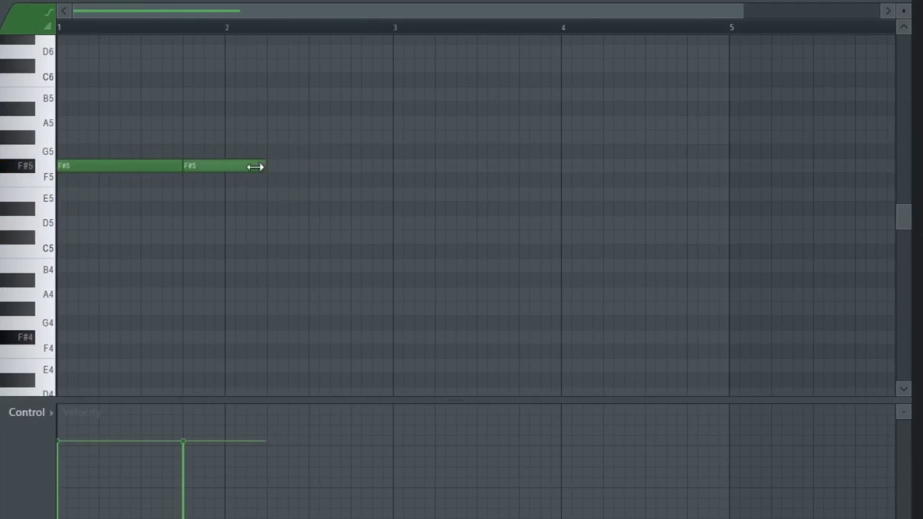
key("space")
left_click(278, 168)
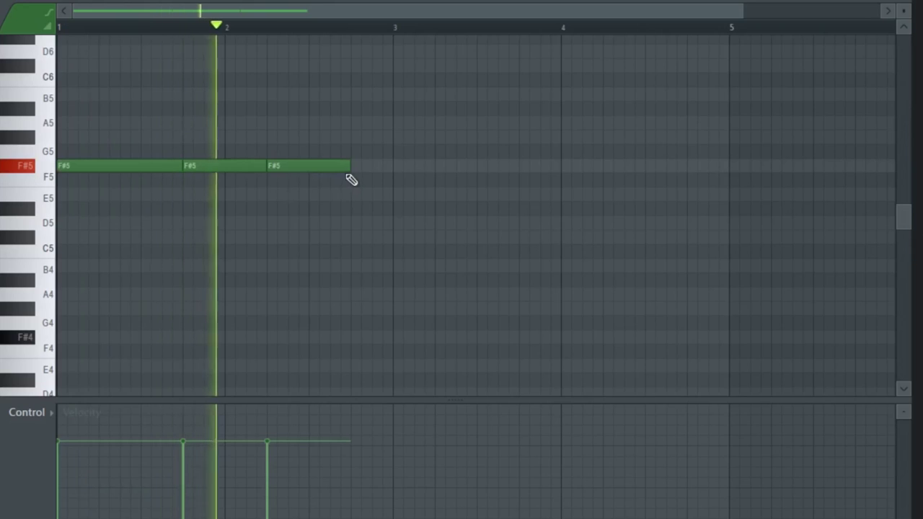
left_click_drag(344, 168, 326, 169)
left_click(341, 167)
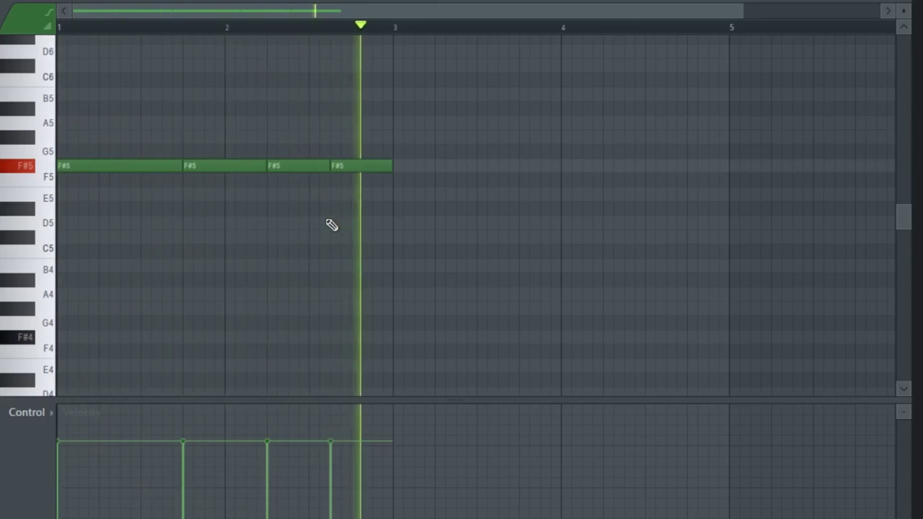
Select the four F#5 notes and duplicate them into bars 3 and 4.
left_click_drag(418, 103, 87, 243)
key("ctrl+b")
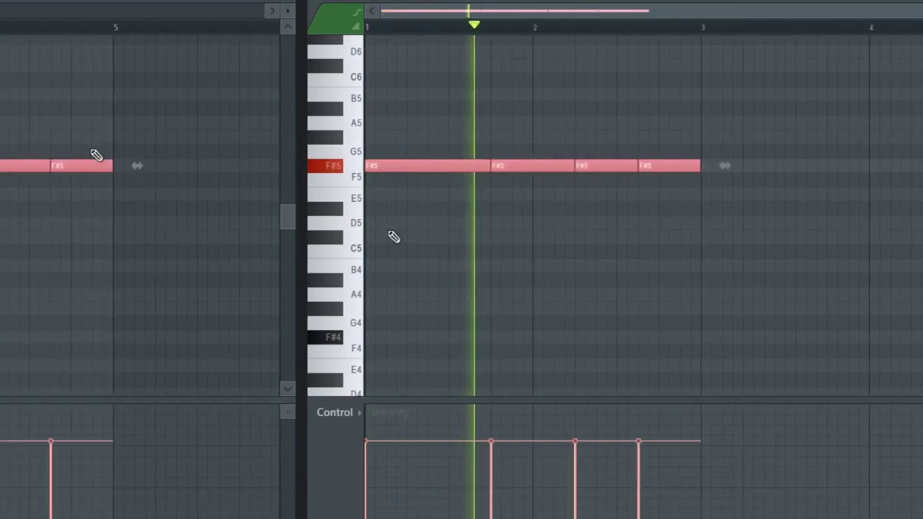
scroll(394, 27, "down", 3)
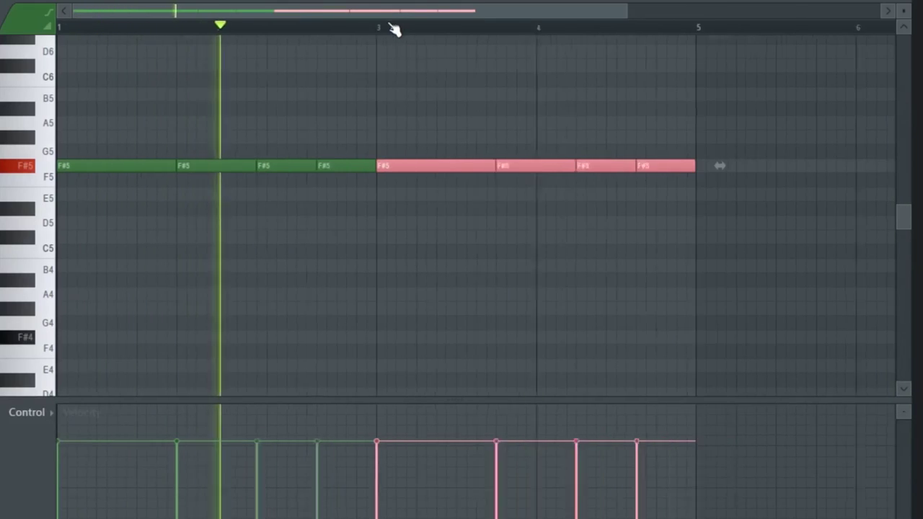
scroll(395, 27, "down", 2)
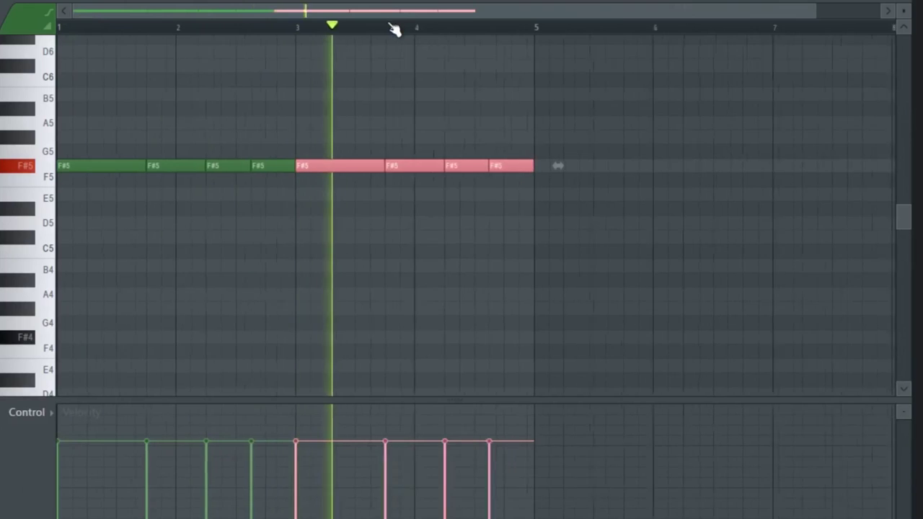
left_click(408, 59)
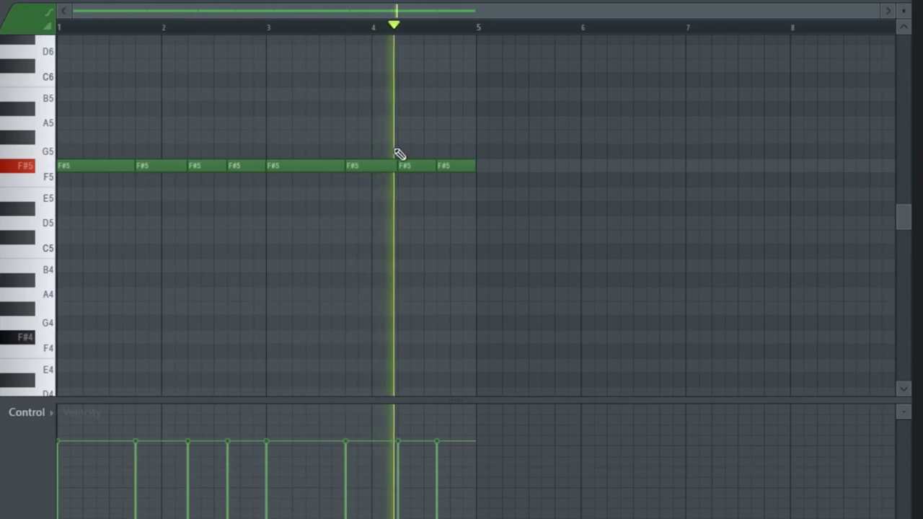
Move bar 4's last F#5 note to step 9, add a short F#5 on step 15, and play back from bar 3.
left_click_drag(446, 151, 470, 166)
left_click(456, 166)
key("space")
left_click(272, 28)
key("space")
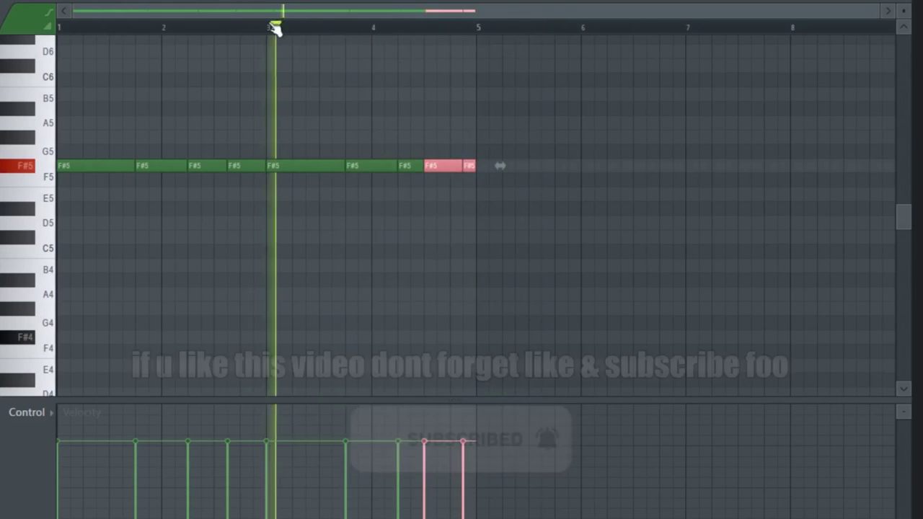
left_click(396, 84, "ctrl")
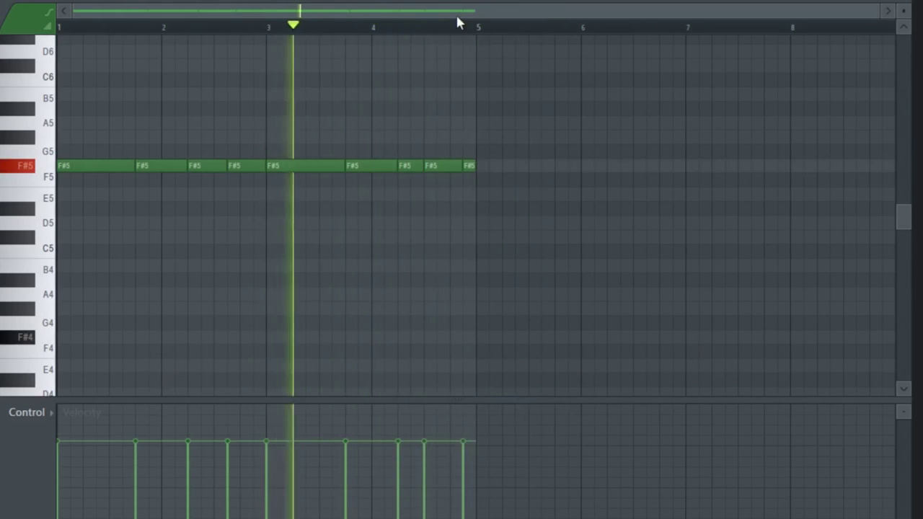
Duplicate the F#5 sequence without its short last note to bar 5, and the Pattern 1, 2 and 3 clips to bar 13.
key("ctrl+b")
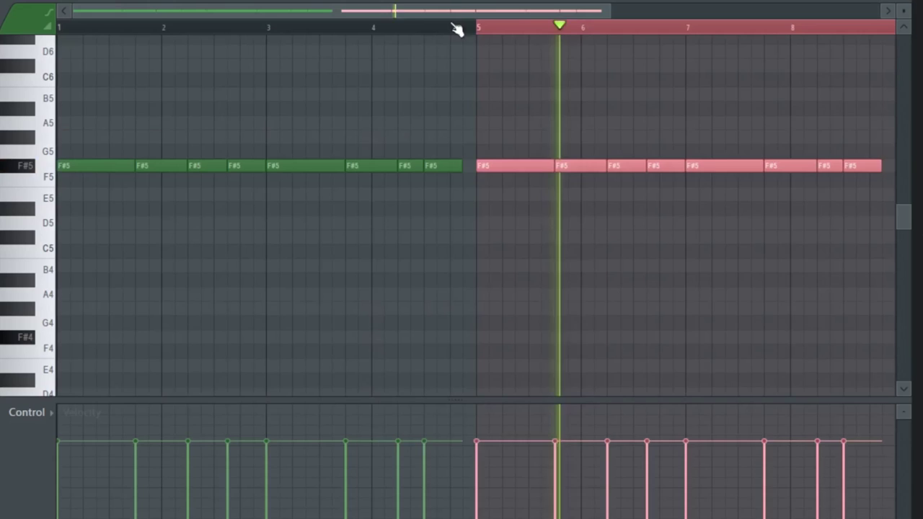
left_click(541, 27)
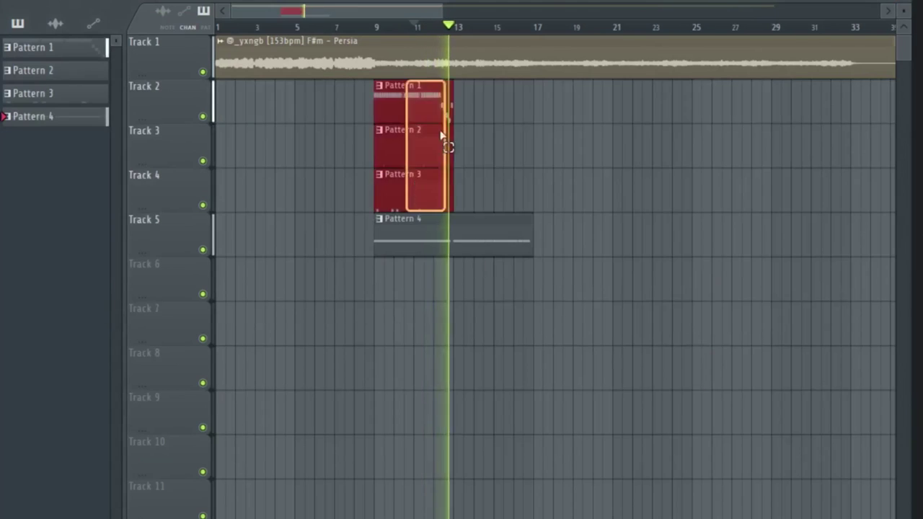
key("ctrl+b")
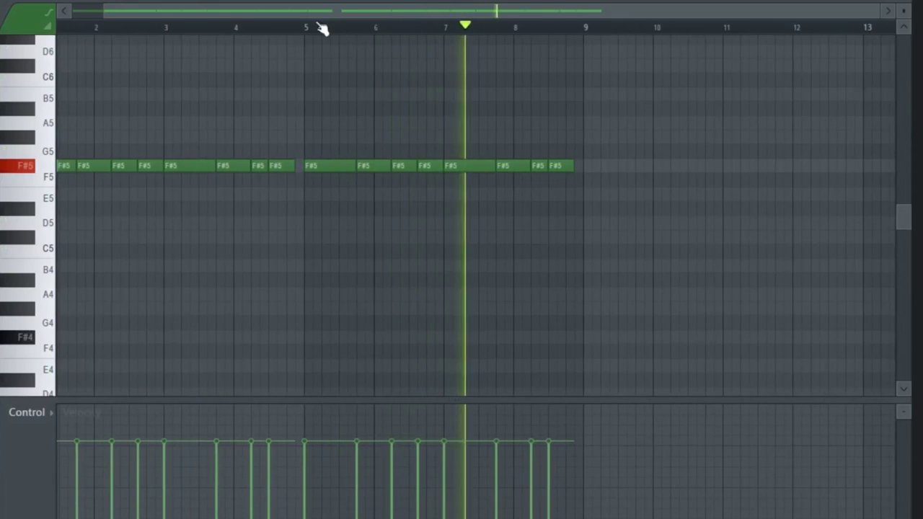
Lengthen the F#5 note on step 5 of bar 6 so that the following note starts on step 13.
left_click(316, 27)
scroll(368, 42, "up", 3)
left_click_drag(499, 166, 523, 167)
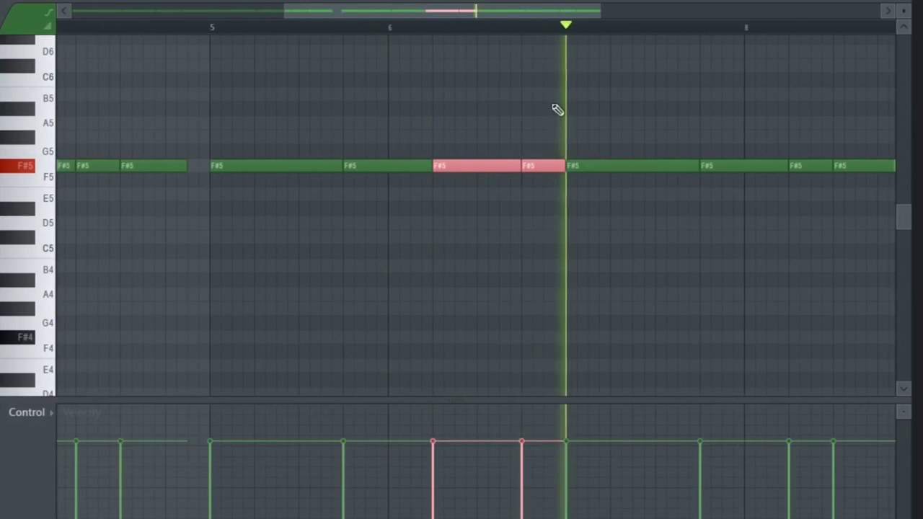
scroll(569, 31, "down", 2)
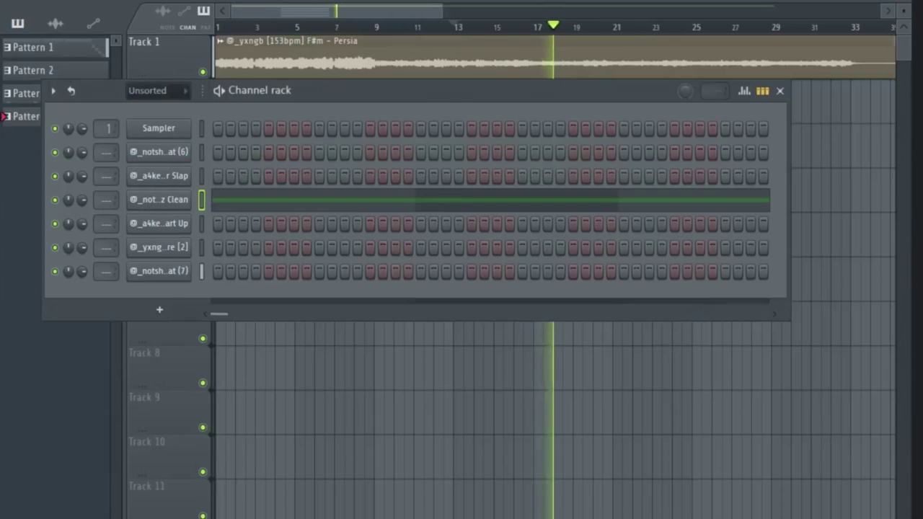
Duplicate the pattern clips on tracks 2 to 5 to bar 17 and place a new Pattern 5 at bar 9 on track 6.
key("F6")
key("ctrl+a")
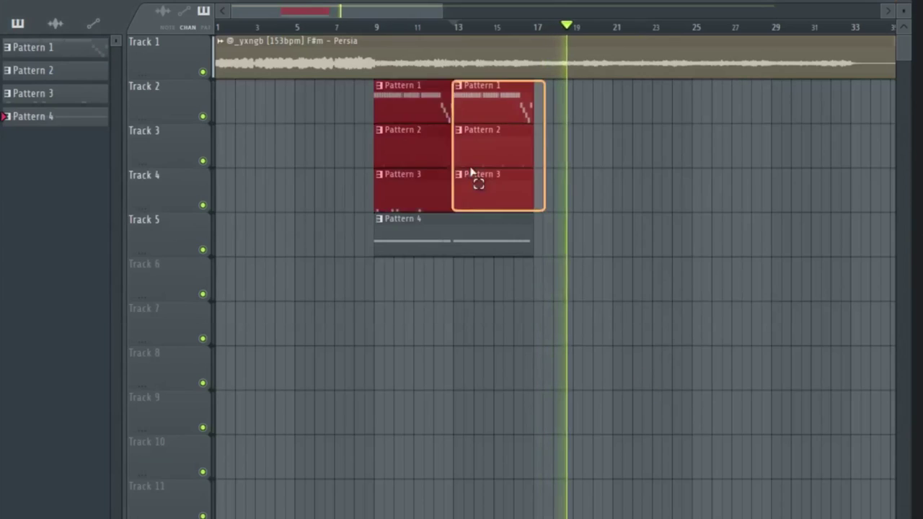
key("ctrl+b")
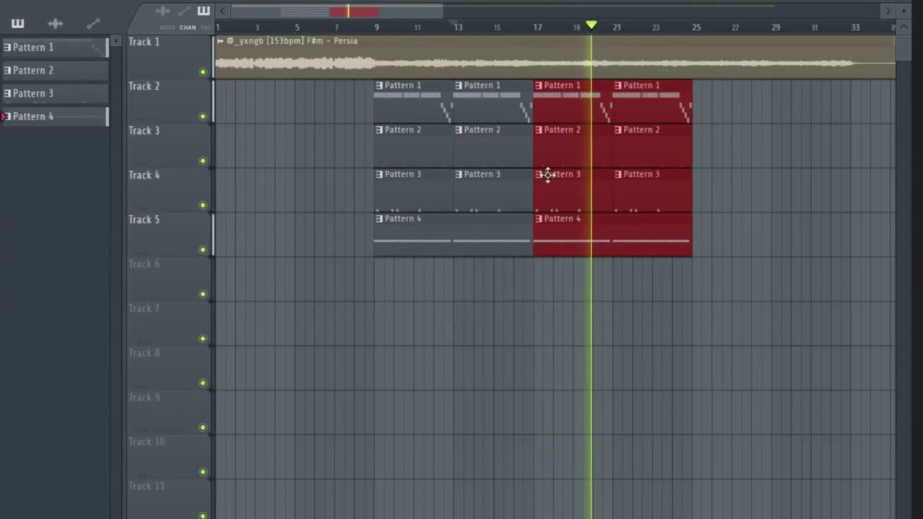
left_click(570, 272)
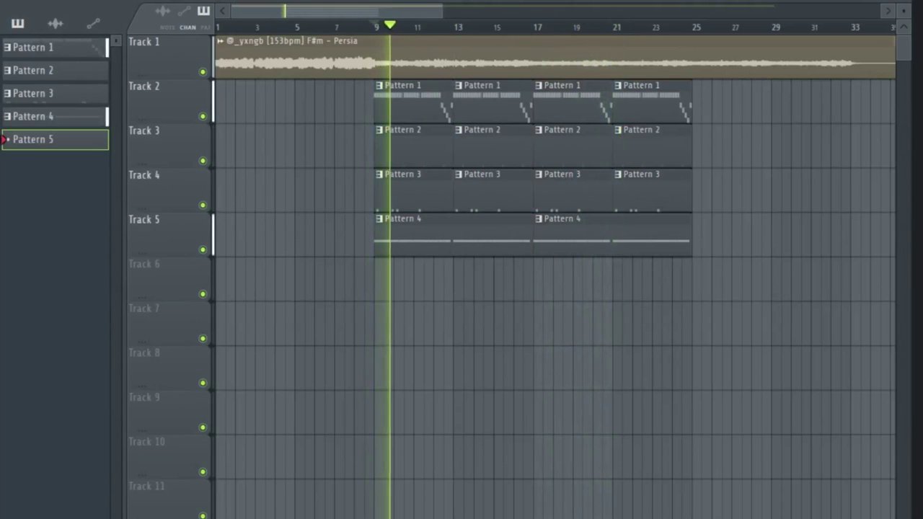
left_click(378, 282)
For Pattern 5's "art Up" channel, enter half-bar C5 notes on bar 1 steps 1 and 13 and bar 2 step 5.
key("F6")
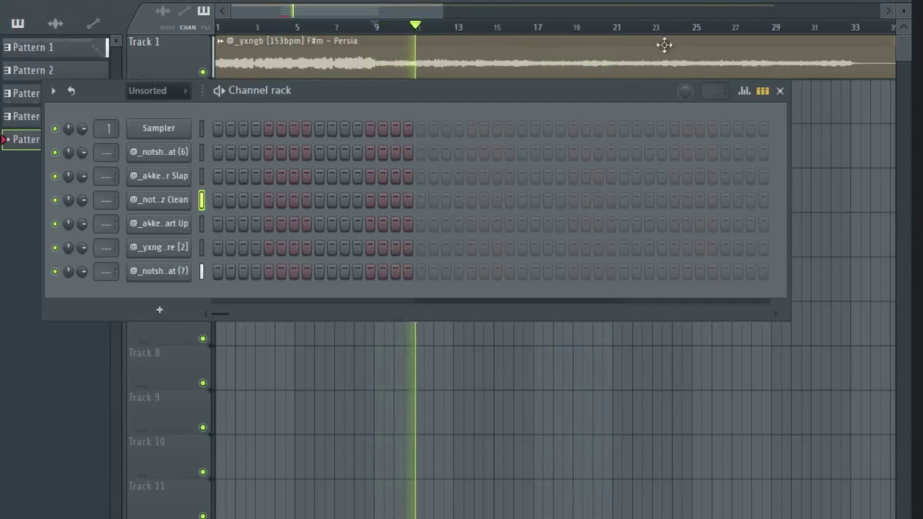
right_click(185, 233)
left_click(216, 226)
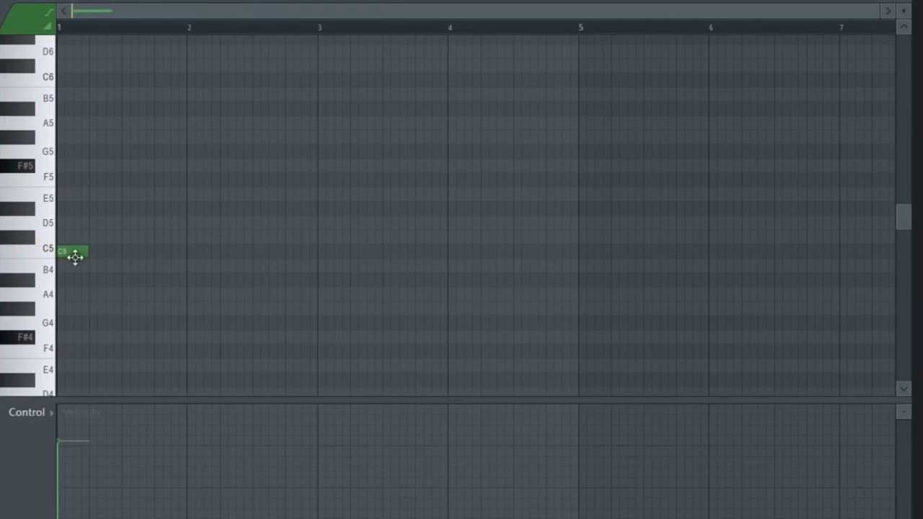
left_click(157, 253)
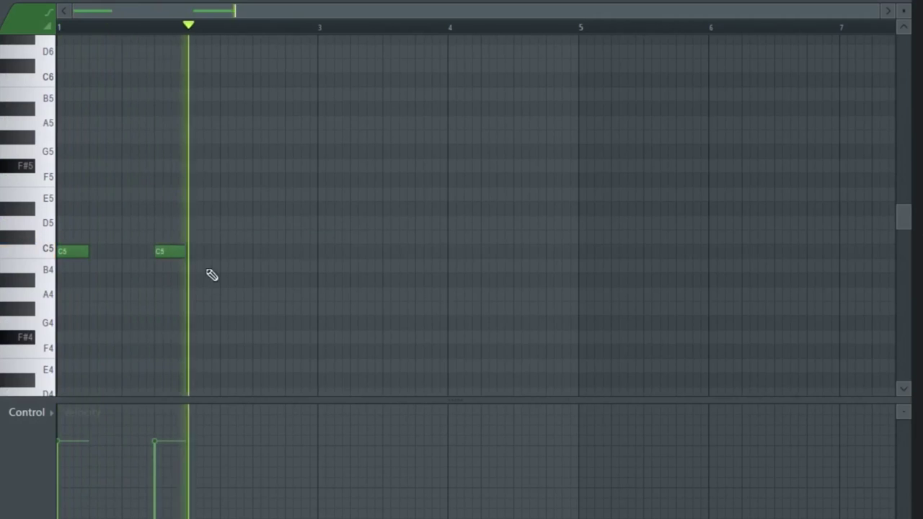
left_click(223, 252)
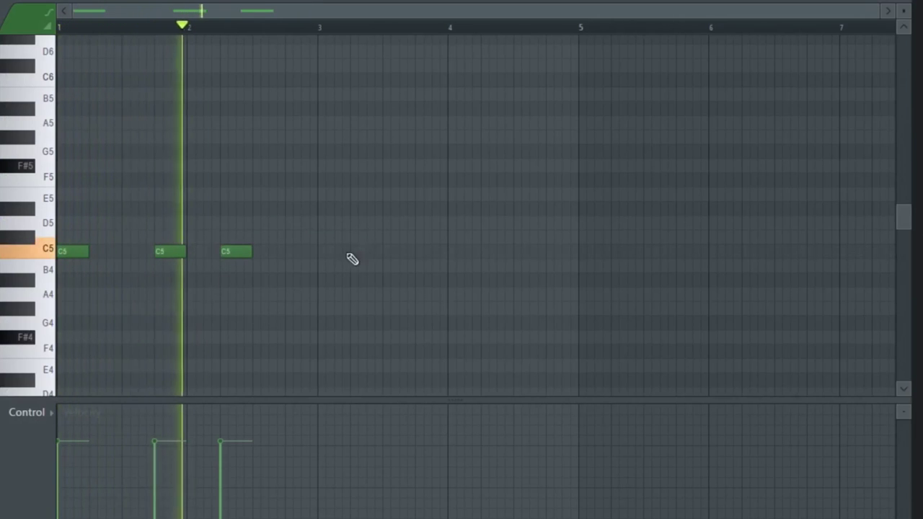
key("ctrl+a")
key("space")
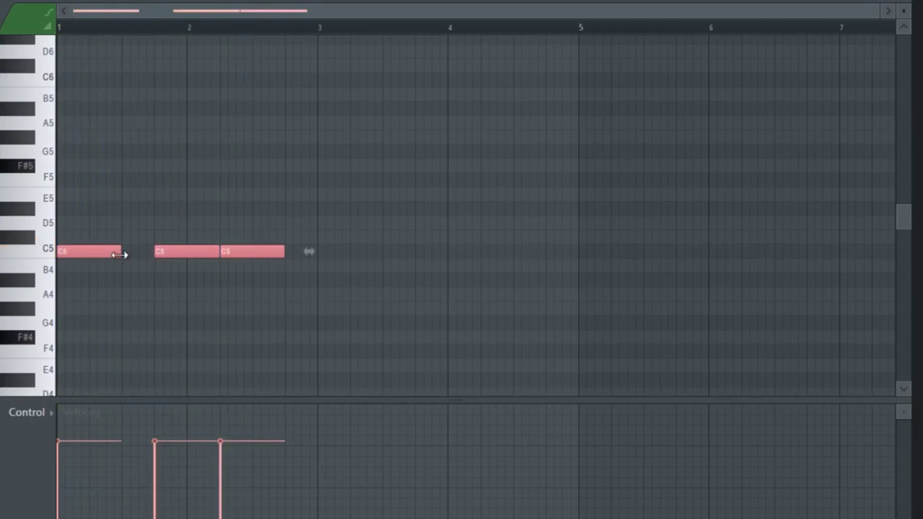
key("ctrl+d")
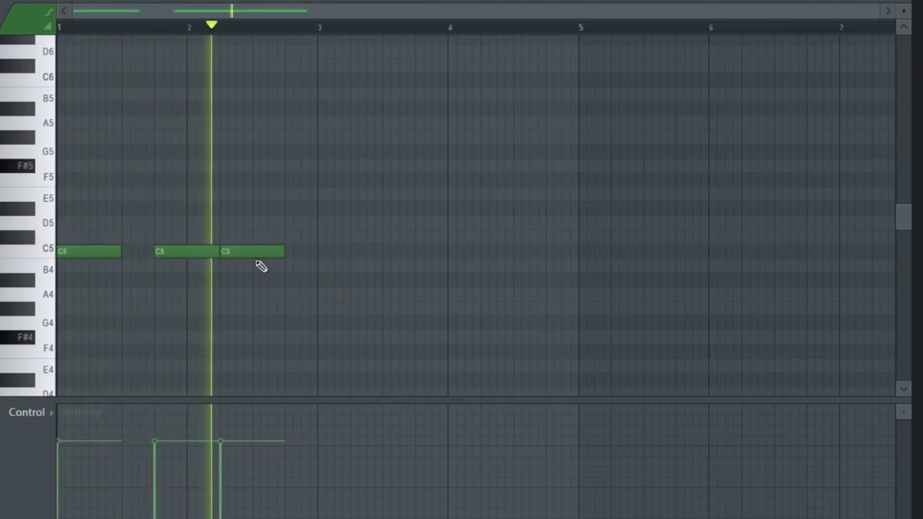
Add half-bar B4 notes at the start of bar 3 and on bar 4 step 9, plus a short B4 on bar 4 step 5.
left_click(315, 267)
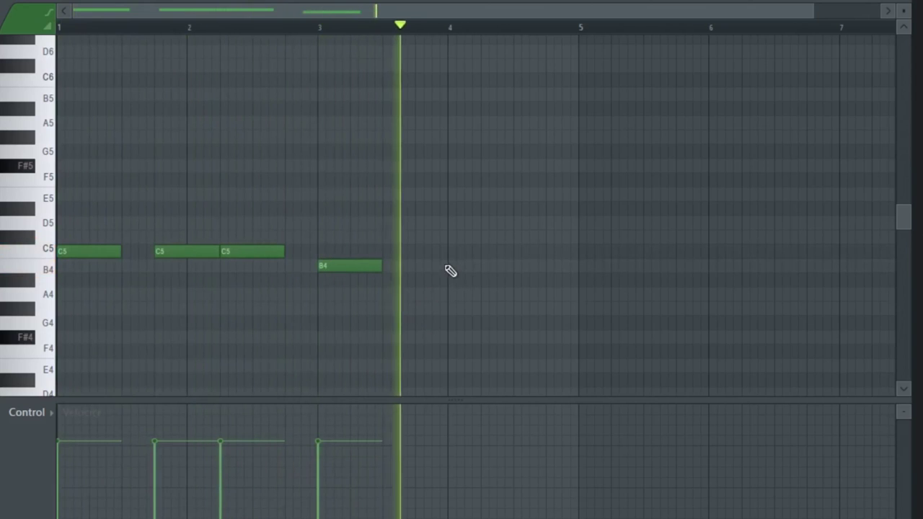
left_click(483, 267)
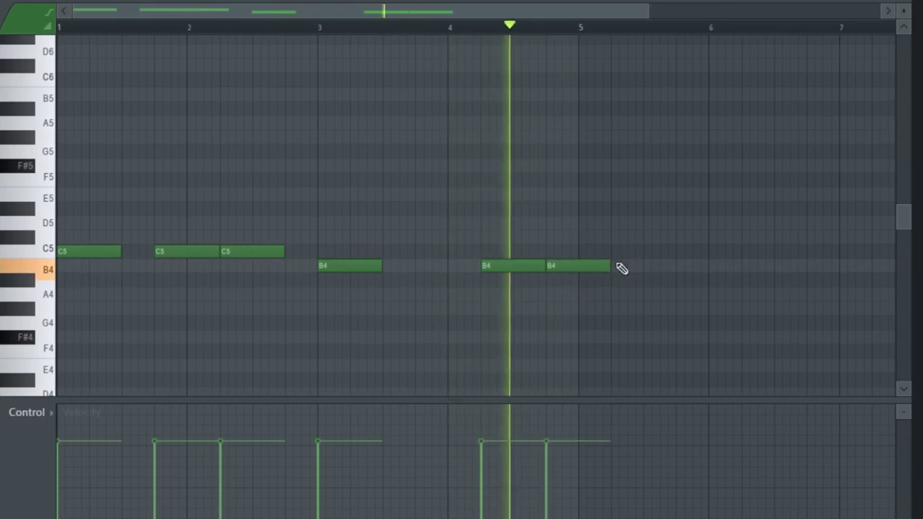
left_click_drag(619, 267, 546, 271)
key("space")
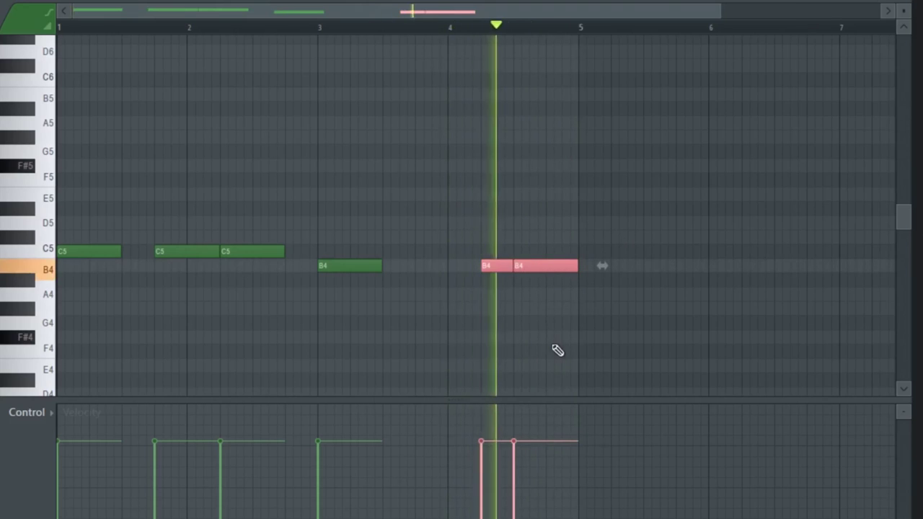
Replace the short B4 on bar 4 step 5 with one on bar 3 step 13, and play back from bar 3.
key("space")
left_click(416, 267)
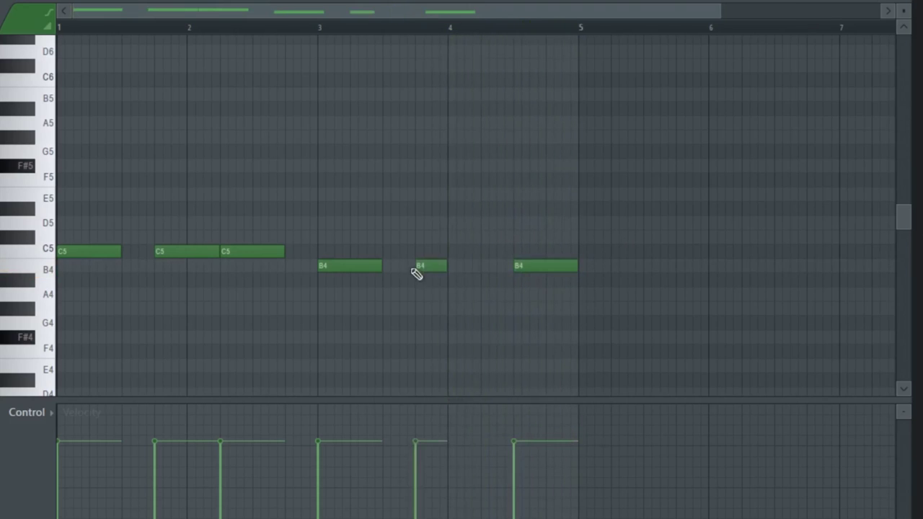
left_click(322, 29)
key("space")
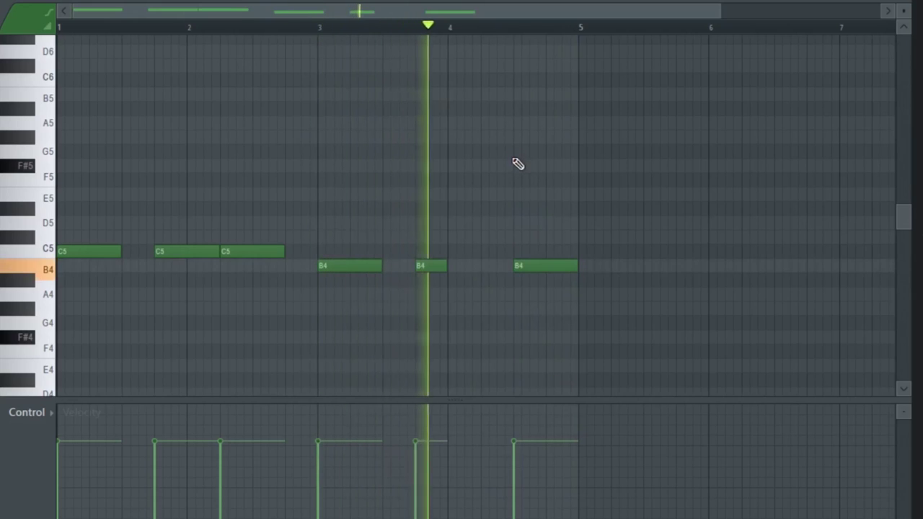
key("space")
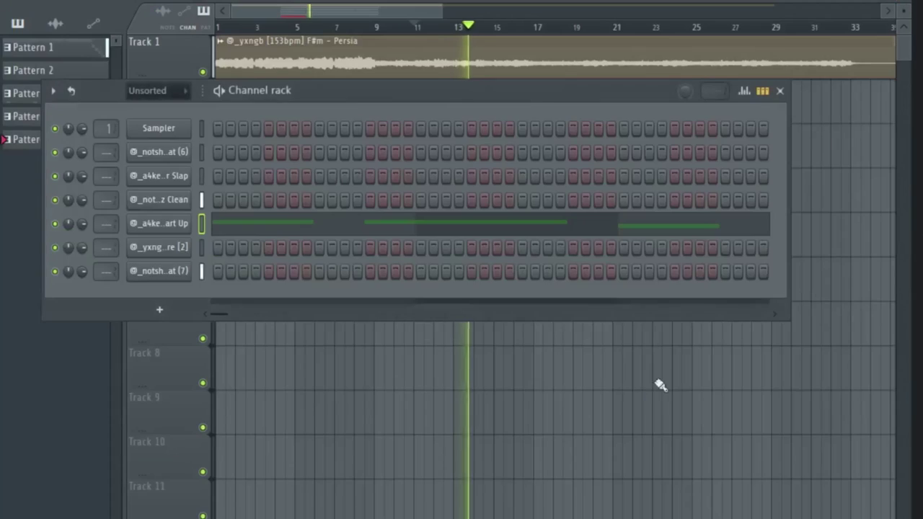
Duplicate the Pattern 5 clip on track 6 to bars 13, 17 and 21.
key("F6")
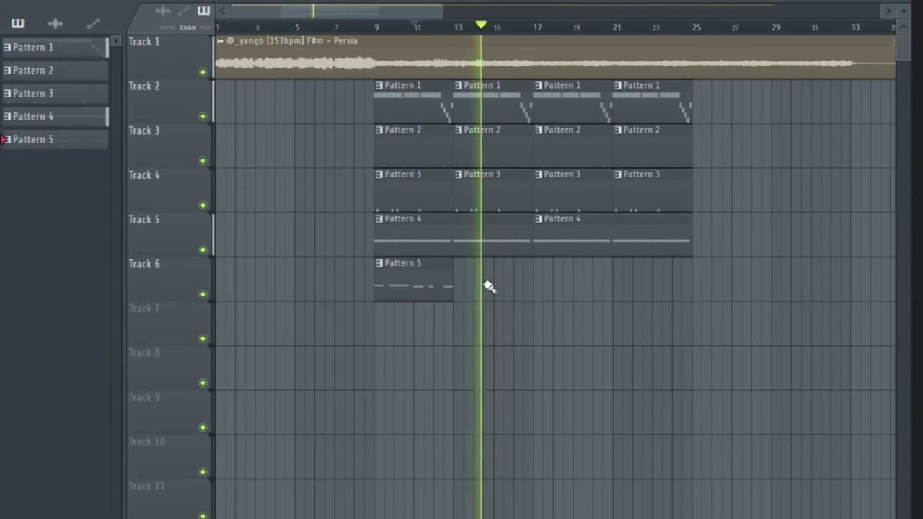
left_click_drag(485, 282, 371, 295)
key("ctrl+b")
key("ctrl+b")
key("ctrl+b")
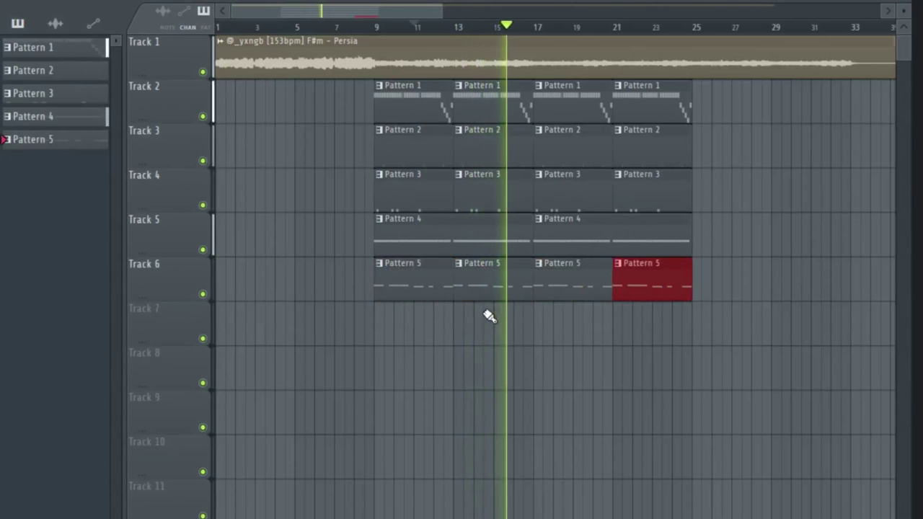
left_click(485, 339, "ctrl")
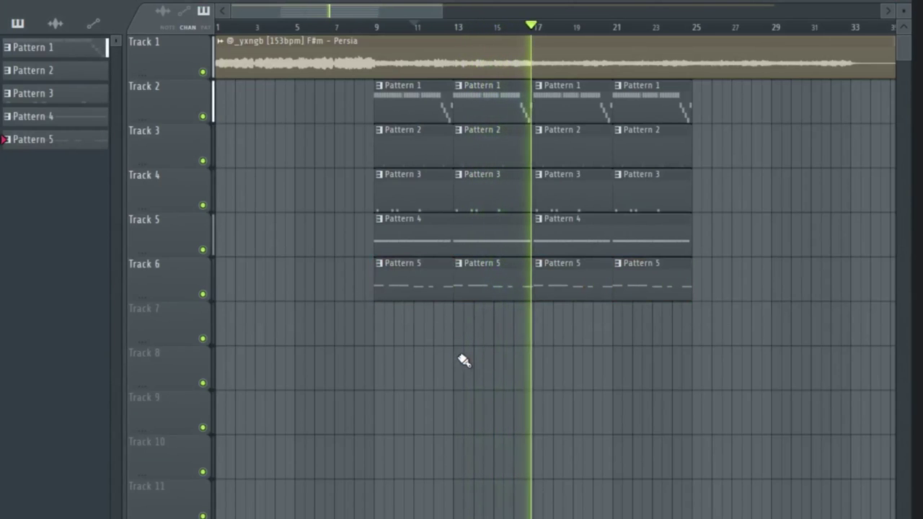
In Pattern 1, lower the velocities of the fast C5 rolls in bars 7 and 6 so that each roll fades downward.
key("F7")
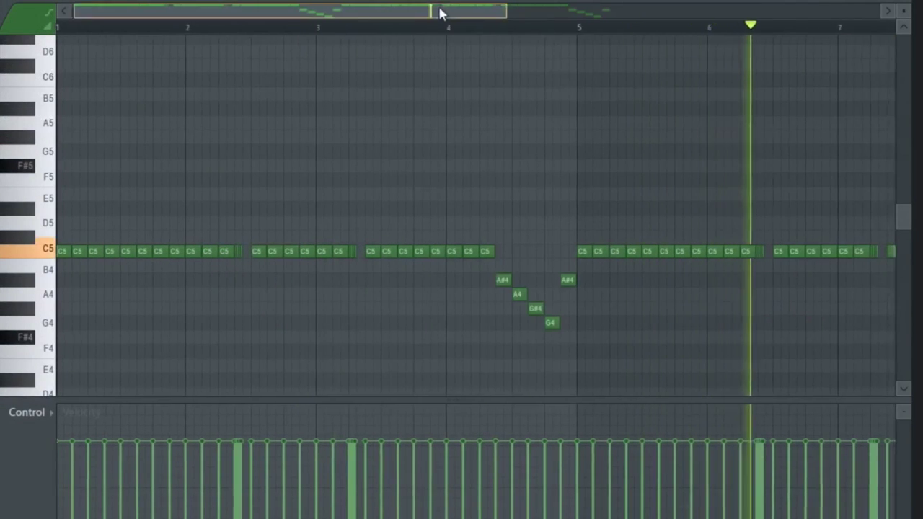
left_click_drag(439, 10, 630, 28)
scroll(534, 29, "up", 4)
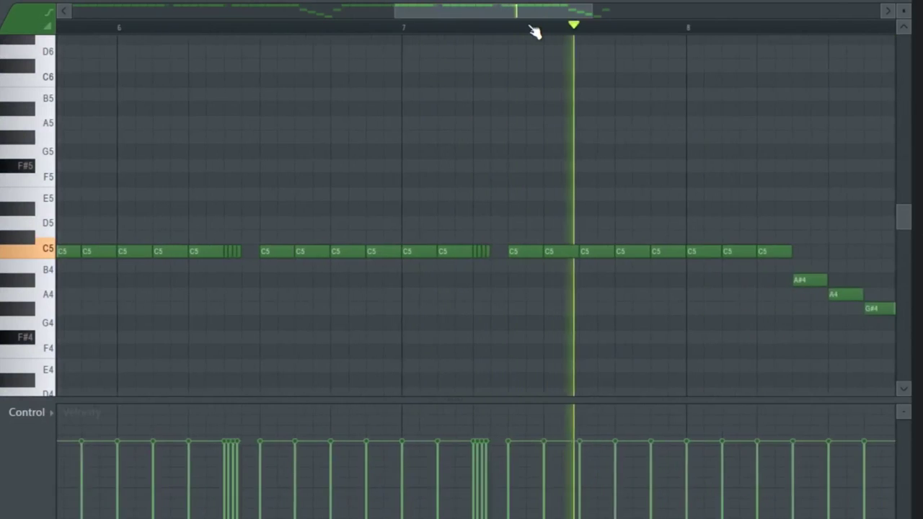
left_click_drag(469, 231, 435, 273)
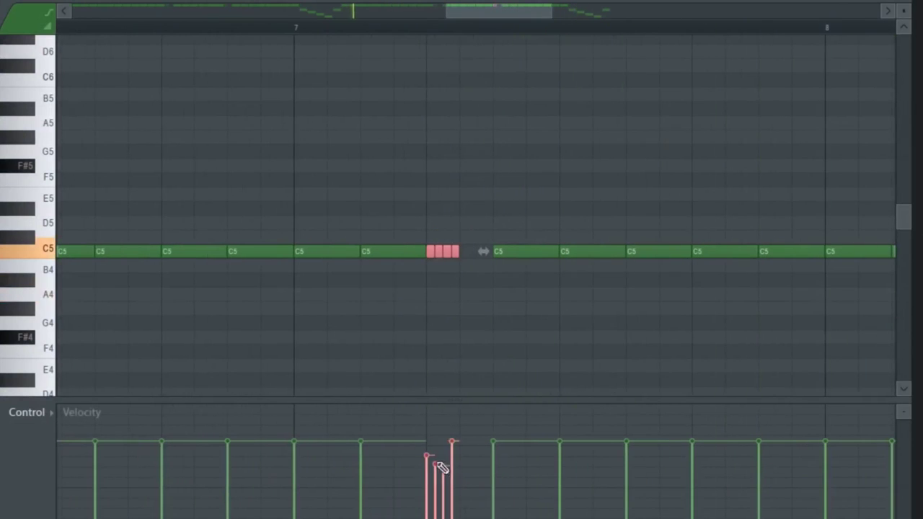
scroll(439, 32, "down", 4)
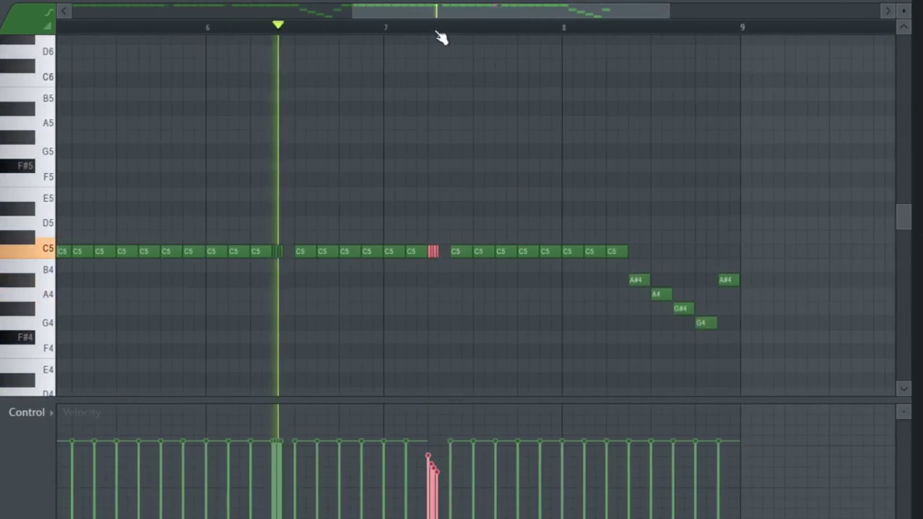
left_click(336, 379, "ctrl")
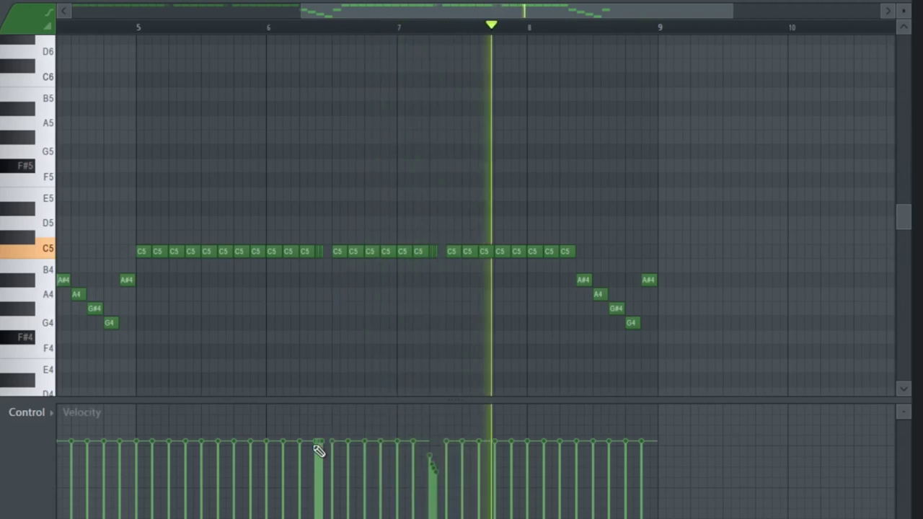
left_click_drag(316, 444, 322, 449)
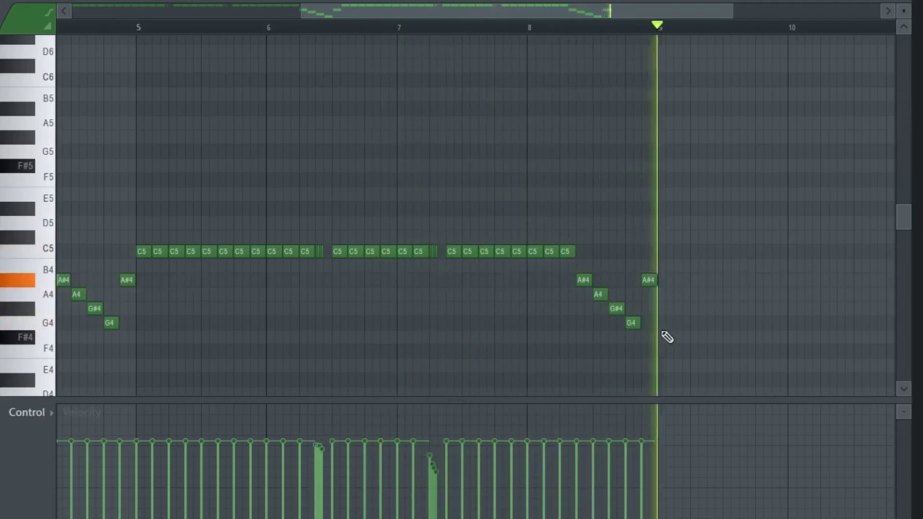
Set the snap to 1/3 step and replace the C5 note on bar 5 step 13 with a roll of four short C5 notes.
left_click_drag(347, 10, 274, 10)
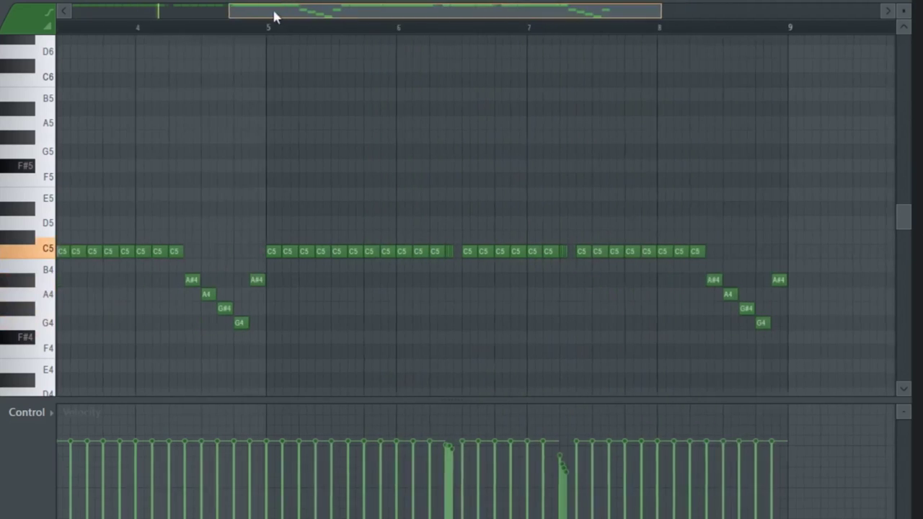
scroll(326, 26, "up", 4)
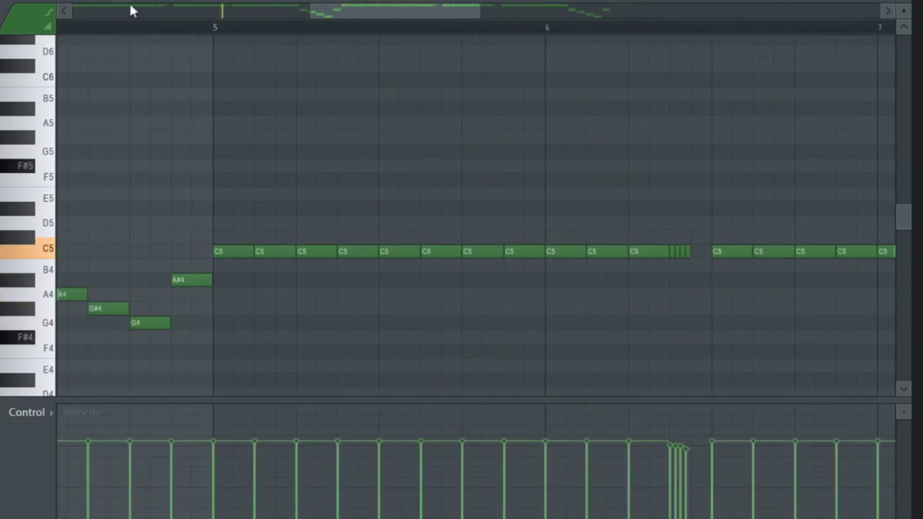
left_click(50, 6)
left_click(65, 114)
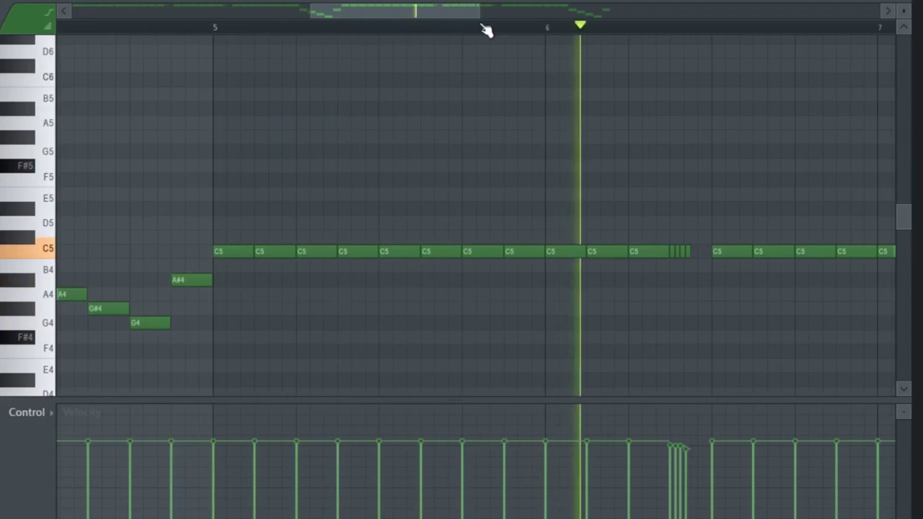
scroll(487, 30, "up", 6)
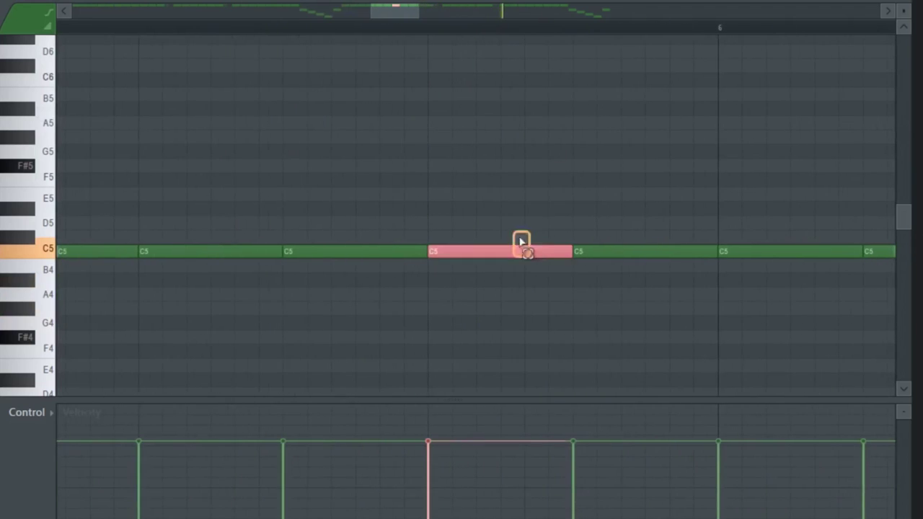
left_click(458, 253)
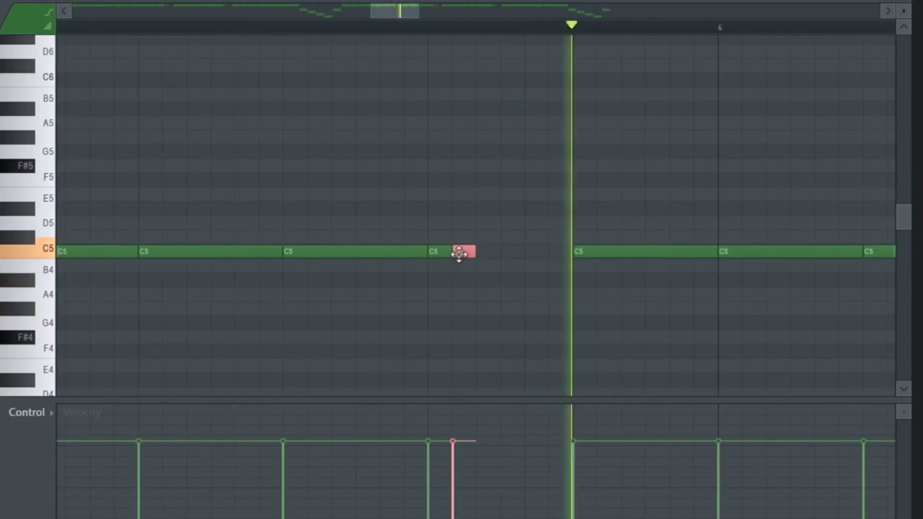
left_click(479, 253)
scroll(414, 38, "down", 6)
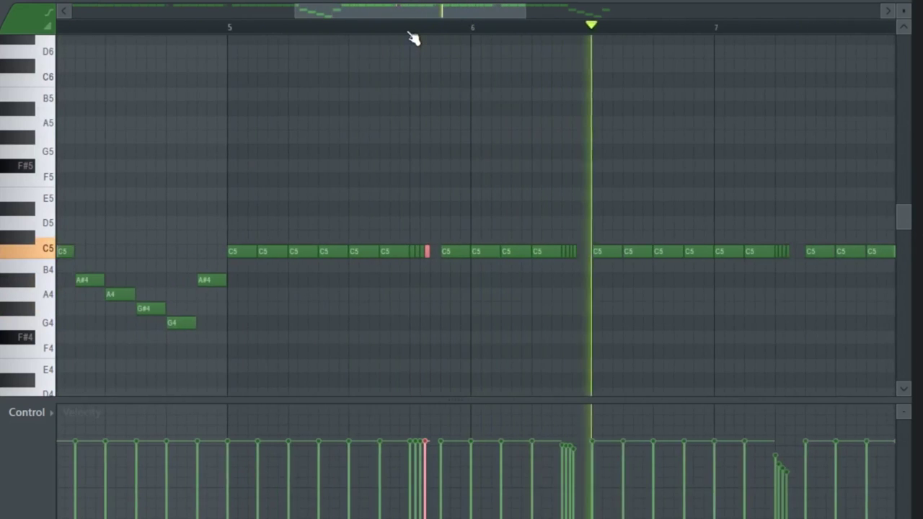
Give the four-note C5 roll in bar 5 descending velocities and set the snap to Line.
scroll(414, 38, "down", 2)
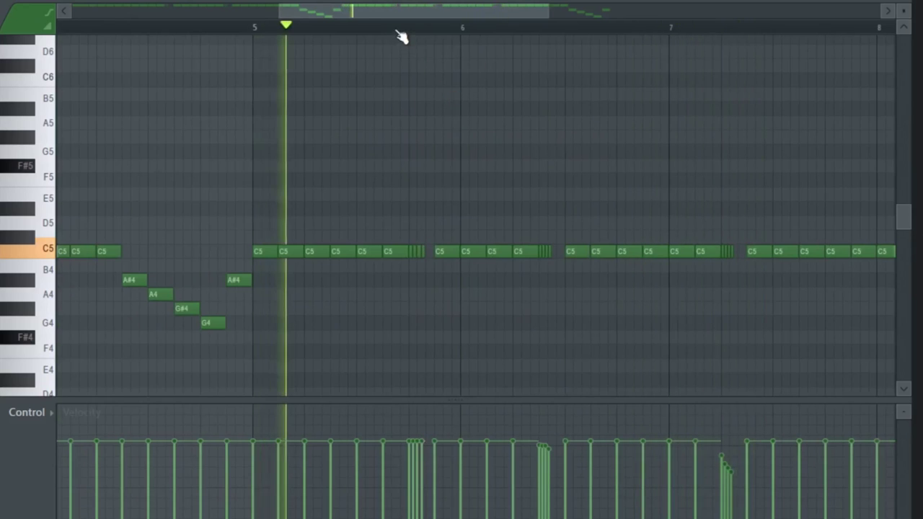
scroll(401, 37, "up", 10)
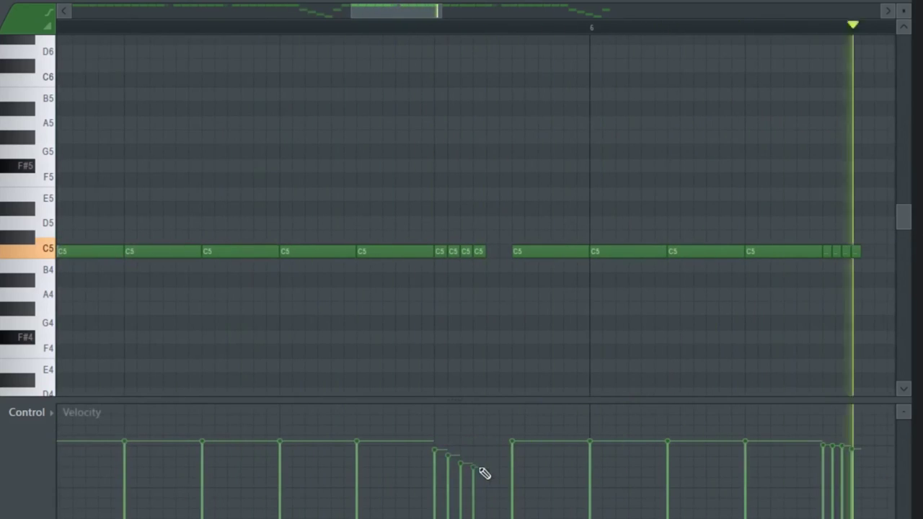
scroll(496, 33, "down", 15)
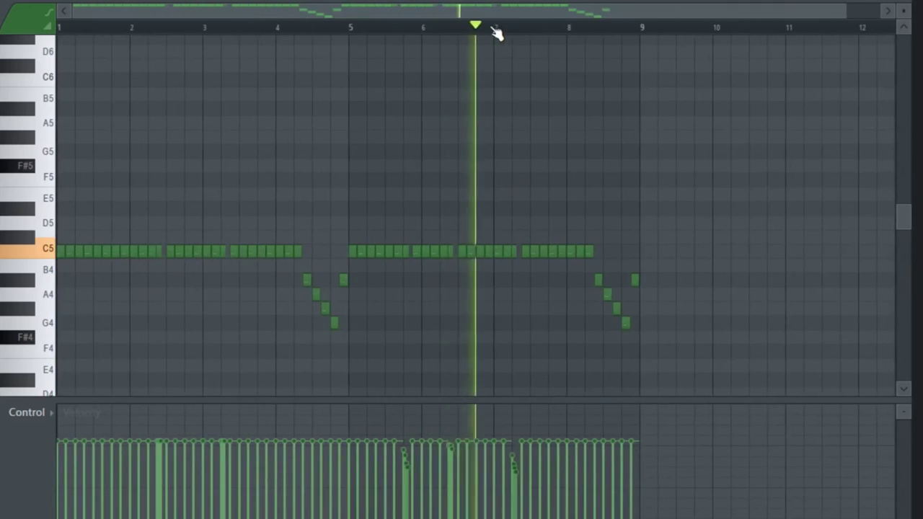
scroll(497, 33, "down", 1)
left_click(46, 2)
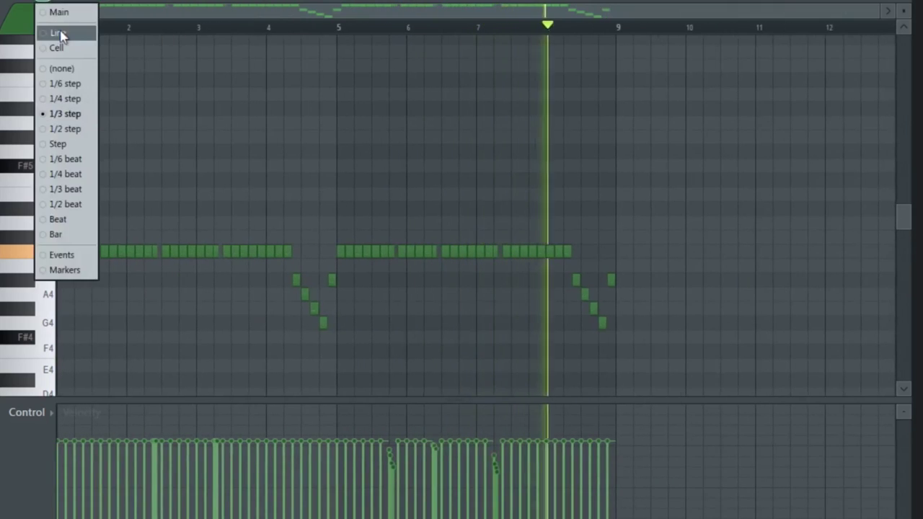
left_click(61, 34)
Return to the playlist and arrange Pattern 1 on track 2 as two eight-bar clips at bars 9 and 17.
left_click(904, 2)
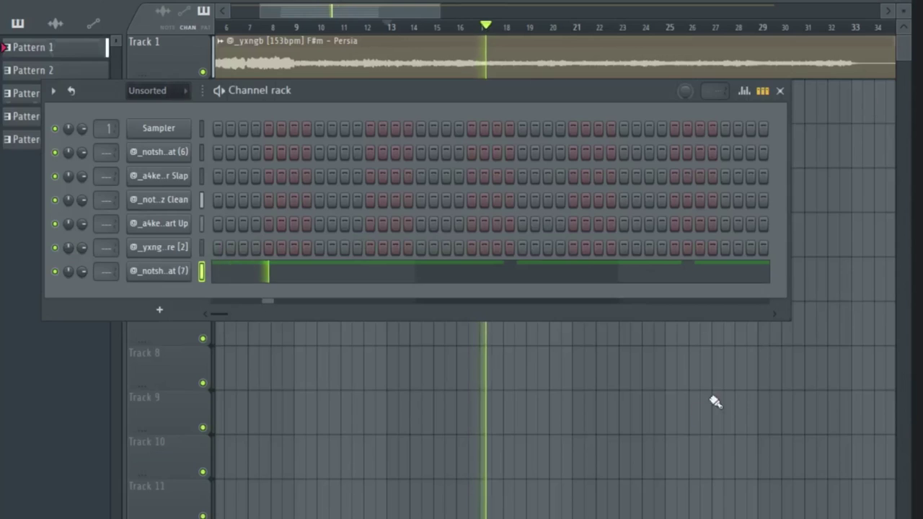
right_click(707, 405)
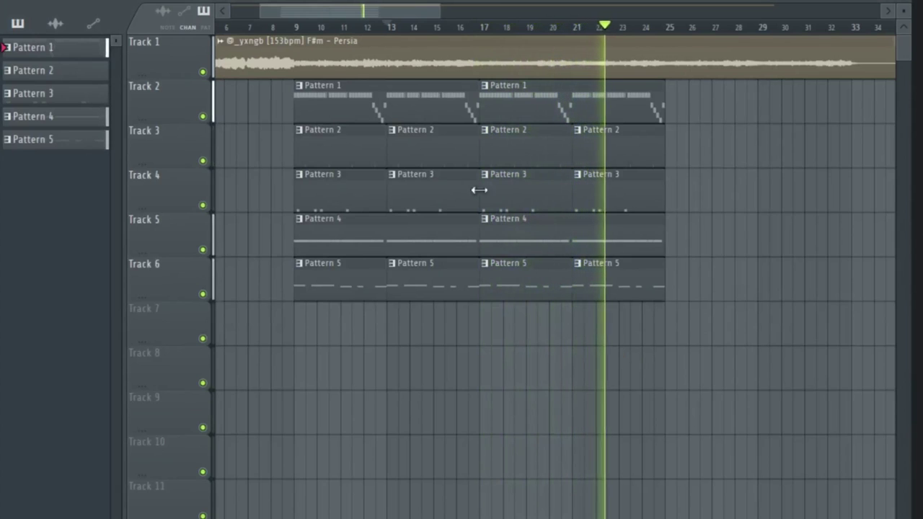
double_click(355, 159)
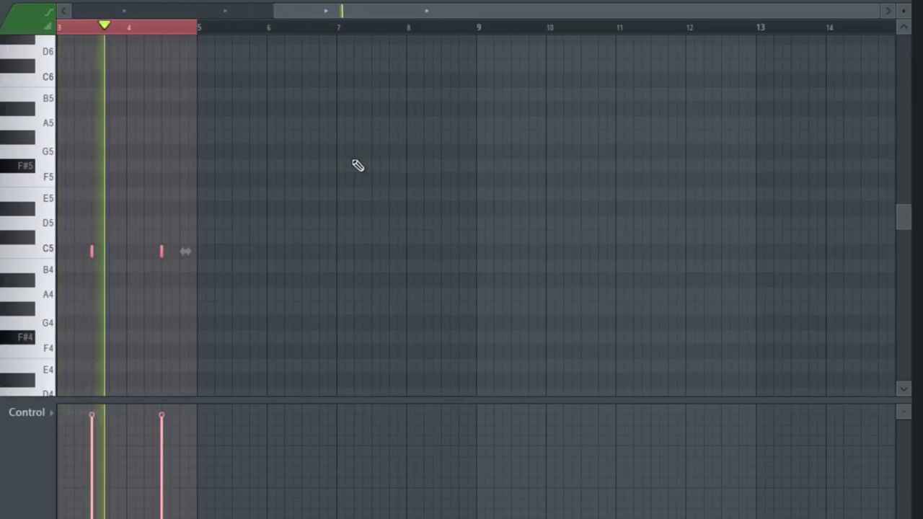
left_click_drag(424, 12, 142, 35)
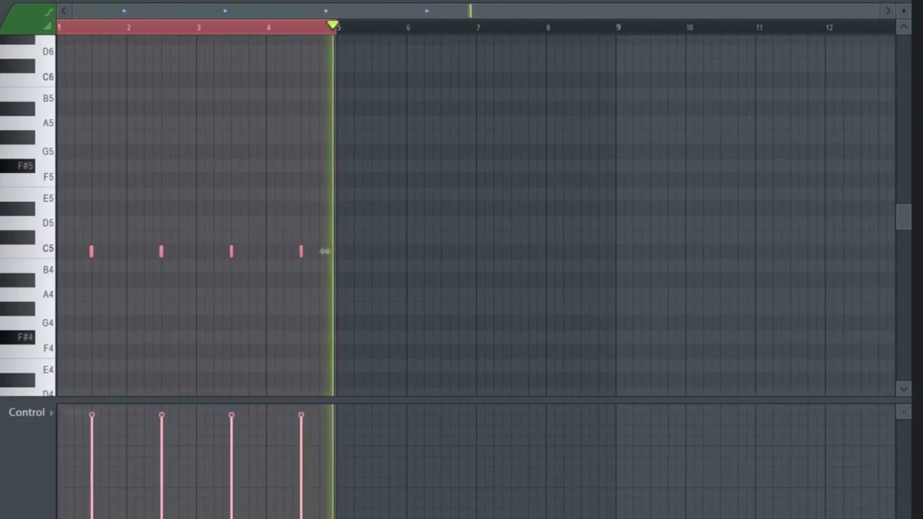
key("alt+F8")
left_click(106, 294)
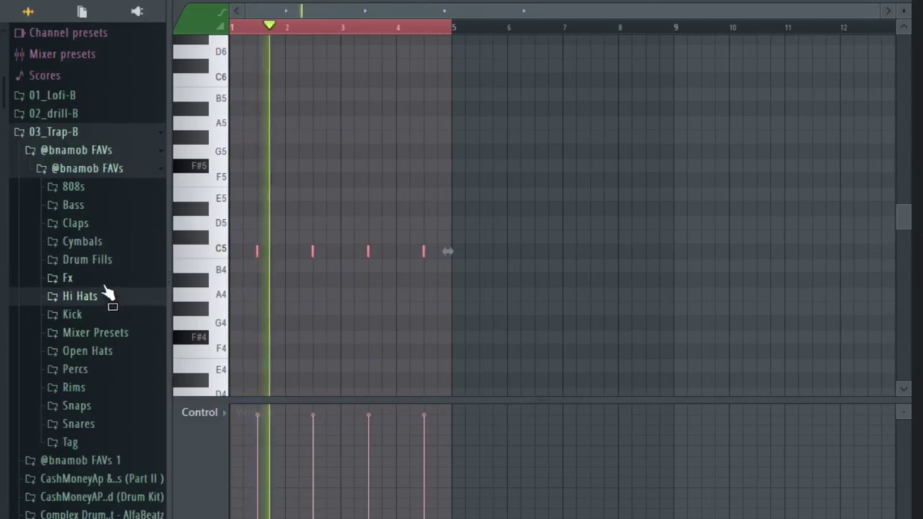
left_click(78, 225)
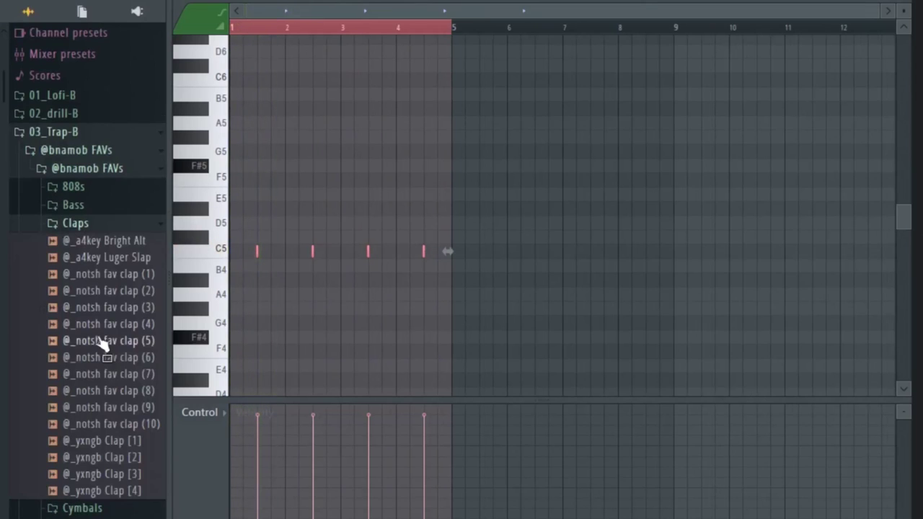
right_click(96, 464)
left_click(148, 390)
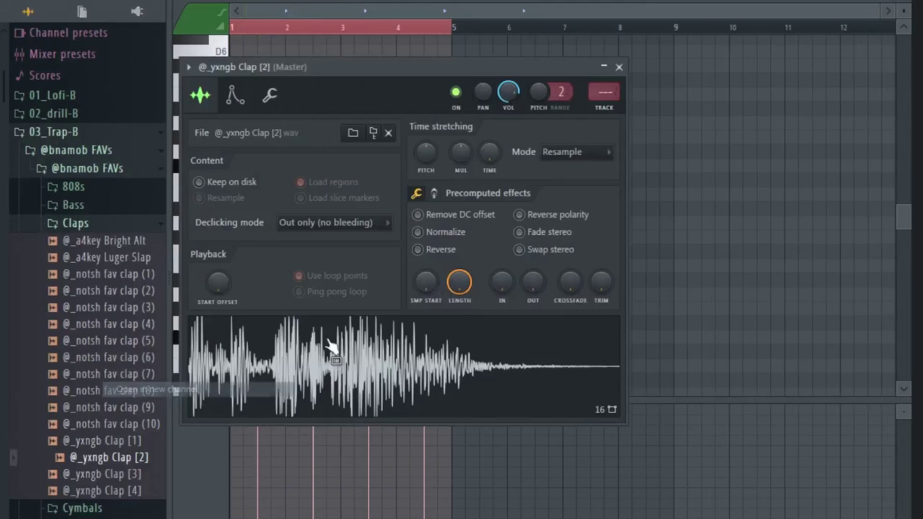
left_click(618, 67)
key("alt+F8")
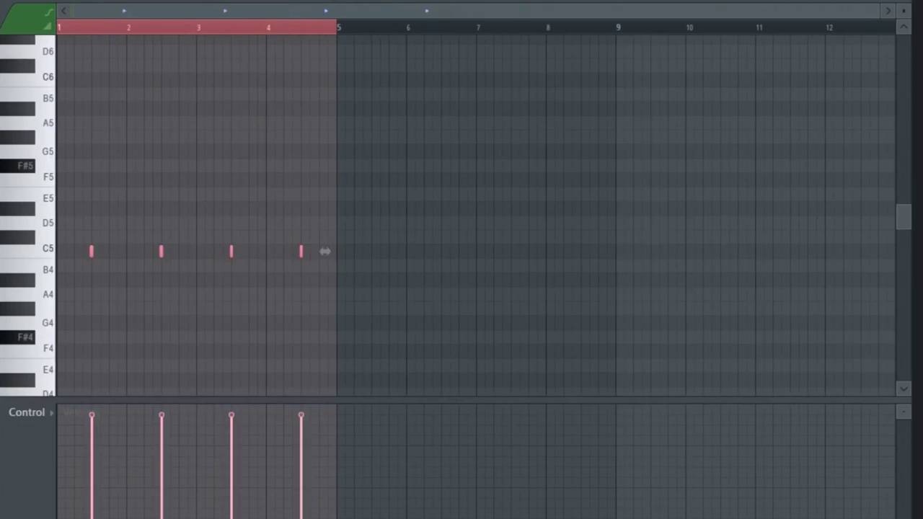
key("F6")
right_click(171, 177)
left_click(362, 176)
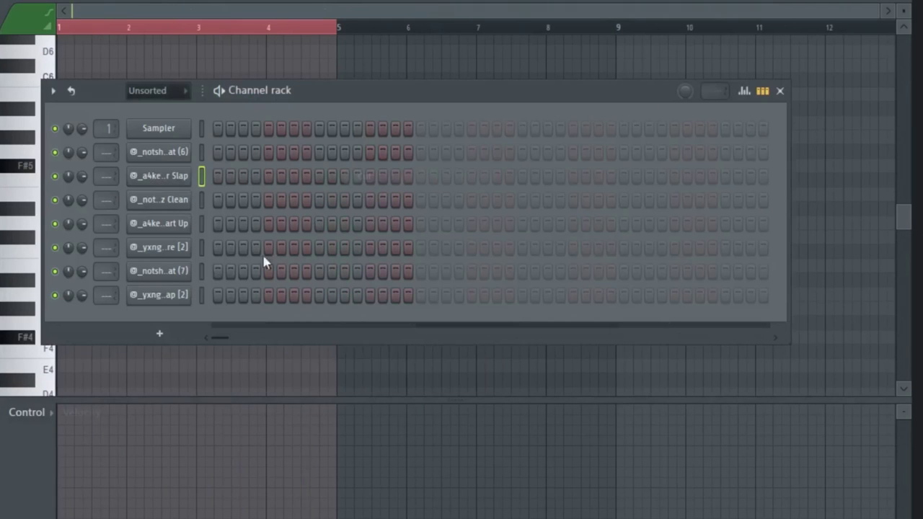
right_click(177, 292)
left_click(365, 326)
key("space")
key("F6")
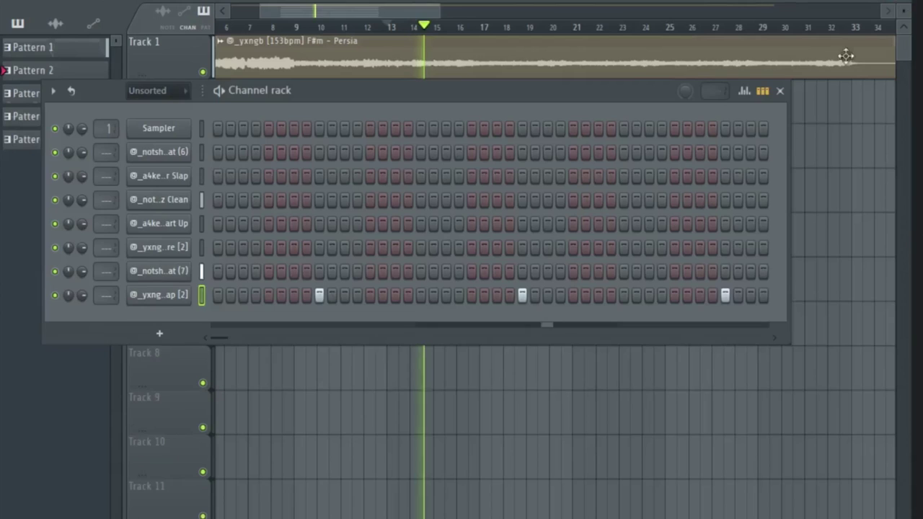
key("F6")
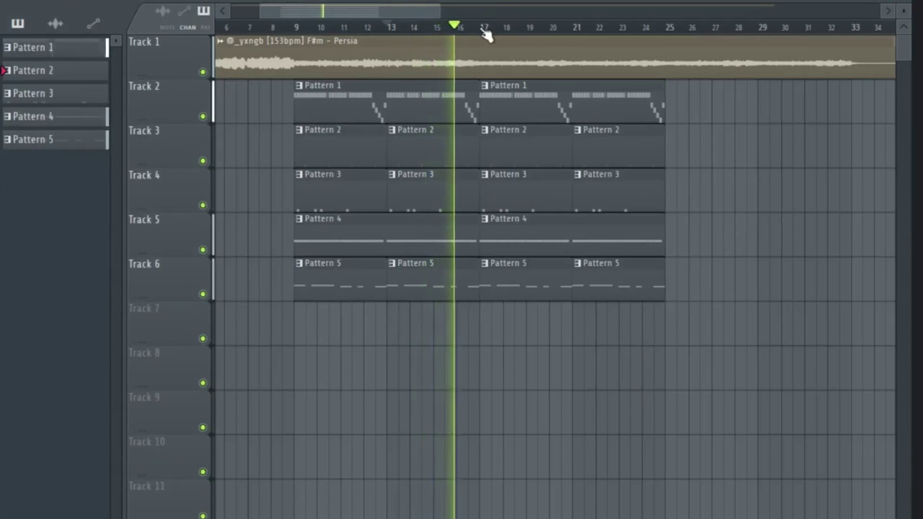
Duplicate all pattern clips on tracks 2 to 6 so the drum arrangement also fills bars 25 to 40.
scroll(487, 36, "down", 3)
left_click_drag(347, 344, 531, 117)
key("ctrl+b")
key("ctrl+d")
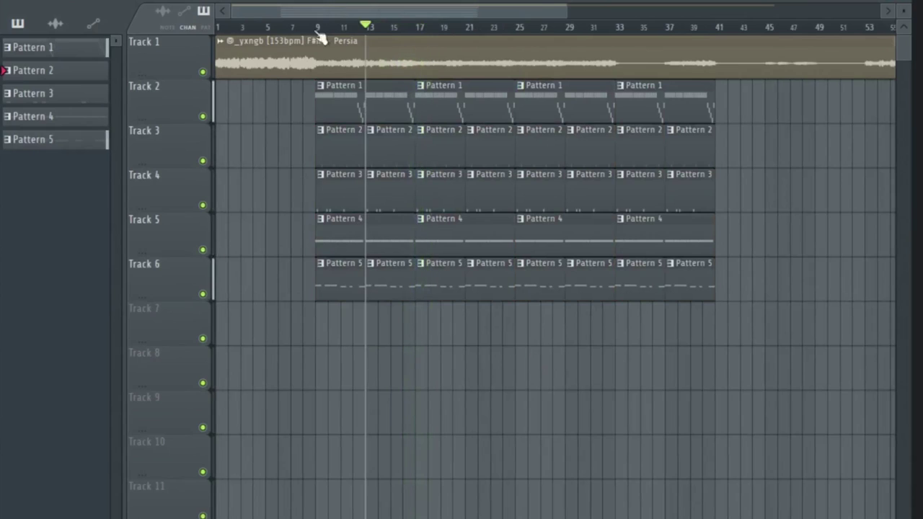
Open Pattern 4 and adjust the two F#5 notes before bar 3 so the second one starts at bar 2 step 13.
double_click(362, 239)
left_click_drag(398, 10, 191, 12)
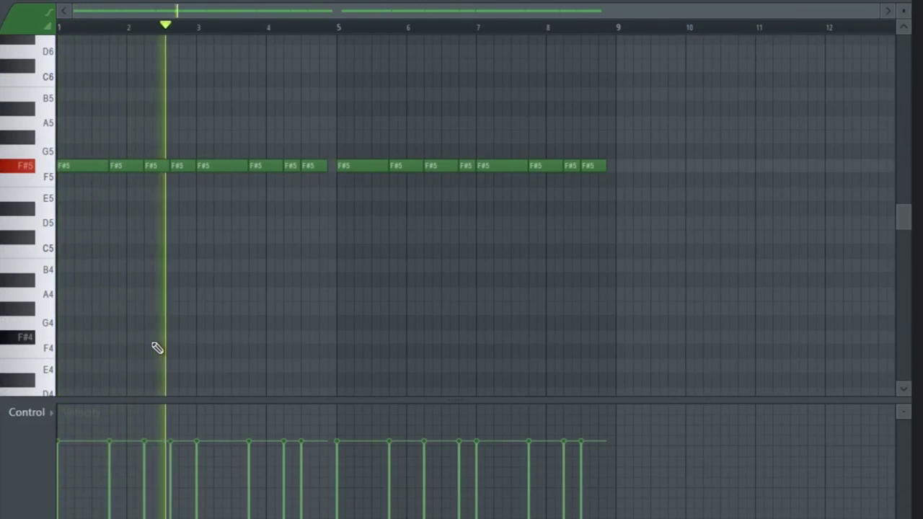
left_click_drag(149, 146, 202, 157)
key("space")
scroll(174, 30, "up", 3)
key("space")
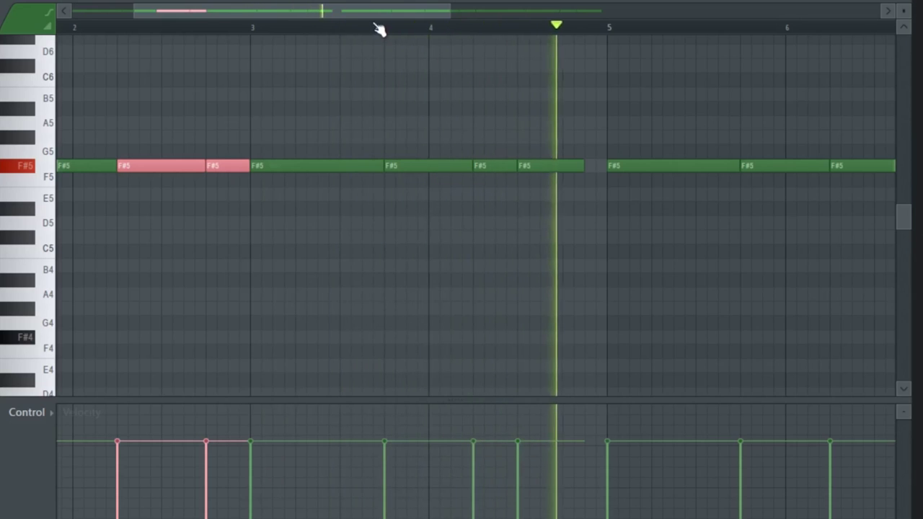
Shift the boundary between the last two F#5 notes of bar 6 earlier to step 11.
scroll(380, 29, "down", 4)
left_click(537, 206)
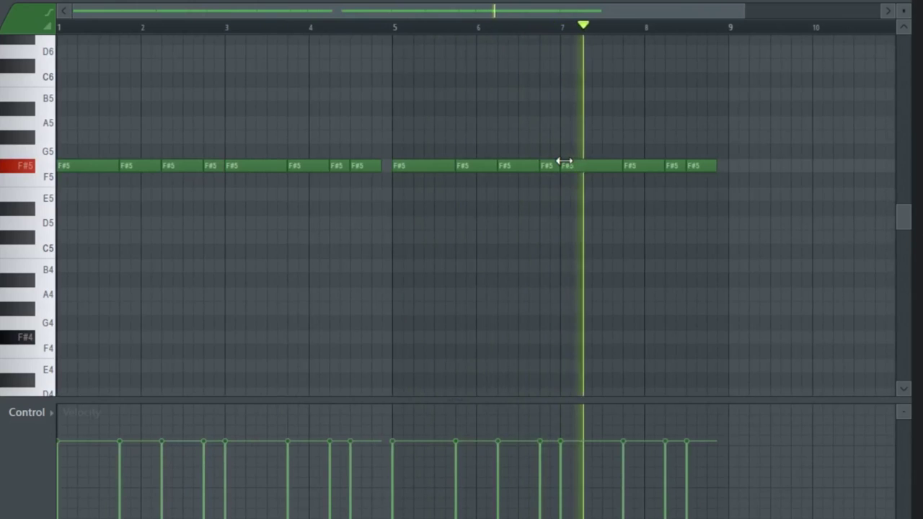
left_click_drag(534, 148, 532, 171)
left_click(525, 225)
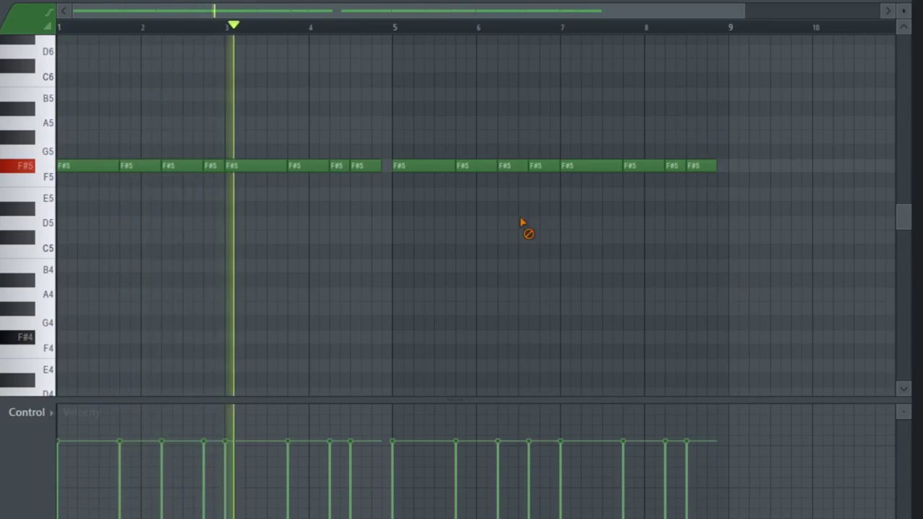
Lengthen the last F#5 notes of bars 4 and 8 to the ends of their bars and play the pattern.
left_click_drag(380, 167, 390, 168)
left_click(714, 167)
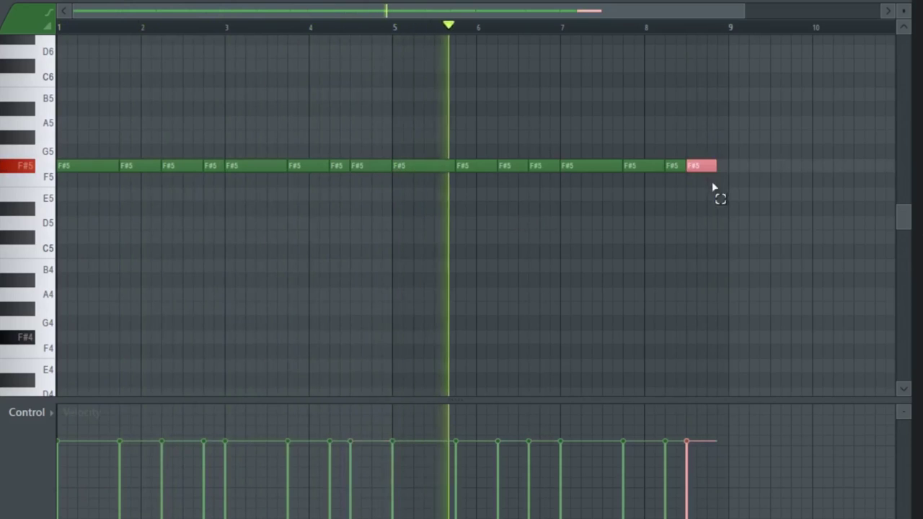
left_click_drag(714, 166, 718, 168)
left_click(690, 226)
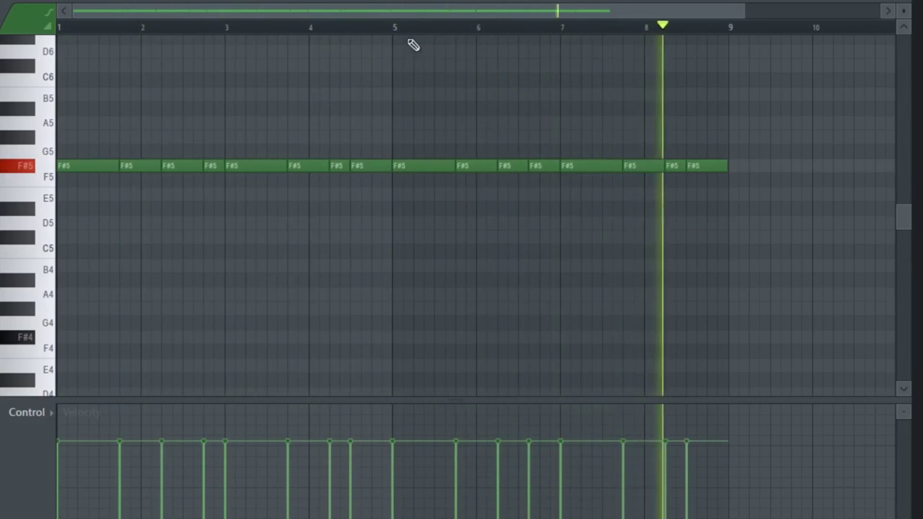
key("space")
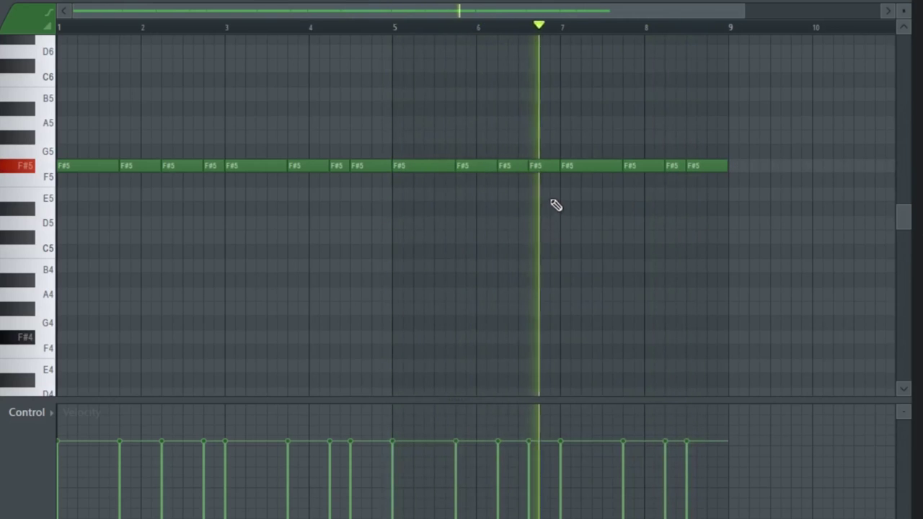
Delete the short F#5 note in bar 8 and resize its neighbours so the last note spans step 5 to the bar's end.
right_click(680, 166)
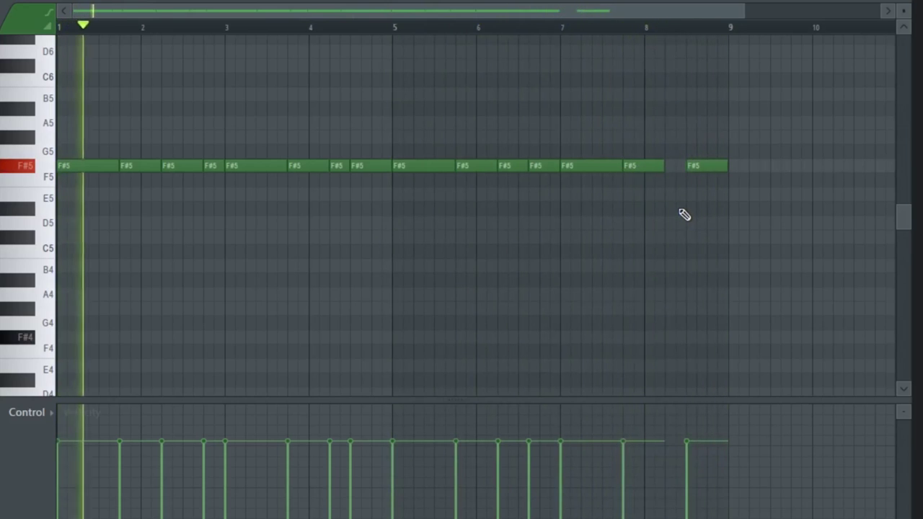
left_click_drag(662, 165, 671, 160)
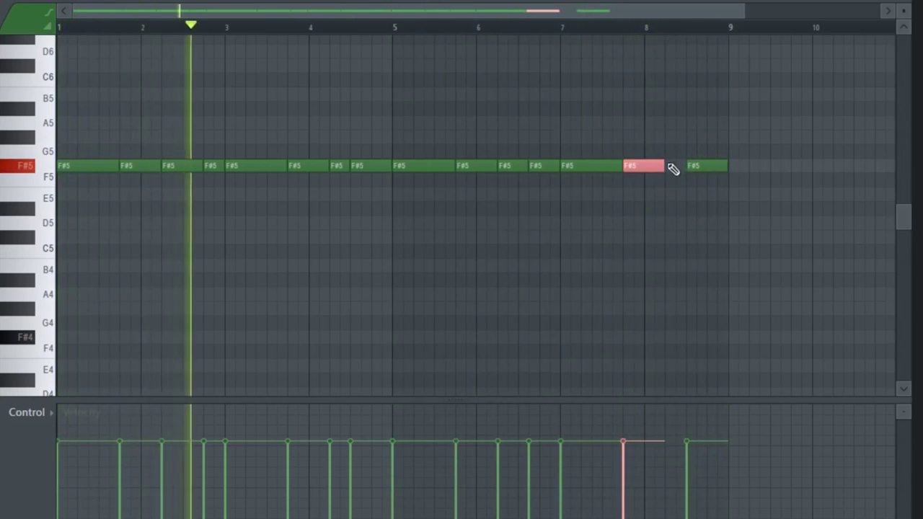
double_click(665, 165)
left_click(556, 144)
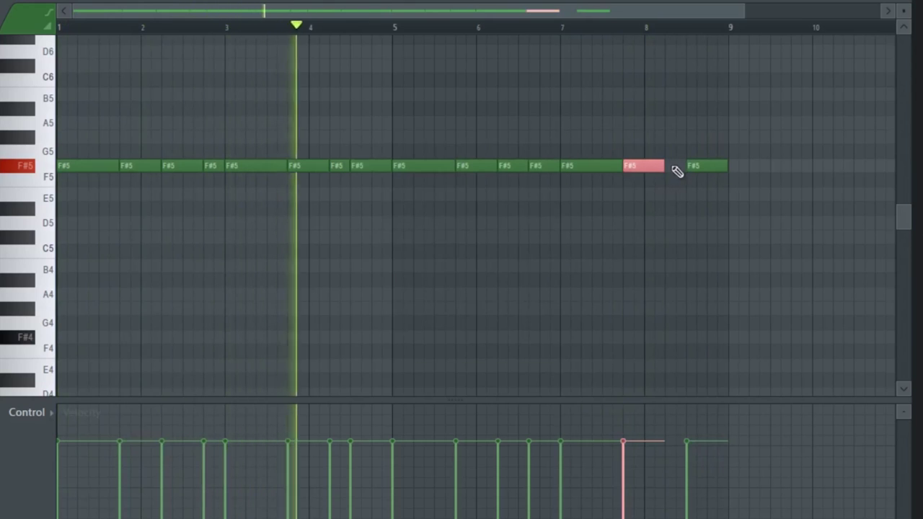
left_click_drag(664, 166, 676, 185)
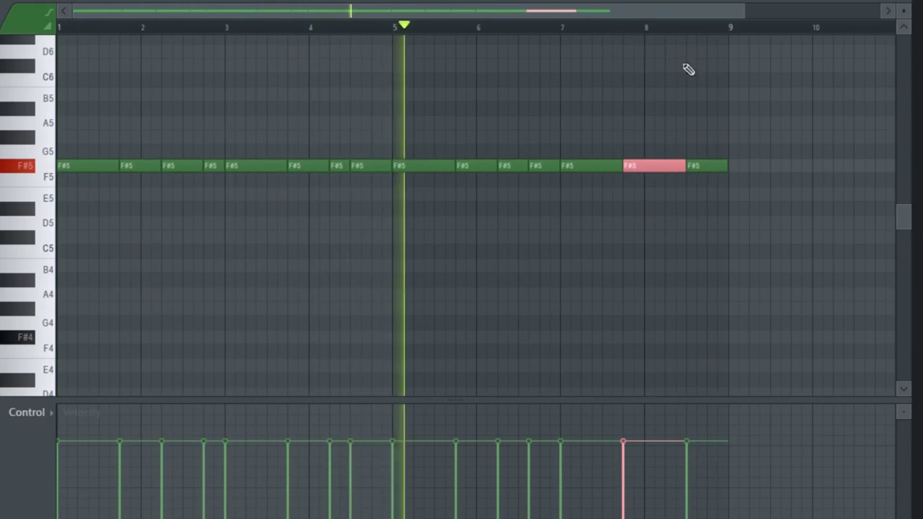
scroll(703, 33, "up", 3)
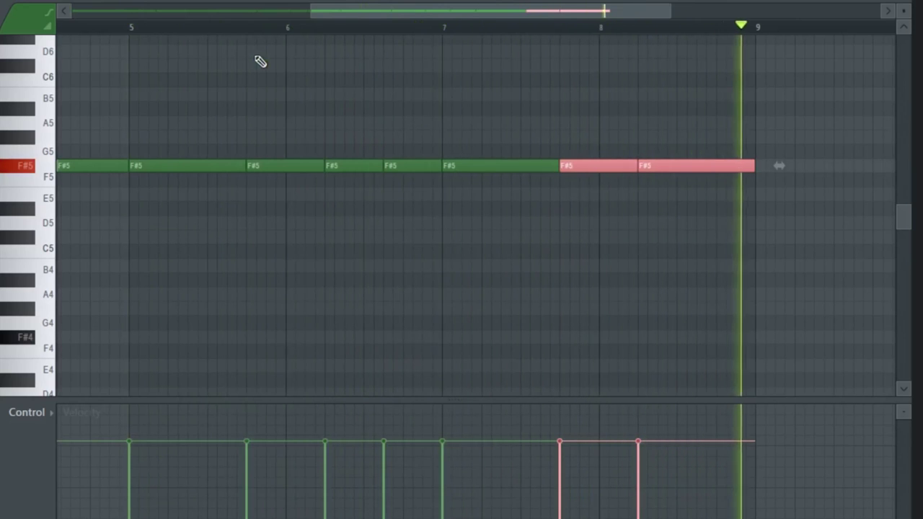
scroll(282, 27, "down", 4)
Open Pattern 5's notes and move the last B4 note in bar 4 earlier to step 5.
key("F7")
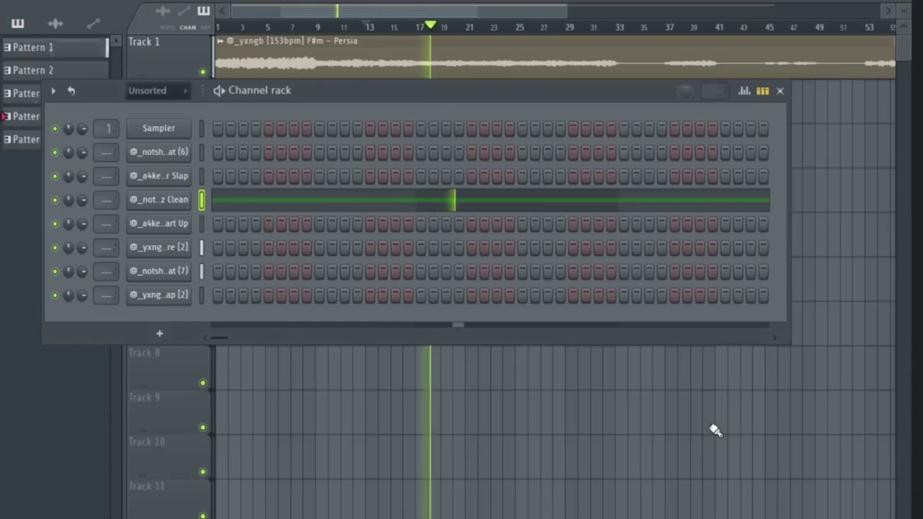
key("F6")
key("F7")
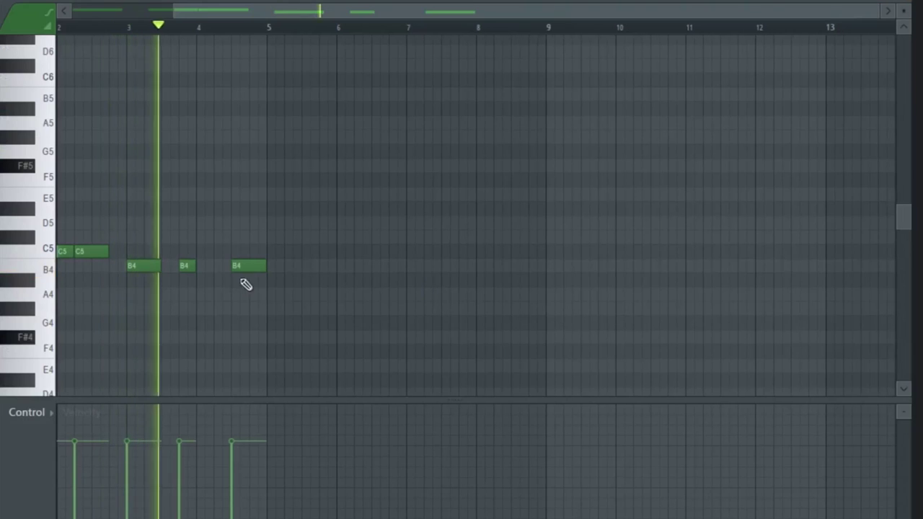
left_click_drag(243, 266, 230, 270)
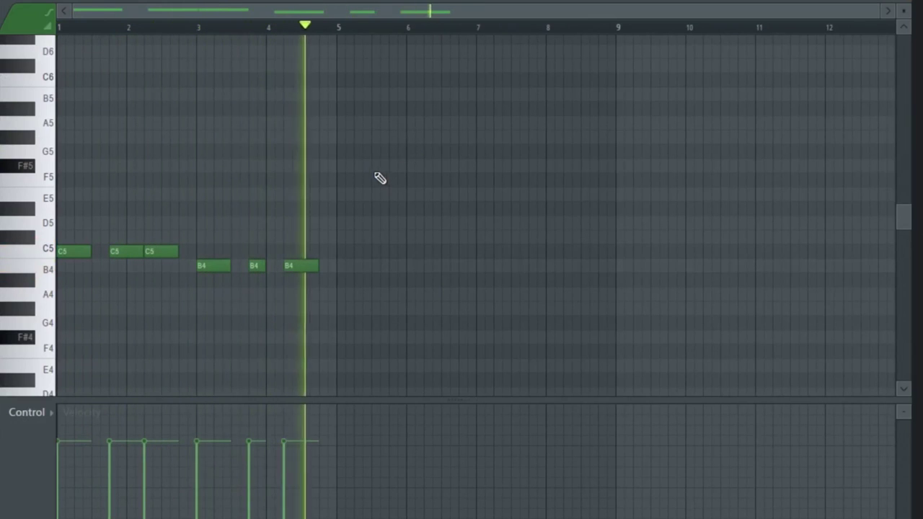
Duplicate Pattern 5's four bars of notes into bars 5 to 8, play them back and return to the playlist.
key("ctrl+a")
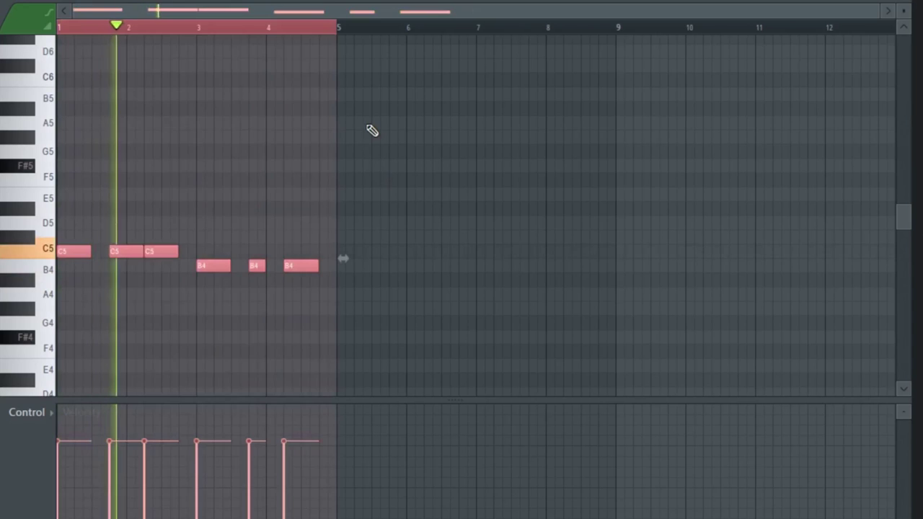
key("ctrl+b")
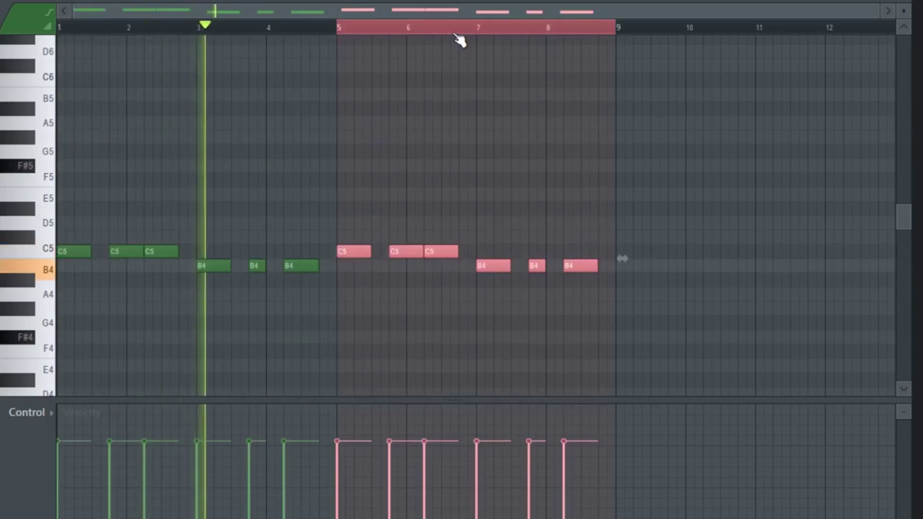
key("ctrl+d")
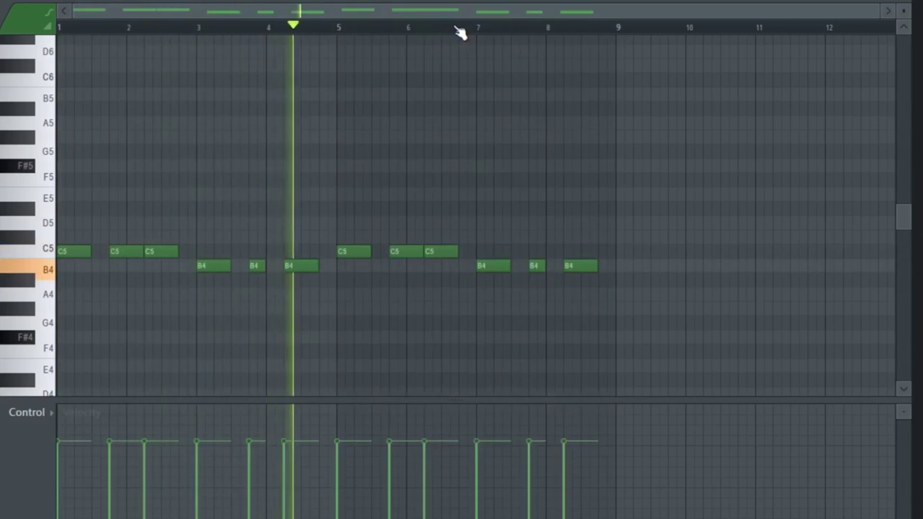
key("space")
key("space")
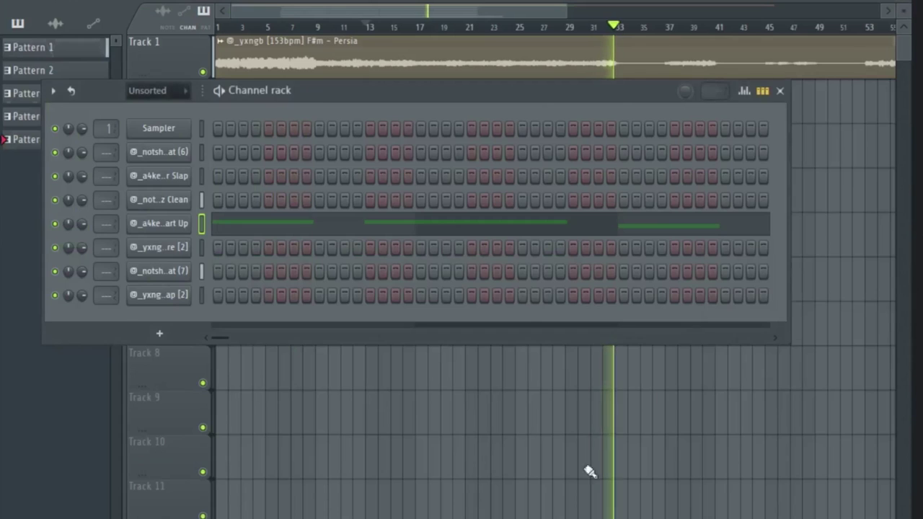
key("F6")
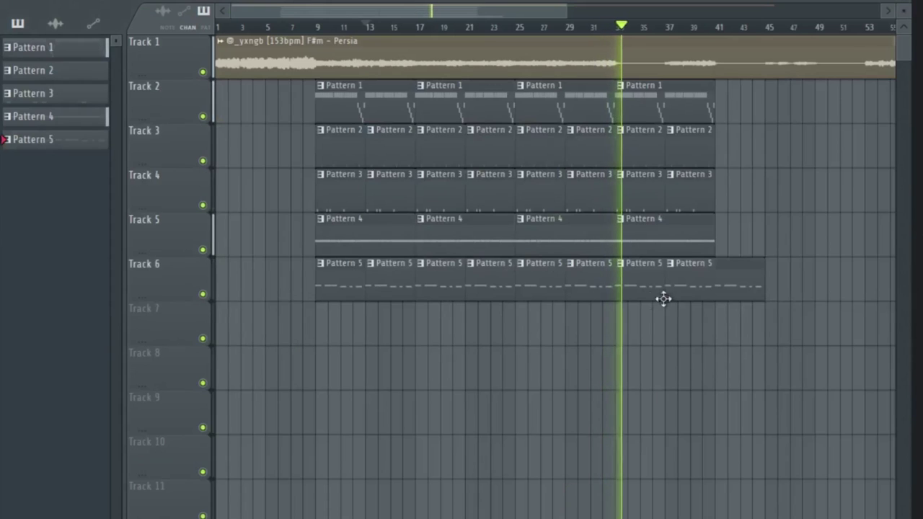